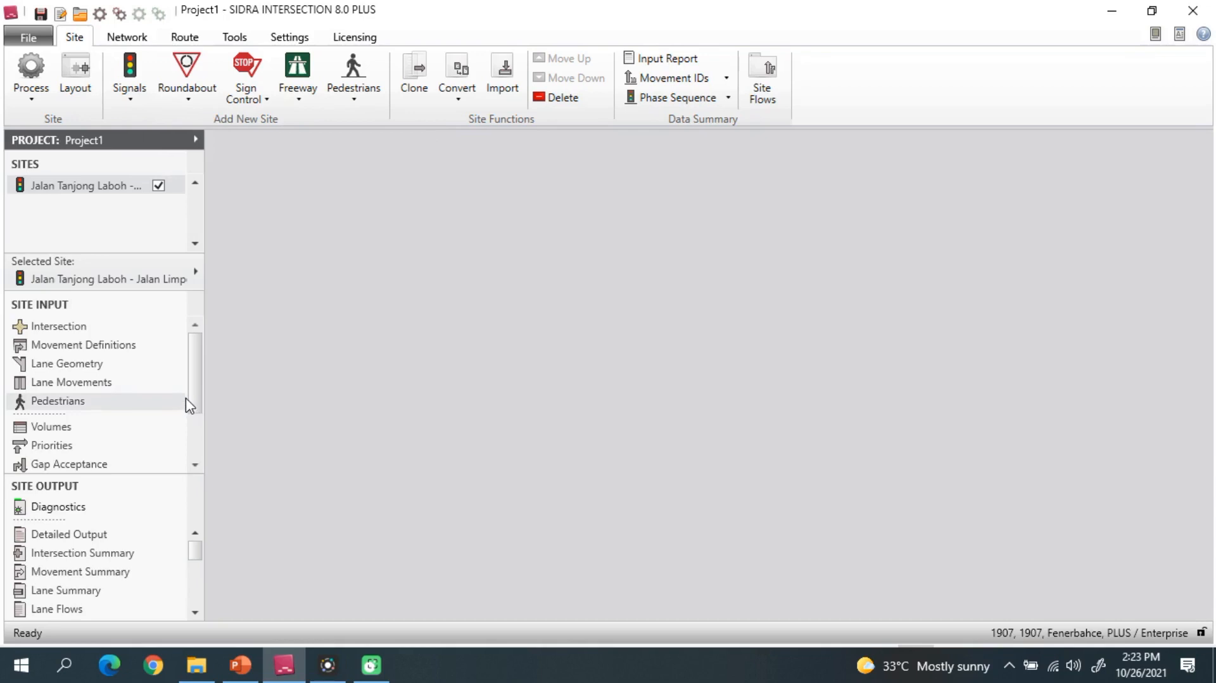
Open the site's Phasing & Timing settings and review the permitted movements of phases 1, 2 and 3
{"action": "scroll", "coordinate": [117, 432], "scroll_direction": "down", "scroll_amount": 2}
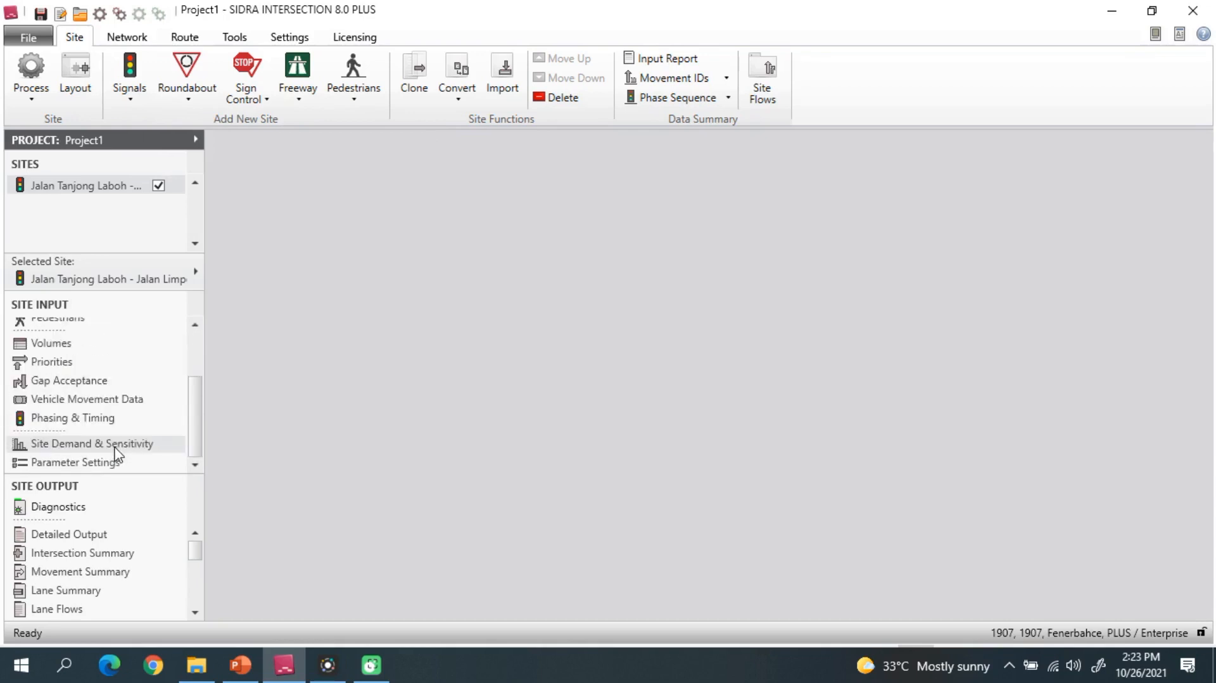
{"action": "left_click", "coordinate": [68, 421]}
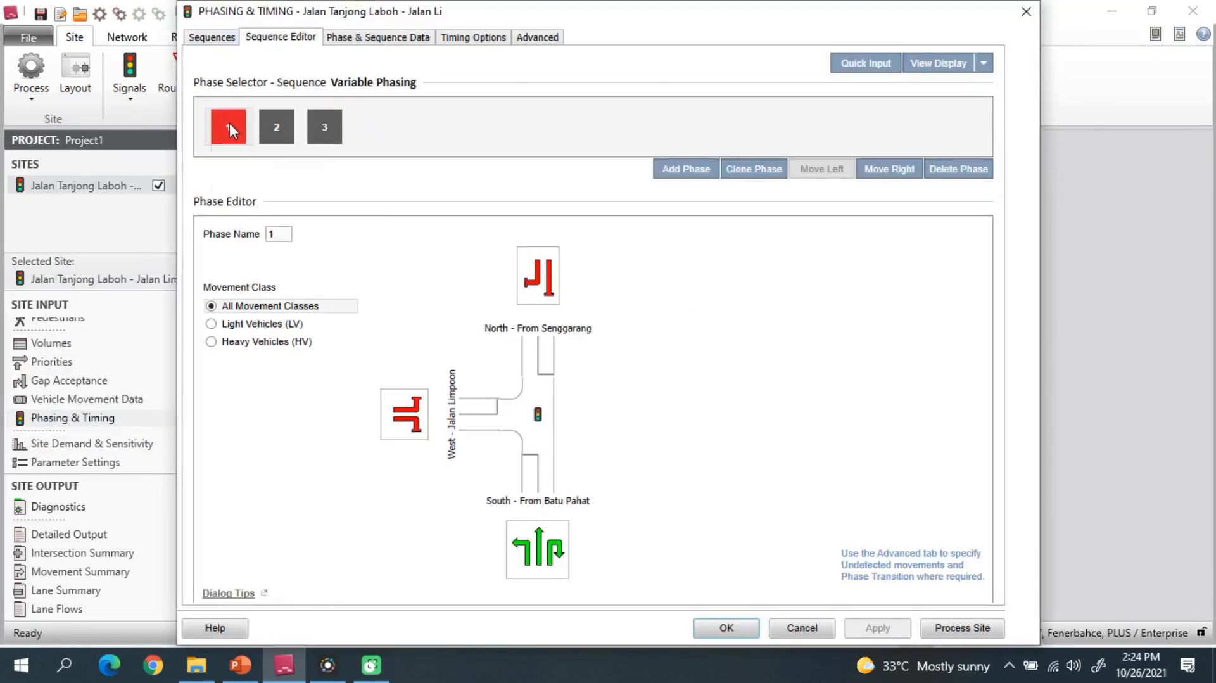
{"action": "left_click", "coordinate": [277, 130]}
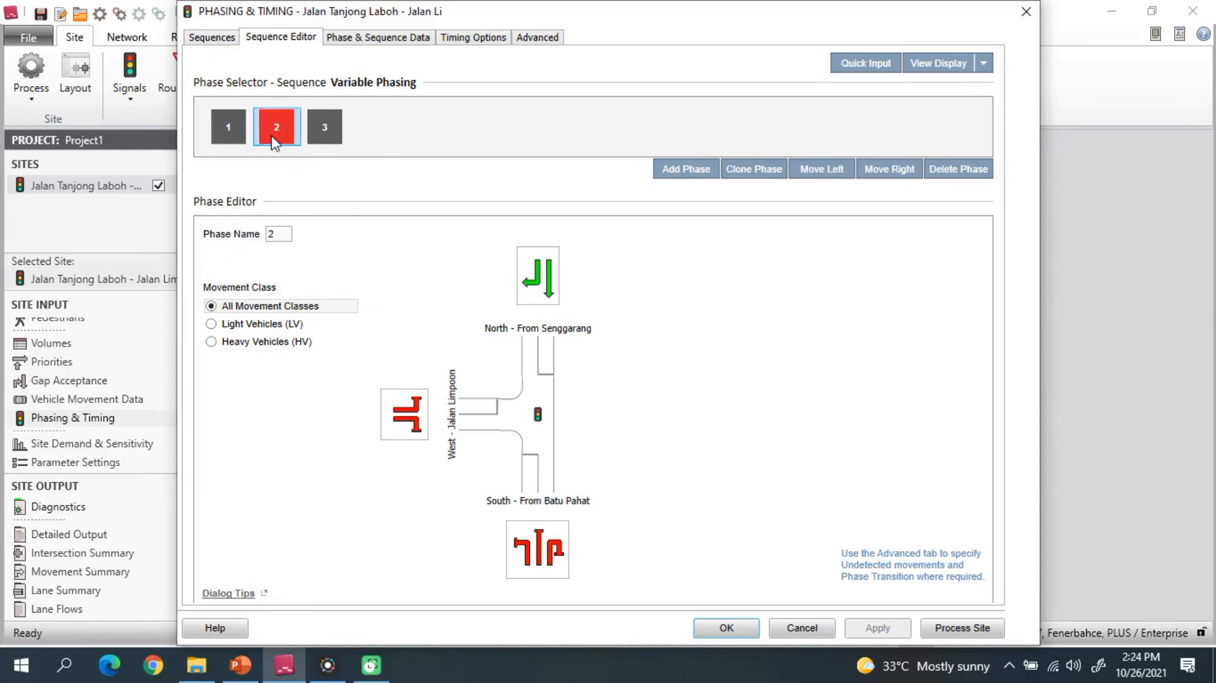
{"action": "left_click", "coordinate": [336, 134]}
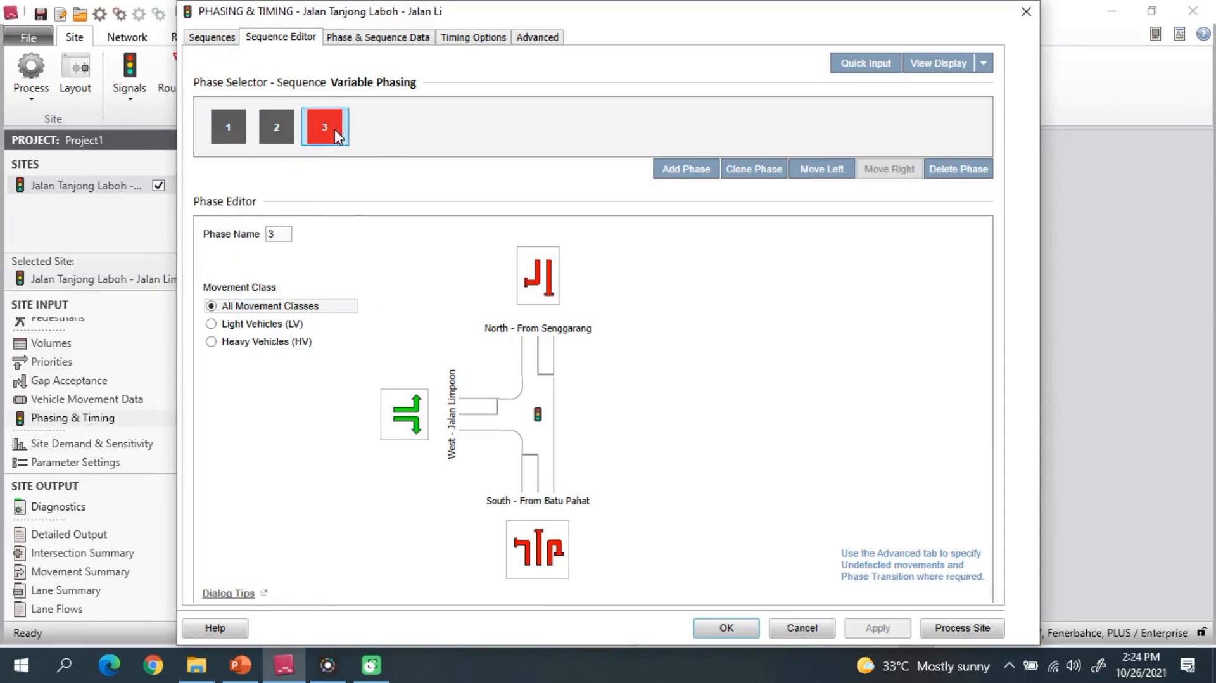
Open the phase and sequence data, and switch to PowerPoint to read the timing tables on the "STEP 1: Adjust Cycle Time" slide
{"action": "left_click", "coordinate": [370, 39]}
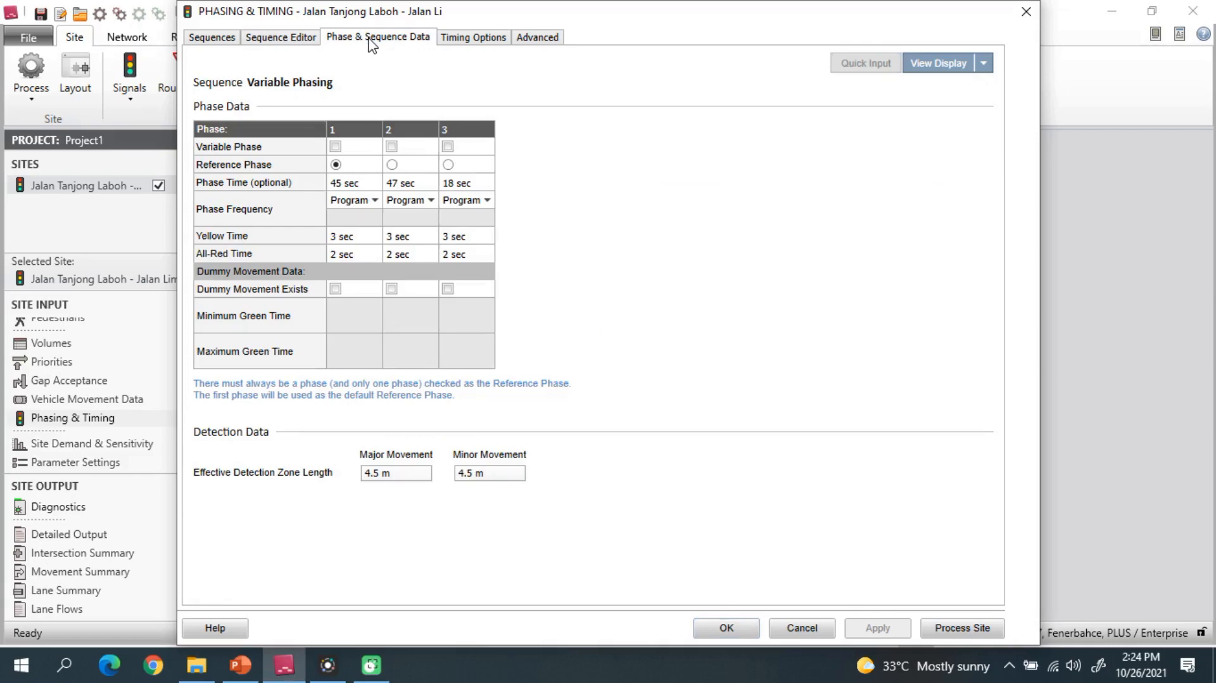
{"action": "left_click", "coordinate": [241, 665]}
{"action": "key", "text": "Up"}
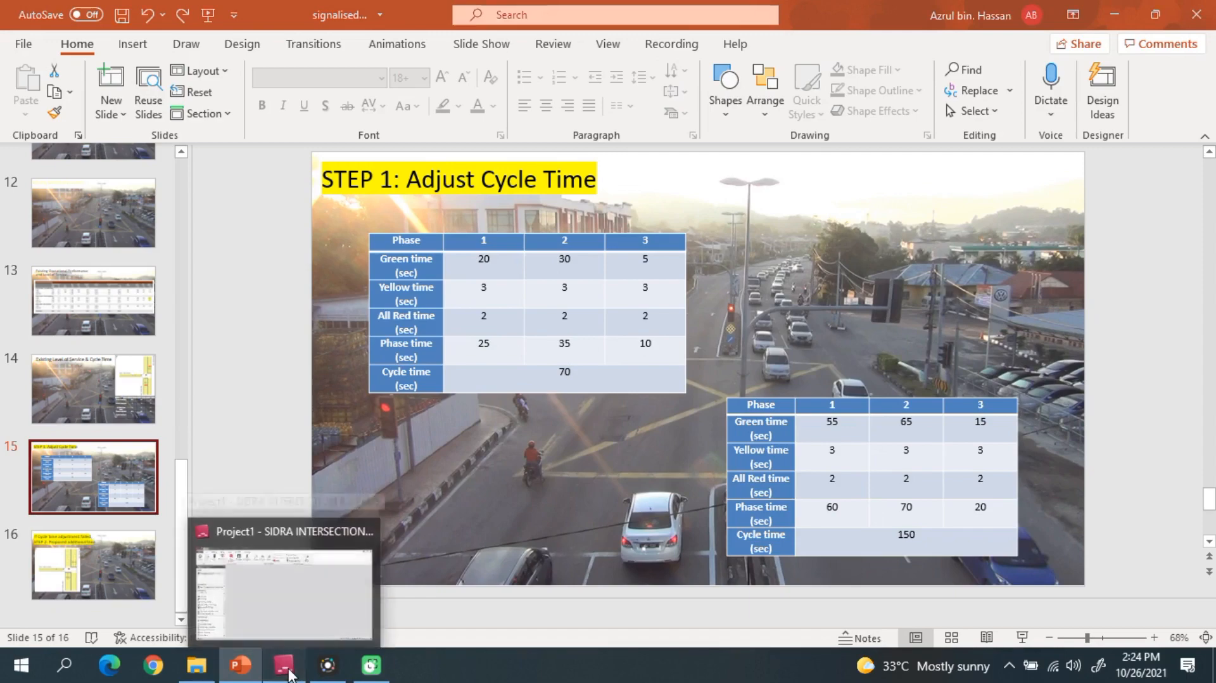
Back in SIDRA INTERSECTION, set the phase times to 25 sec for phase 1, 35 sec for phase 2 and 10 sec for phase 3
{"action": "left_click", "coordinate": [284, 665]}
{"action": "left_click", "coordinate": [351, 184]}
{"action": "type", "text": "25"}
{"action": "left_click", "coordinate": [417, 184]}
{"action": "type", "text": "35"}
{"action": "left_click", "coordinate": [456, 185]}
{"action": "type", "text": "1"}
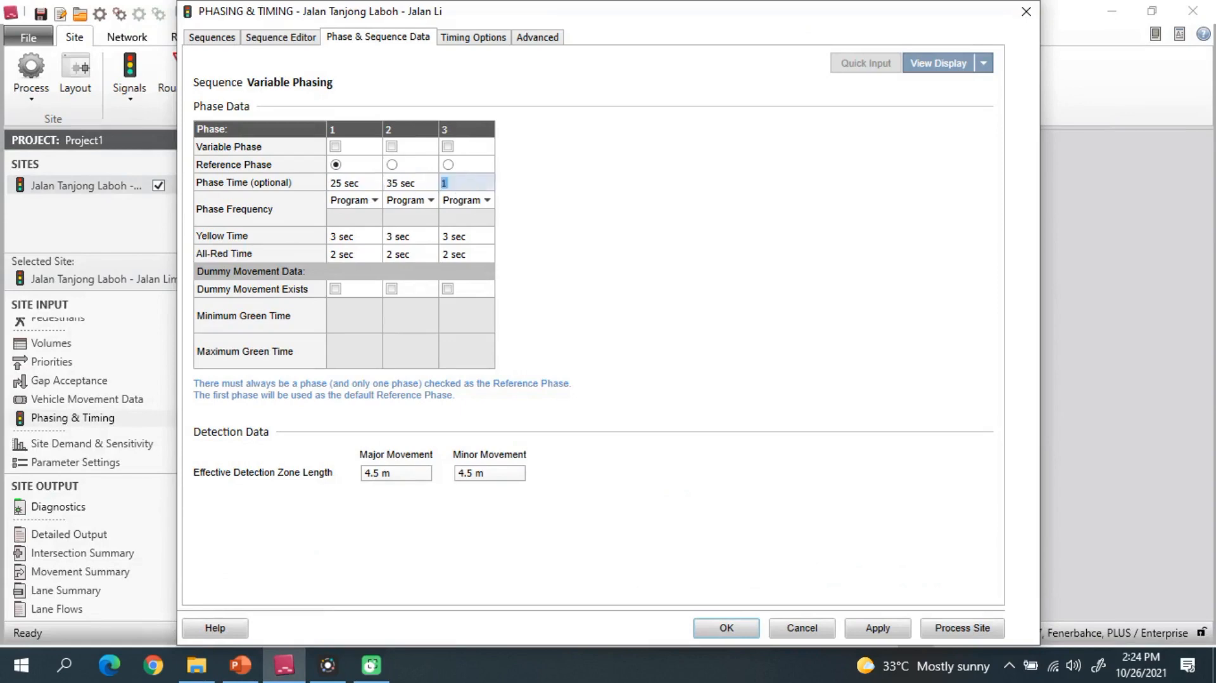
{"action": "type", "text": "0"}
{"action": "left_click", "coordinate": [631, 232]}
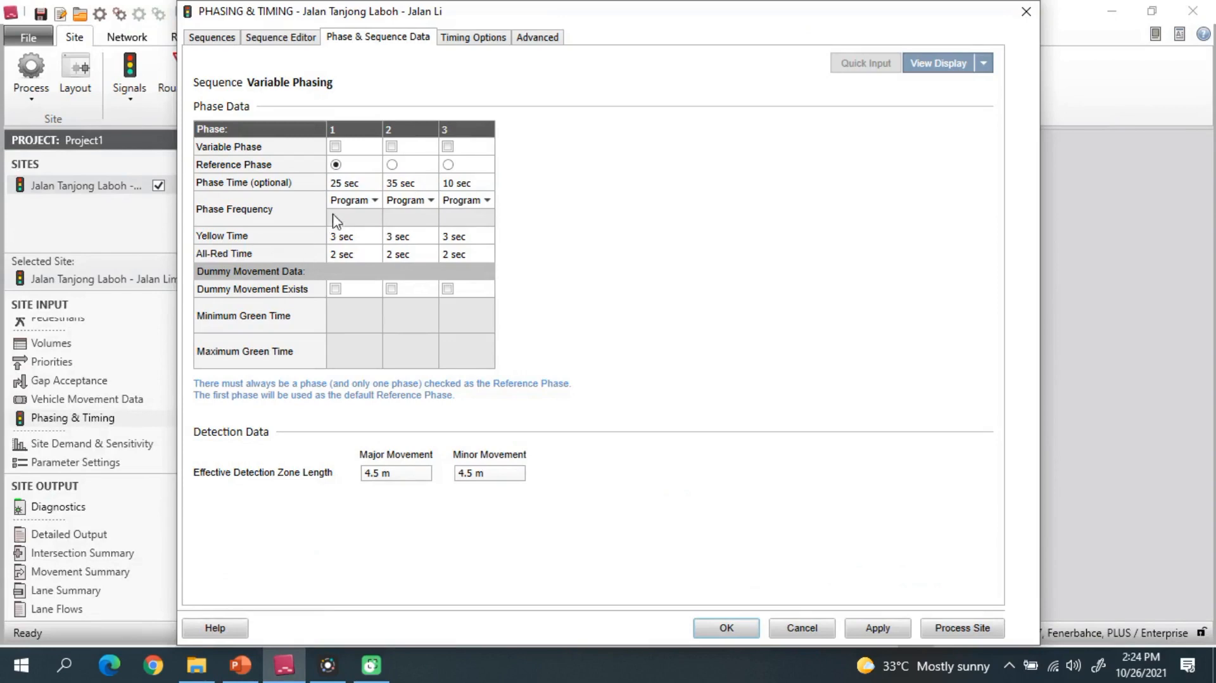
Try the User-Given Cycle Time option with a cycle time of 70 sec
{"action": "left_click", "coordinate": [469, 39]}
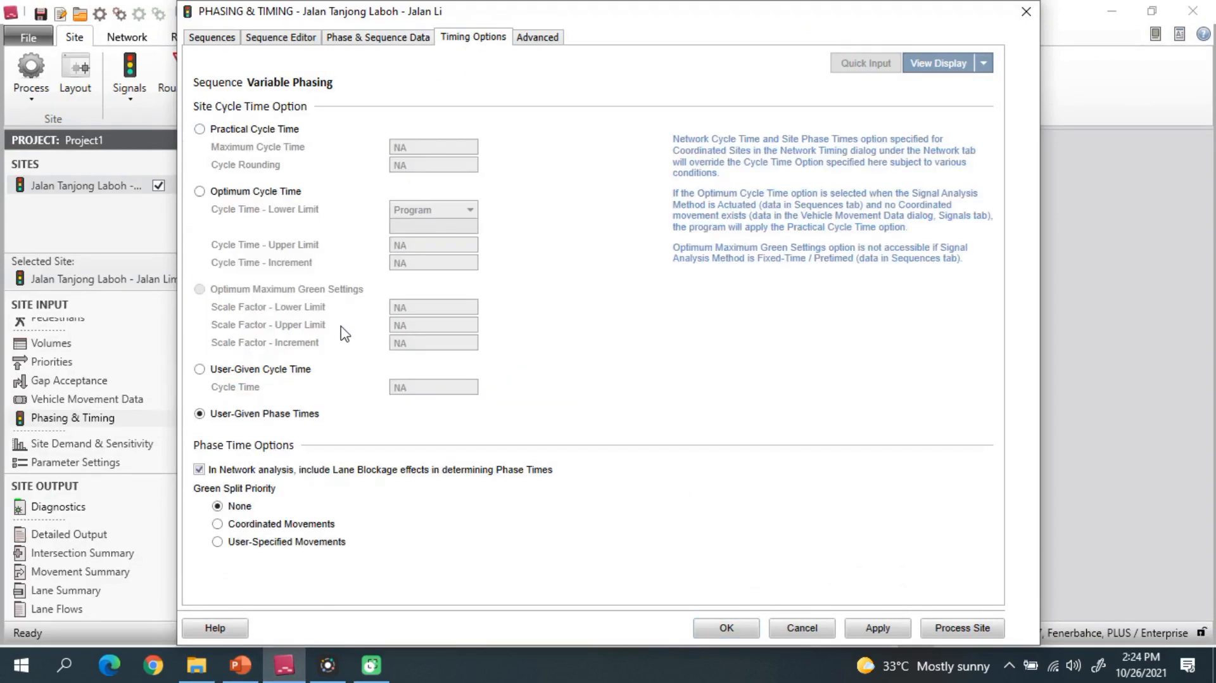
{"action": "left_click", "coordinate": [201, 370]}
{"action": "left_click", "coordinate": [407, 385]}
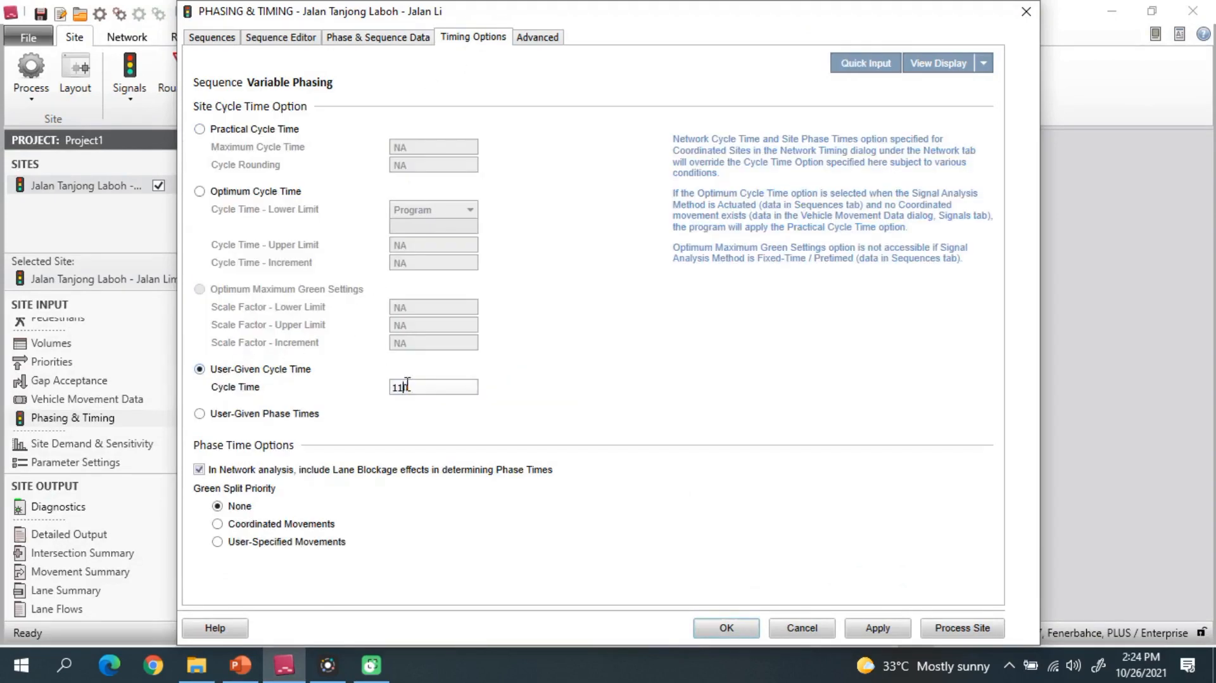
{"action": "left_click_drag", "start_coordinate": [401, 390], "coordinate": [378, 393]}
{"action": "type", "text": "70"}
{"action": "left_click", "coordinate": [410, 387]}
{"action": "left_click_drag", "start_coordinate": [410, 386], "coordinate": [382, 391]}
{"action": "type", "text": "7"}
{"action": "left_click", "coordinate": [389, 40]}
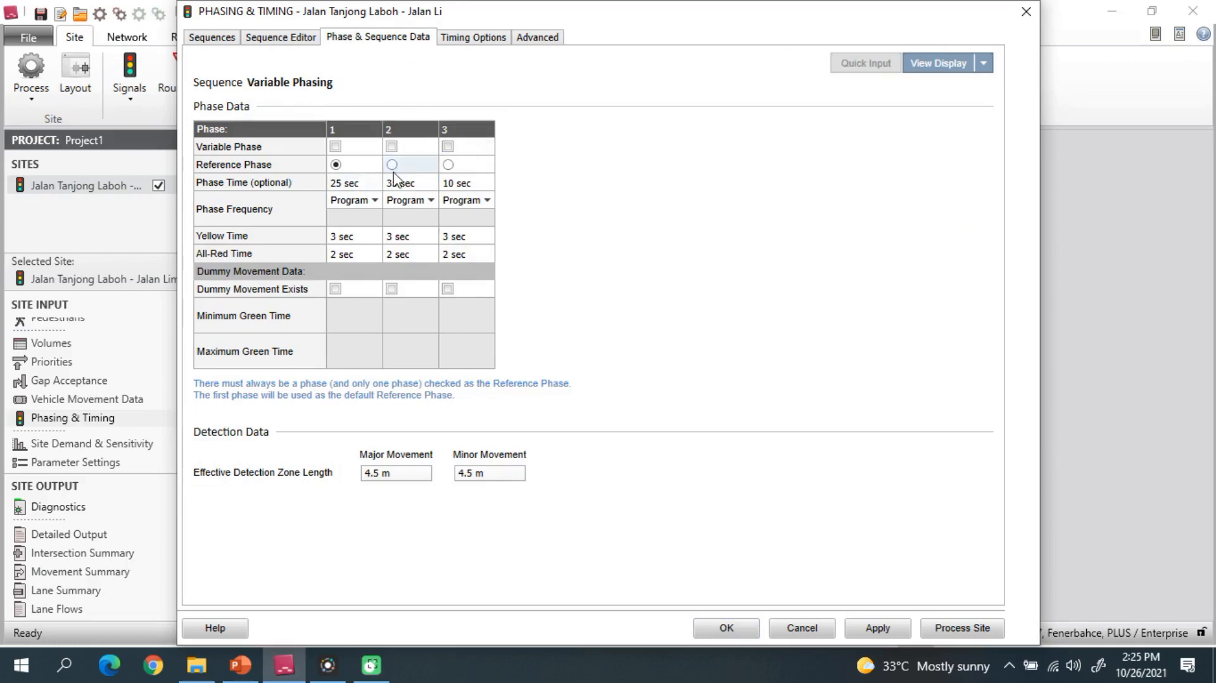
Choose User-Given Phase Times as the site cycle time option and save the phasing and timing settings
{"action": "left_click", "coordinate": [475, 39]}
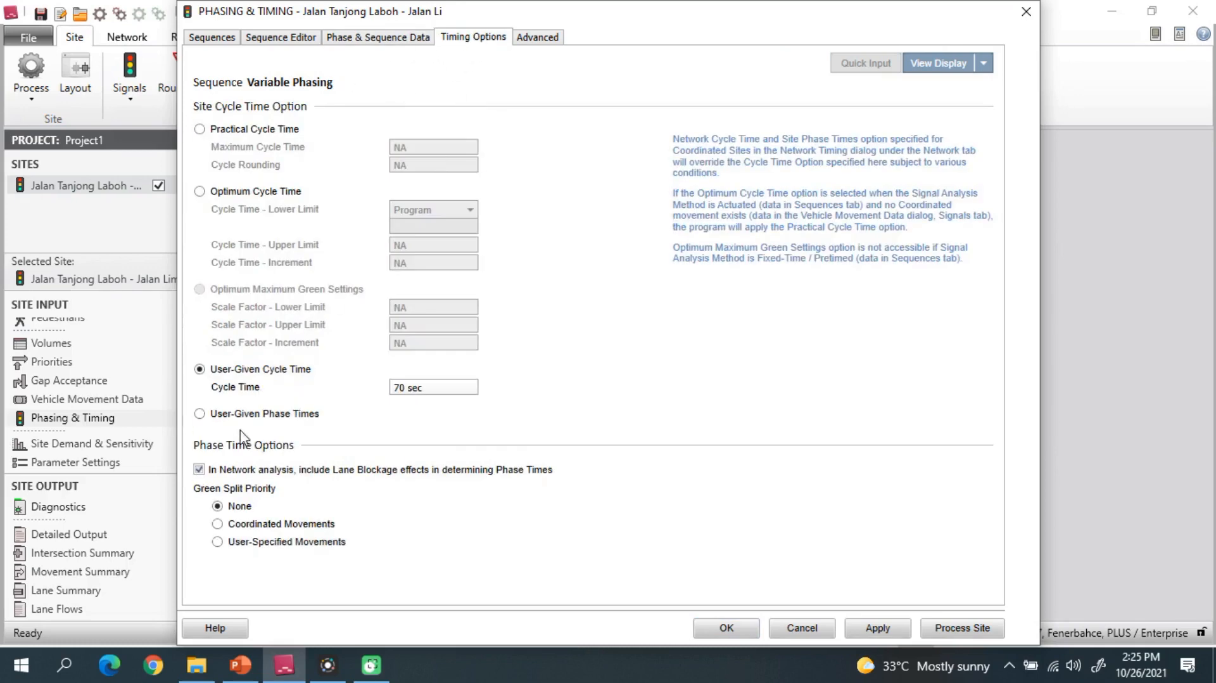
{"action": "left_click", "coordinate": [233, 415]}
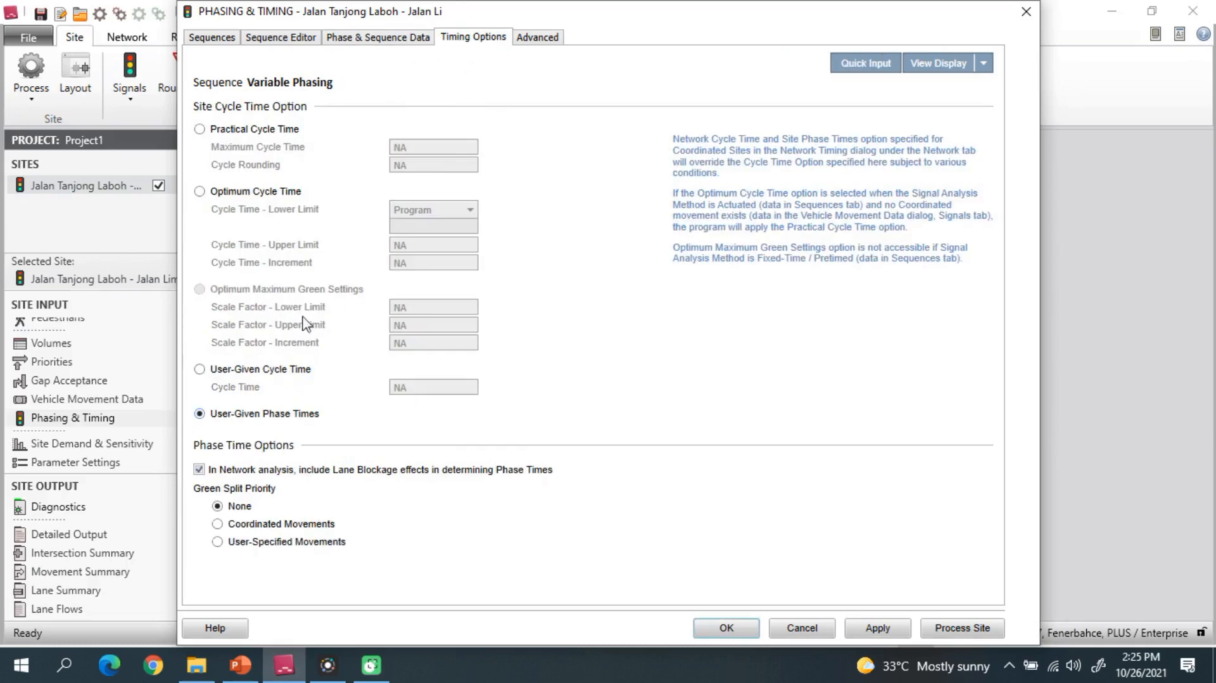
{"action": "left_click", "coordinate": [392, 40]}
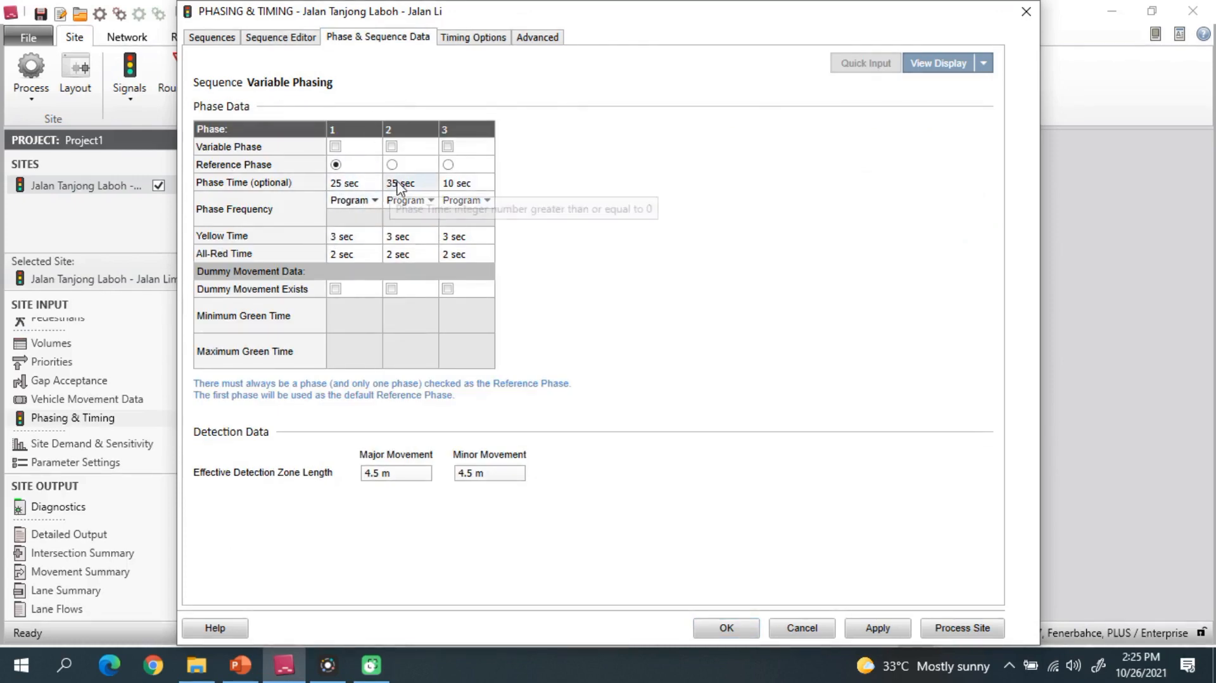
{"action": "left_click", "coordinate": [475, 39]}
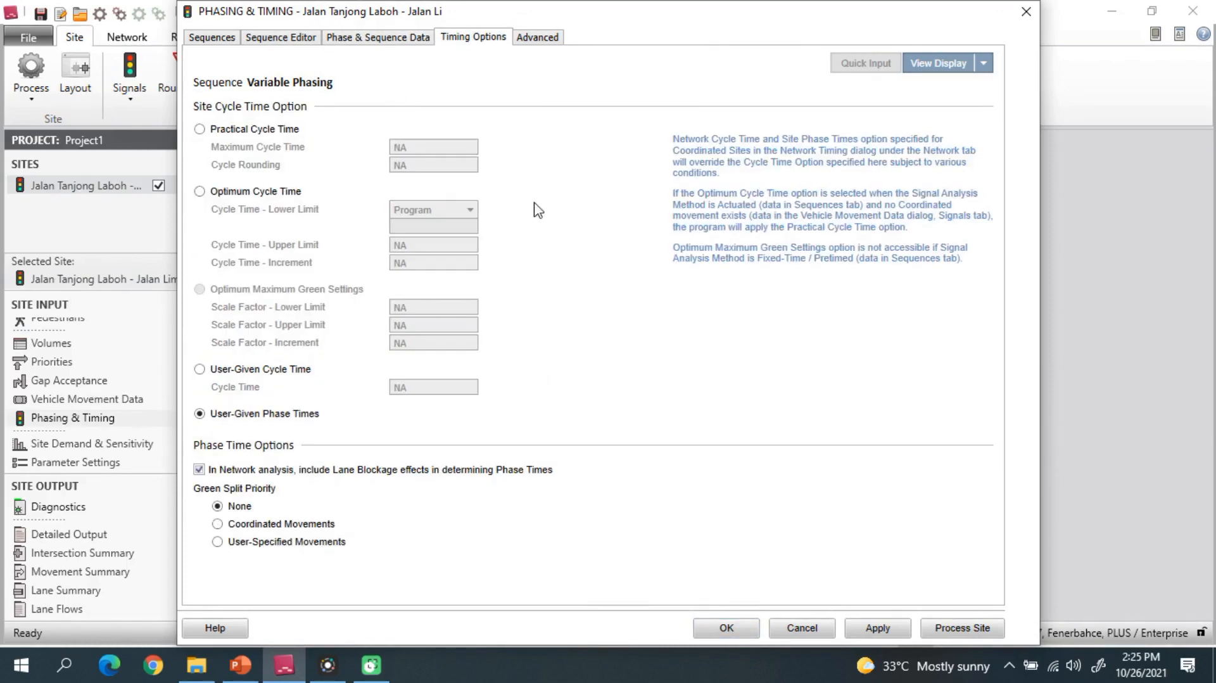
{"action": "left_click", "coordinate": [727, 628]}
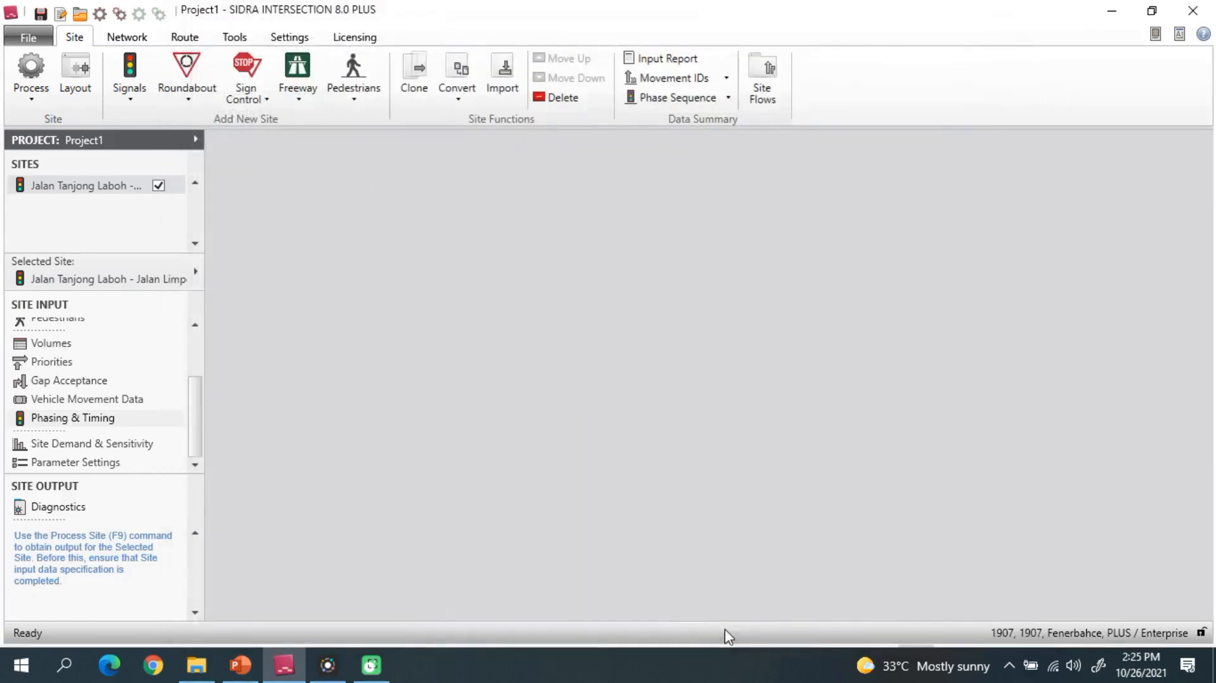
Process the site, review the lane performance in the Lane Summary report, and close the report
{"action": "left_click", "coordinate": [31, 69]}
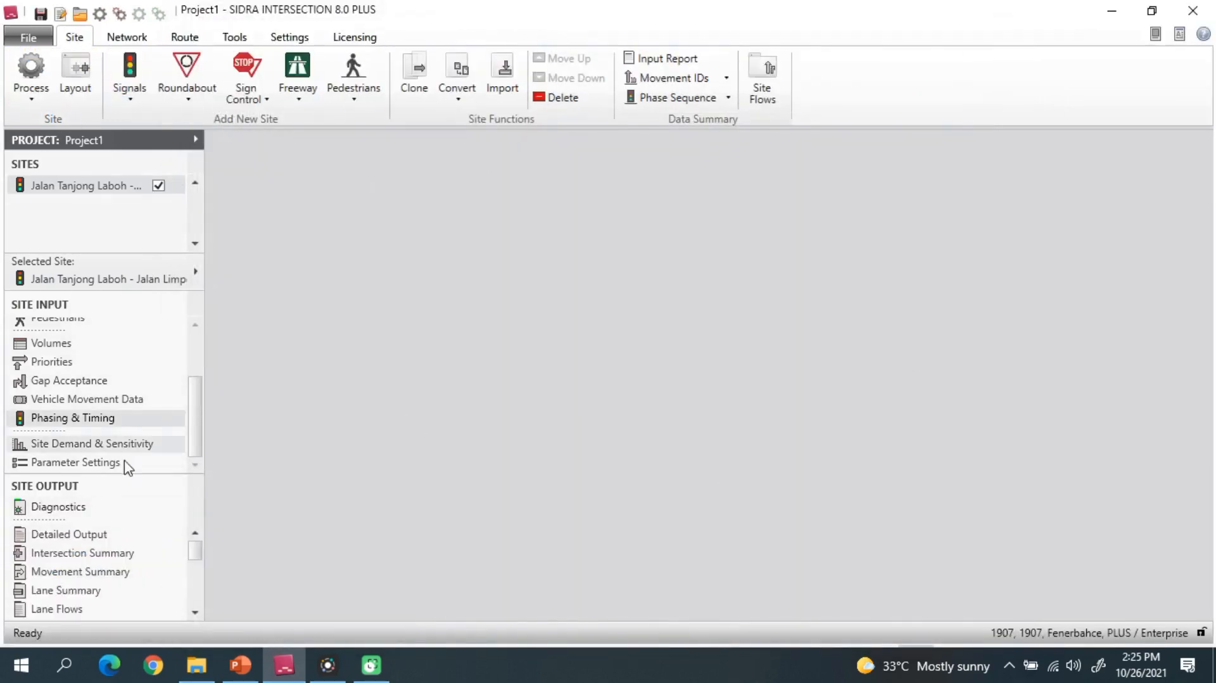
{"action": "left_click", "coordinate": [98, 592]}
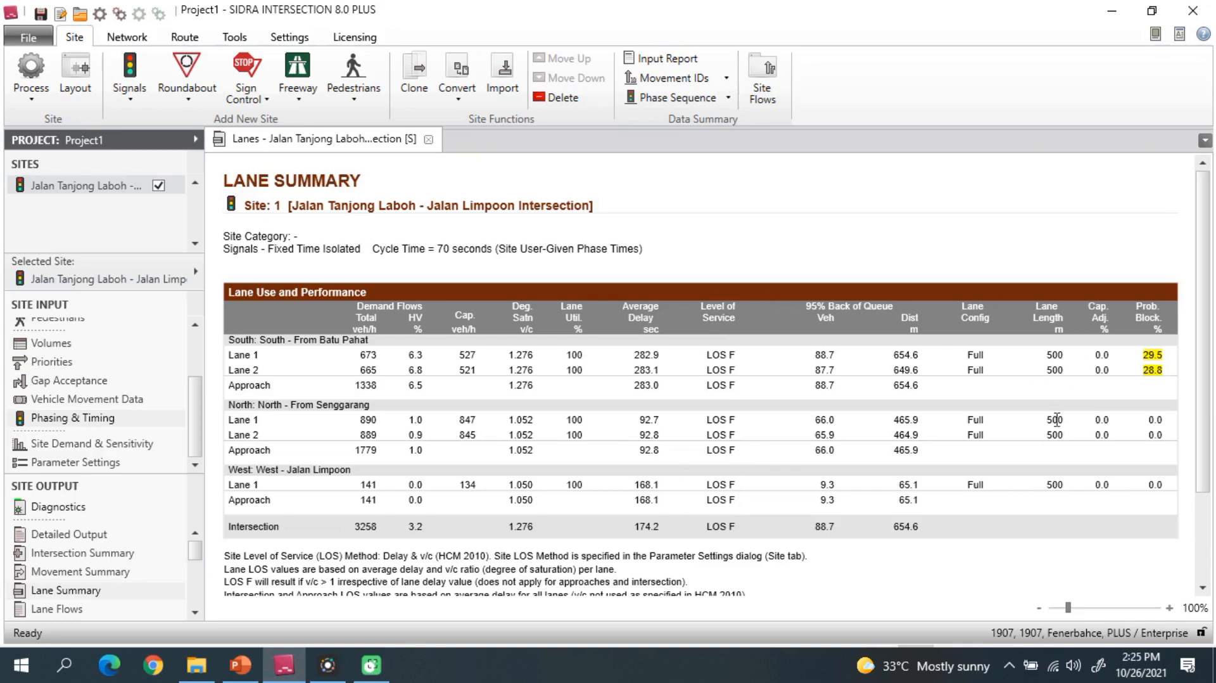
{"action": "left_click", "coordinate": [429, 139]}
Reopen the site's phase and sequence data and consult the second timing table on the PowerPoint slide
{"action": "left_click", "coordinate": [104, 420]}
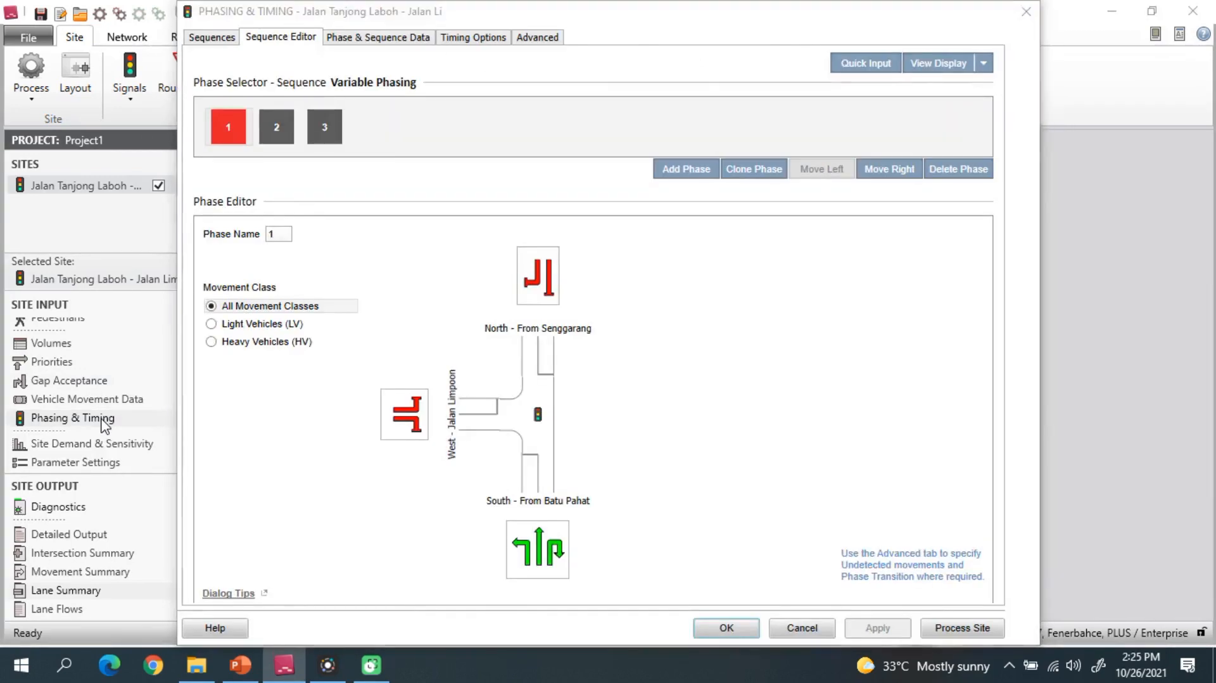
{"action": "left_click", "coordinate": [374, 39]}
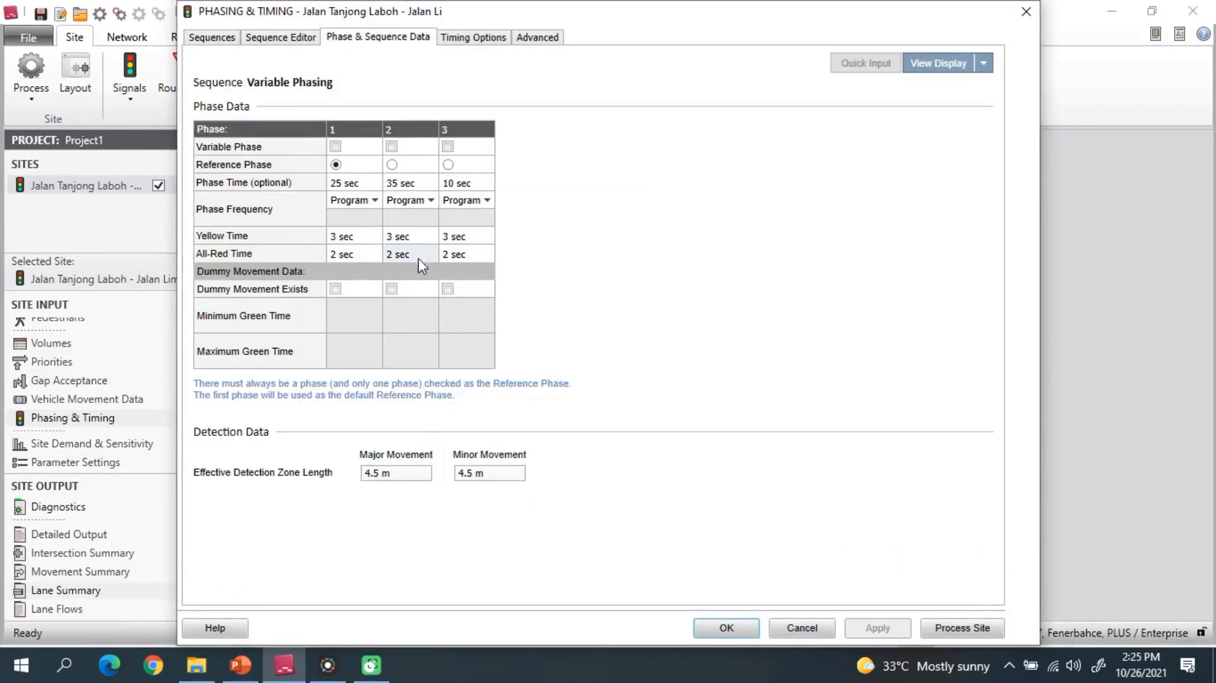
{"action": "left_click", "coordinate": [240, 667]}
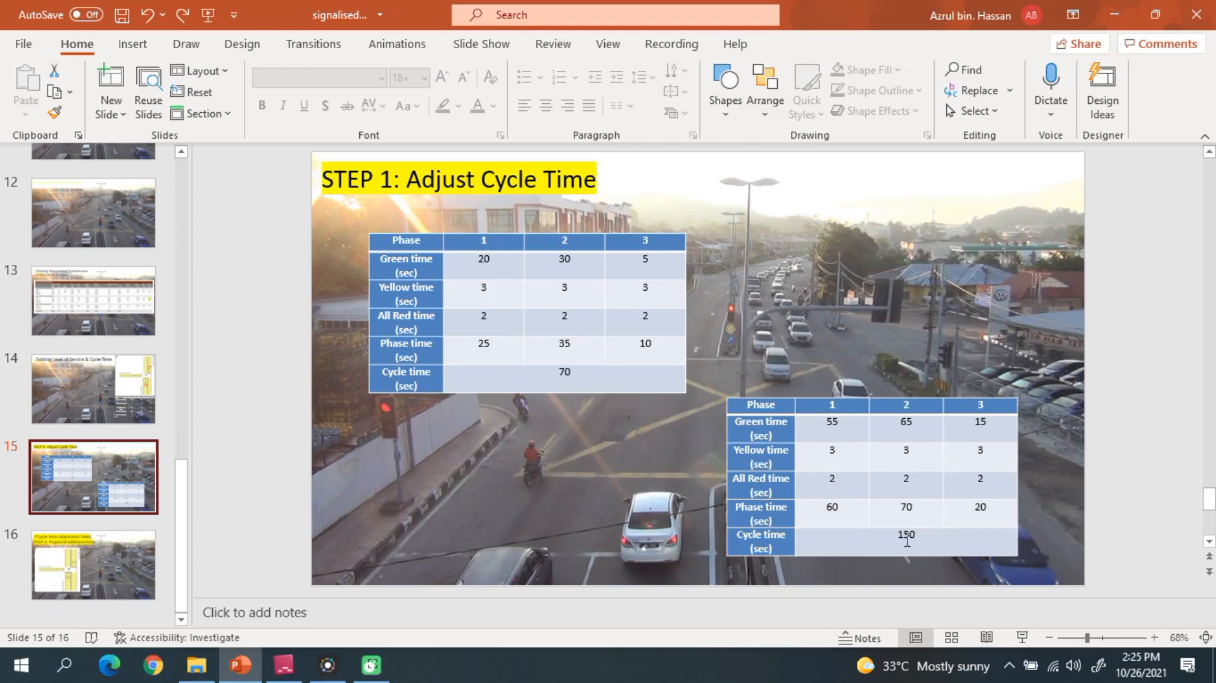
Return to SIDRA INTERSECTION and set the phase times of phases 1, 2 and 3 to 0 sec
{"action": "left_click", "coordinate": [284, 666]}
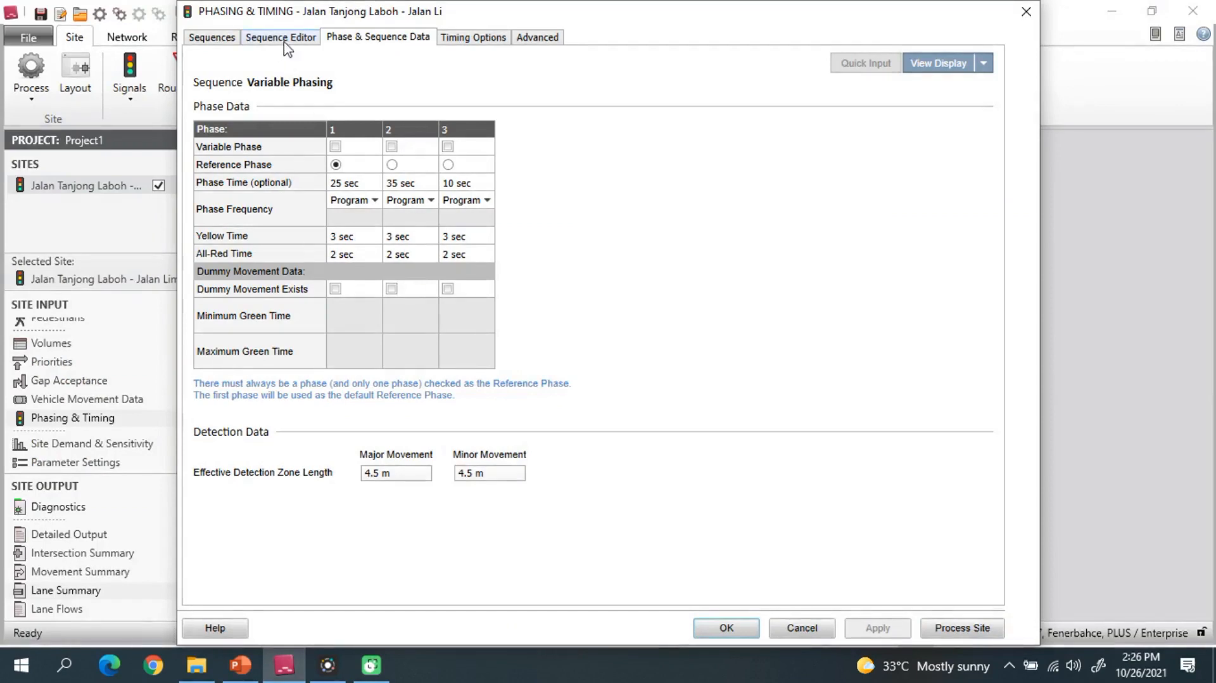
{"action": "left_click", "coordinate": [364, 189]}
{"action": "type", "text": "0"}
{"action": "left_click", "coordinate": [405, 183]}
{"action": "type", "text": "0"}
{"action": "left_click", "coordinate": [456, 183]}
{"action": "type", "text": "0"}
{"action": "key", "text": "Return"}
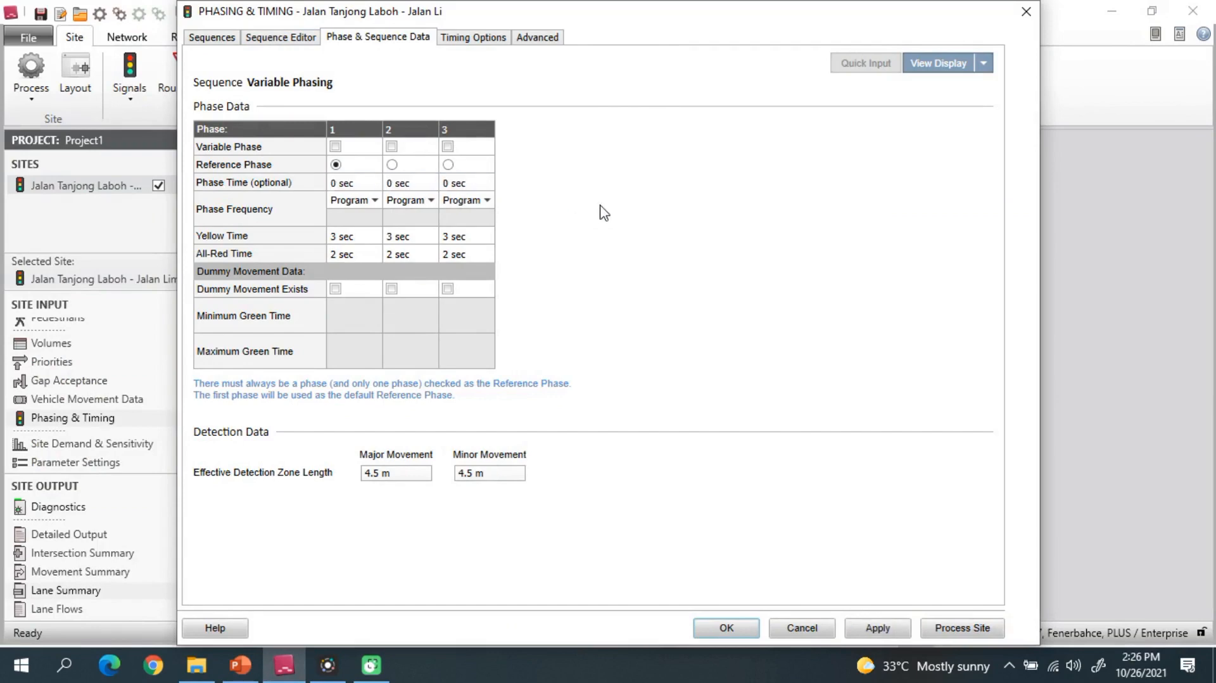
Switch the site cycle time option to User-Given Cycle Time, enter 150 sec, and save the phasing and timing settings
{"action": "left_click", "coordinate": [474, 39]}
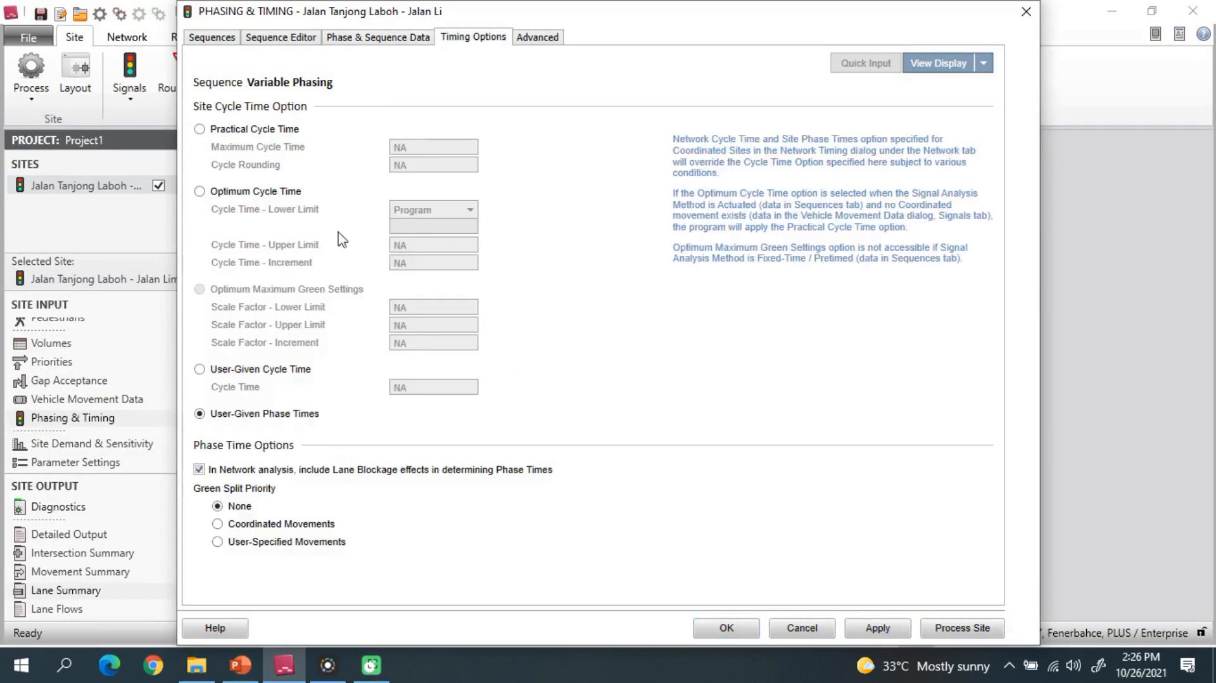
{"action": "left_click", "coordinate": [223, 371]}
{"action": "left_click", "coordinate": [394, 388]}
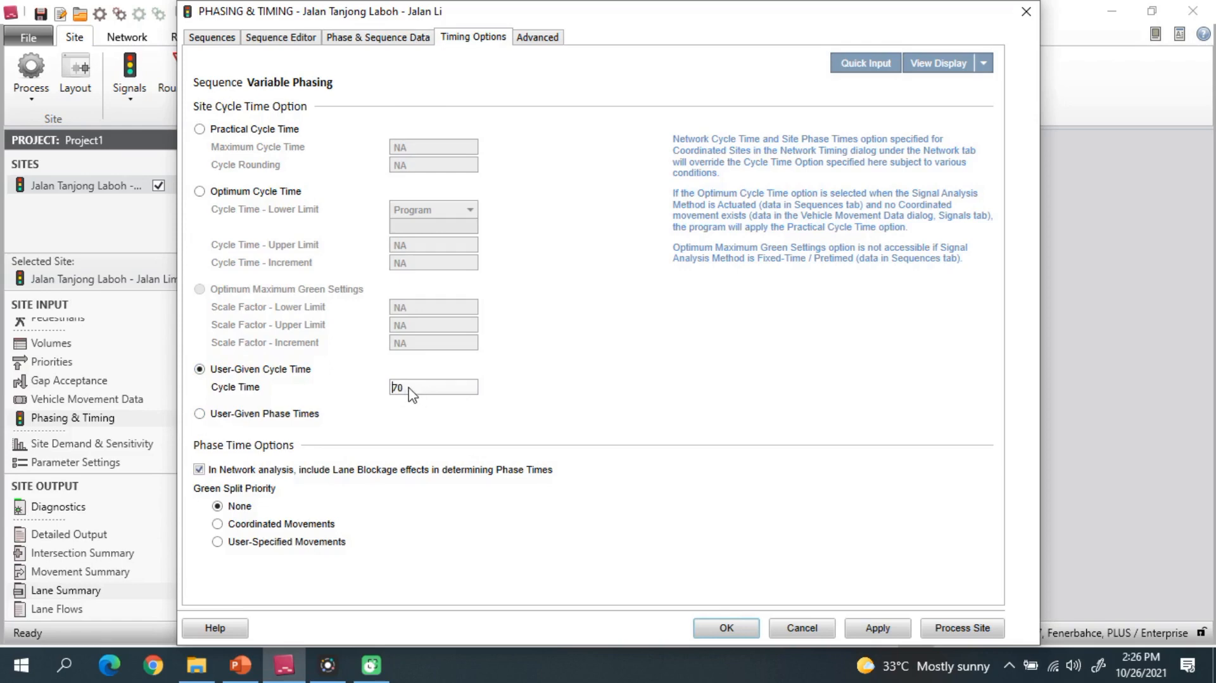
{"action": "left_click_drag", "start_coordinate": [399, 387], "coordinate": [390, 396]}
{"action": "type", "text": "15"}
{"action": "left_click", "coordinate": [631, 376]}
{"action": "left_click", "coordinate": [878, 633]}
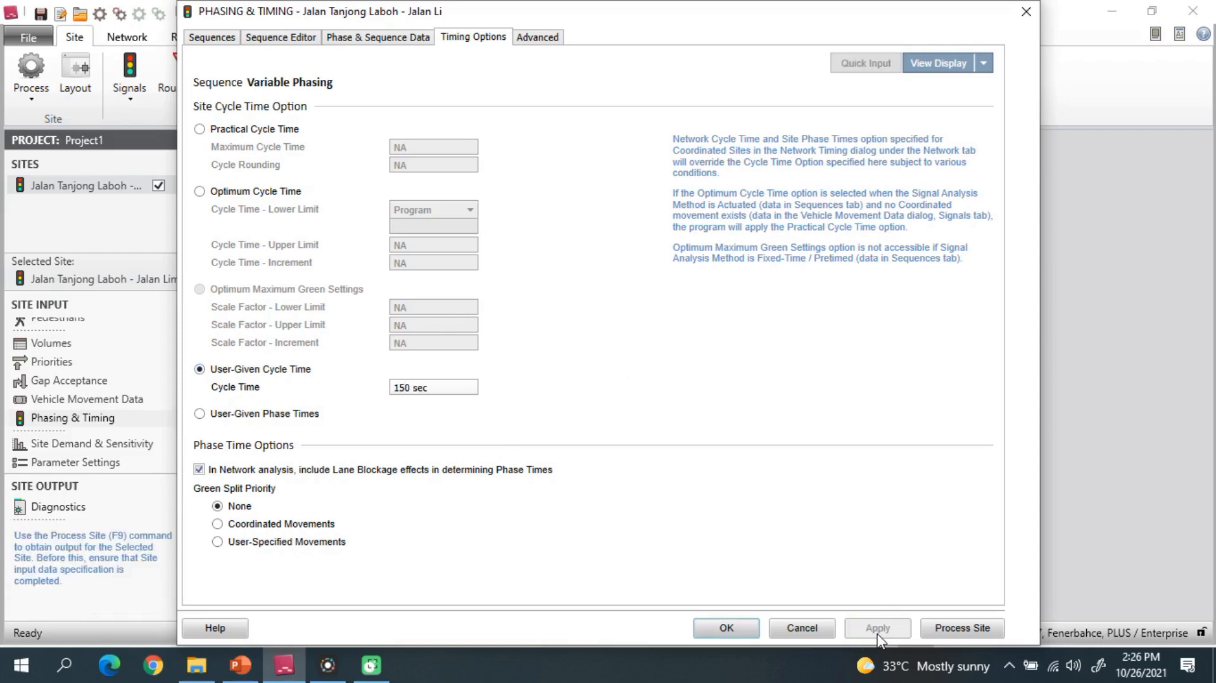
{"action": "left_click", "coordinate": [730, 630]}
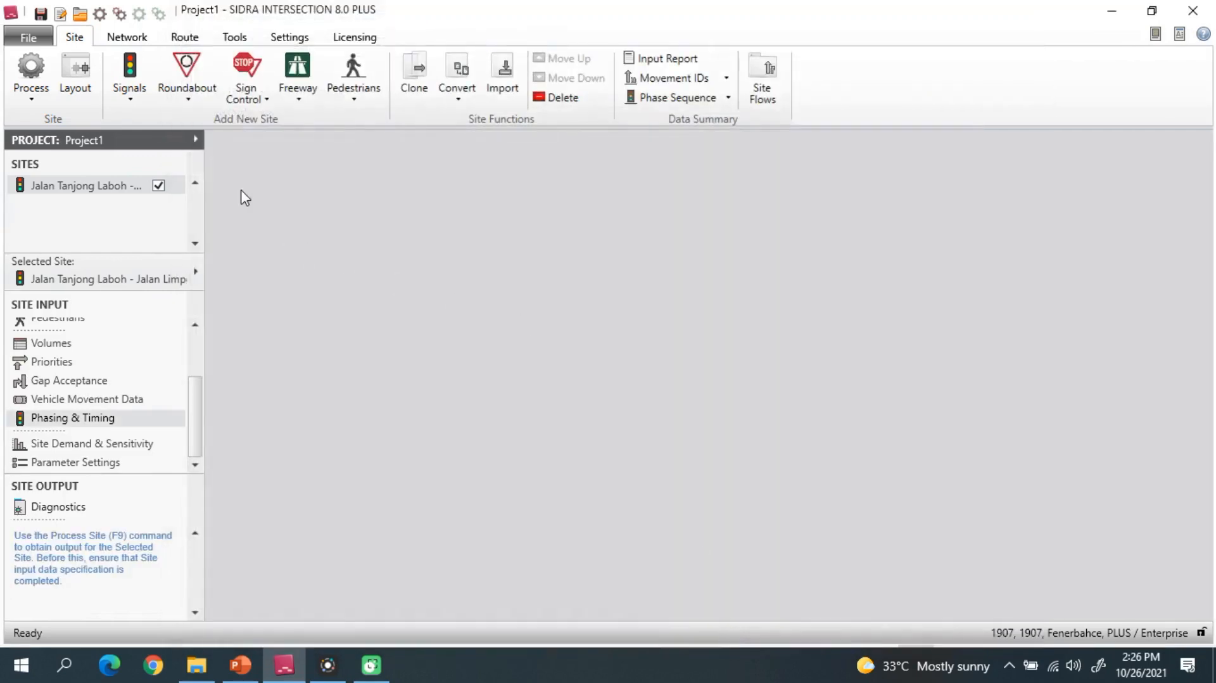
Process the site again and examine the degree of saturation values in the Lane Summary report
{"action": "left_click", "coordinate": [39, 94]}
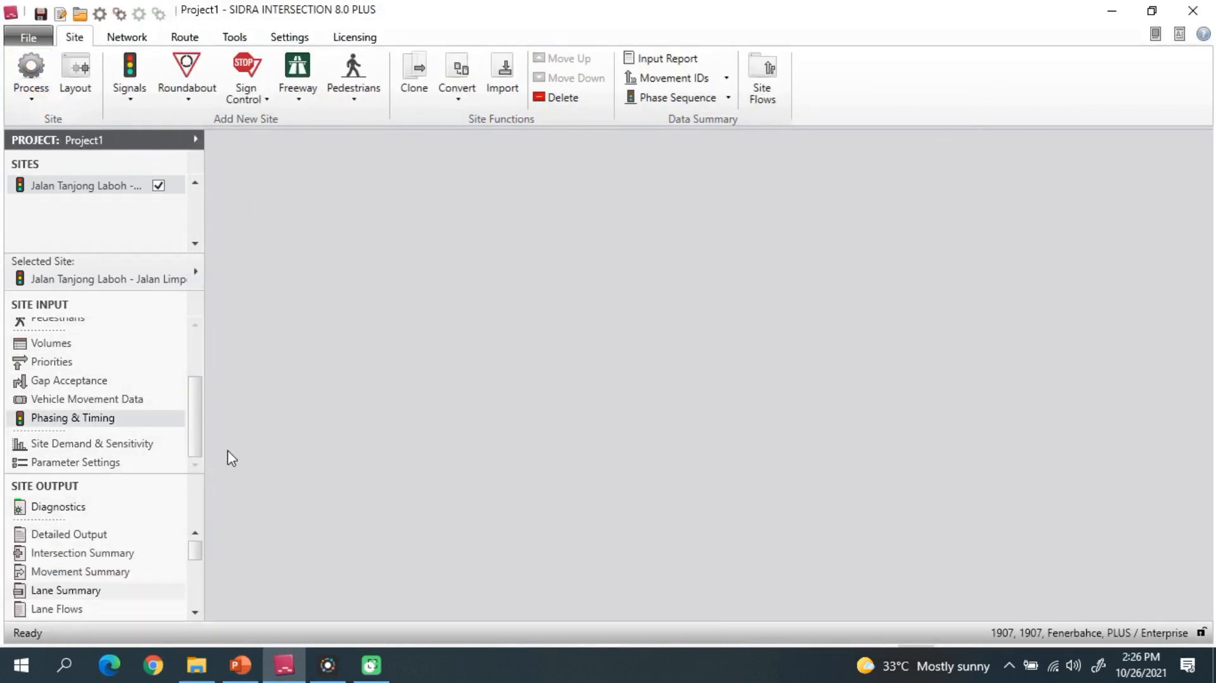
{"action": "left_click", "coordinate": [87, 593]}
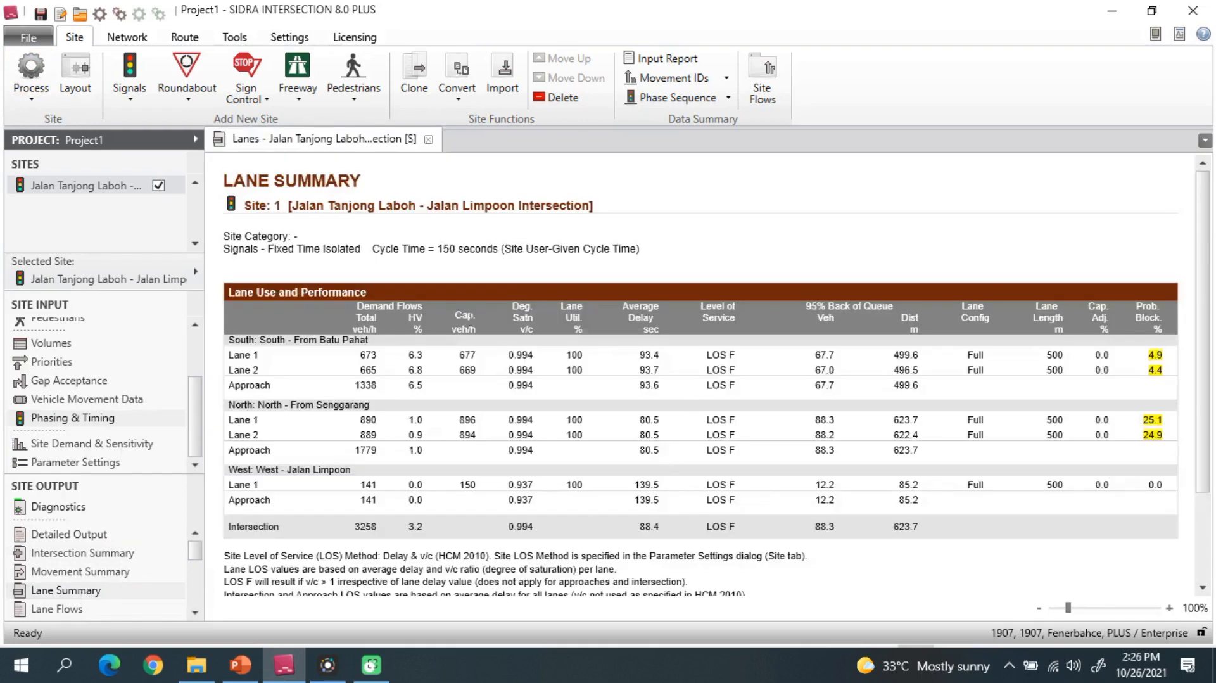
{"action": "left_click_drag", "start_coordinate": [511, 346], "coordinate": [538, 525]}
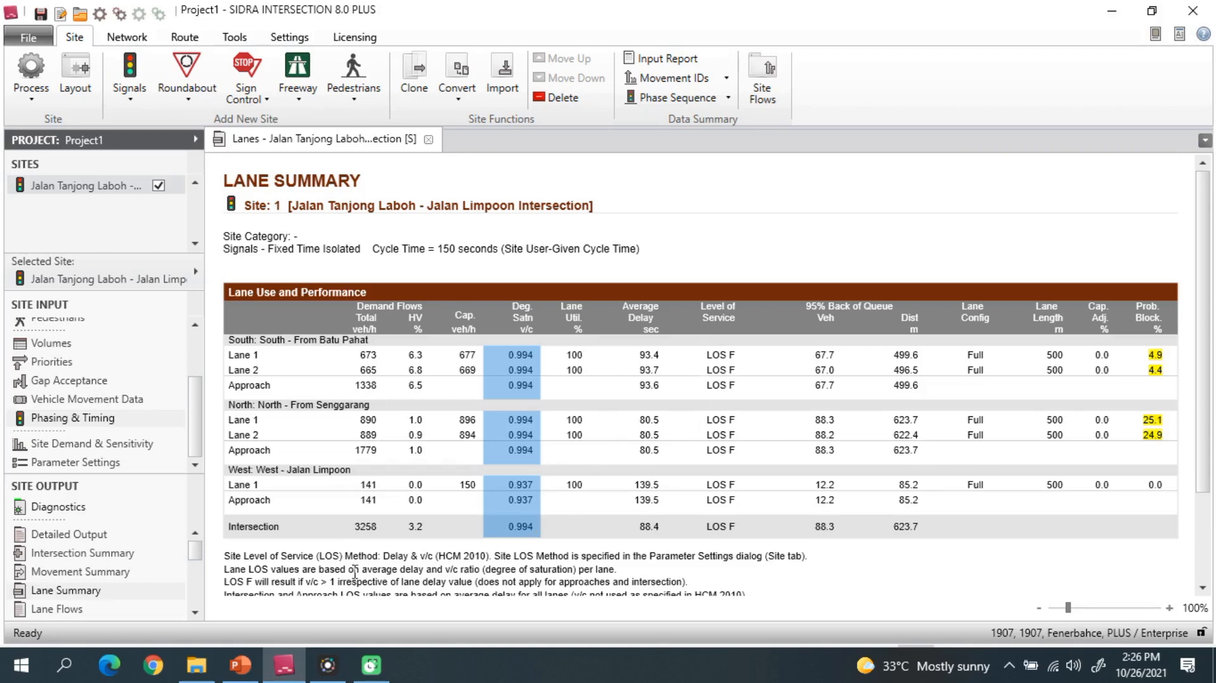
Open the Phasing Summary report and examine the cycle time, the green and phase times, and the output phase sequence
{"action": "scroll", "coordinate": [70, 611], "scroll_direction": "down", "scroll_amount": 2}
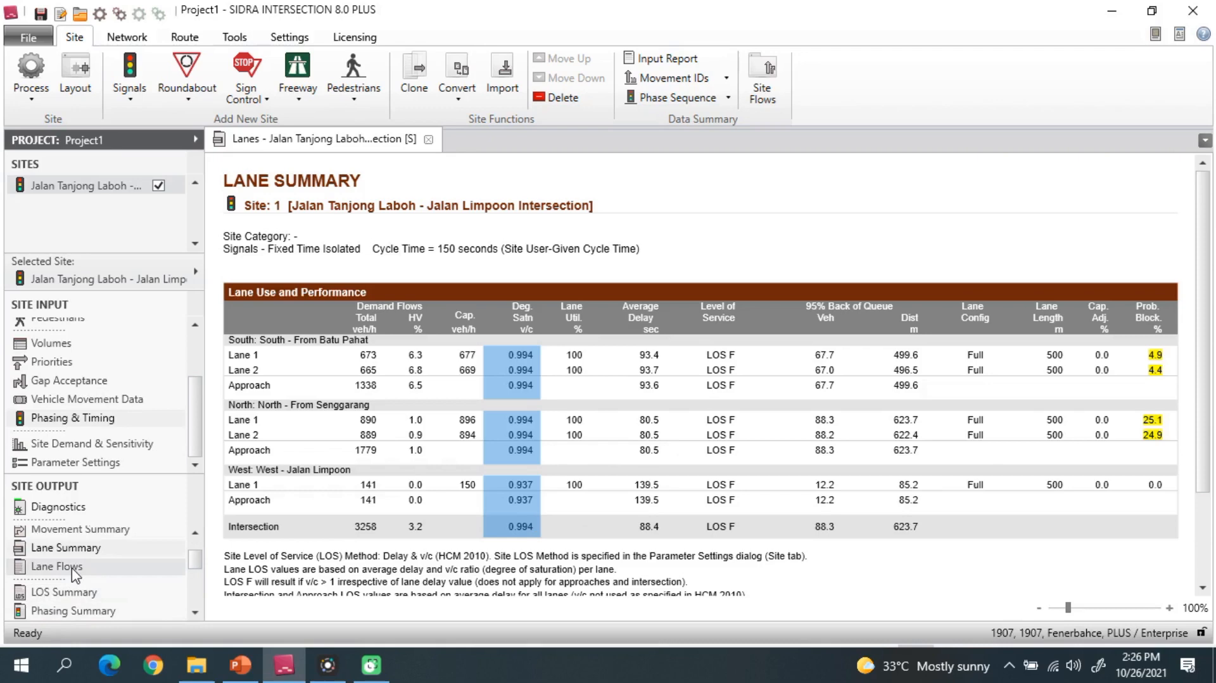
{"action": "left_click", "coordinate": [87, 610]}
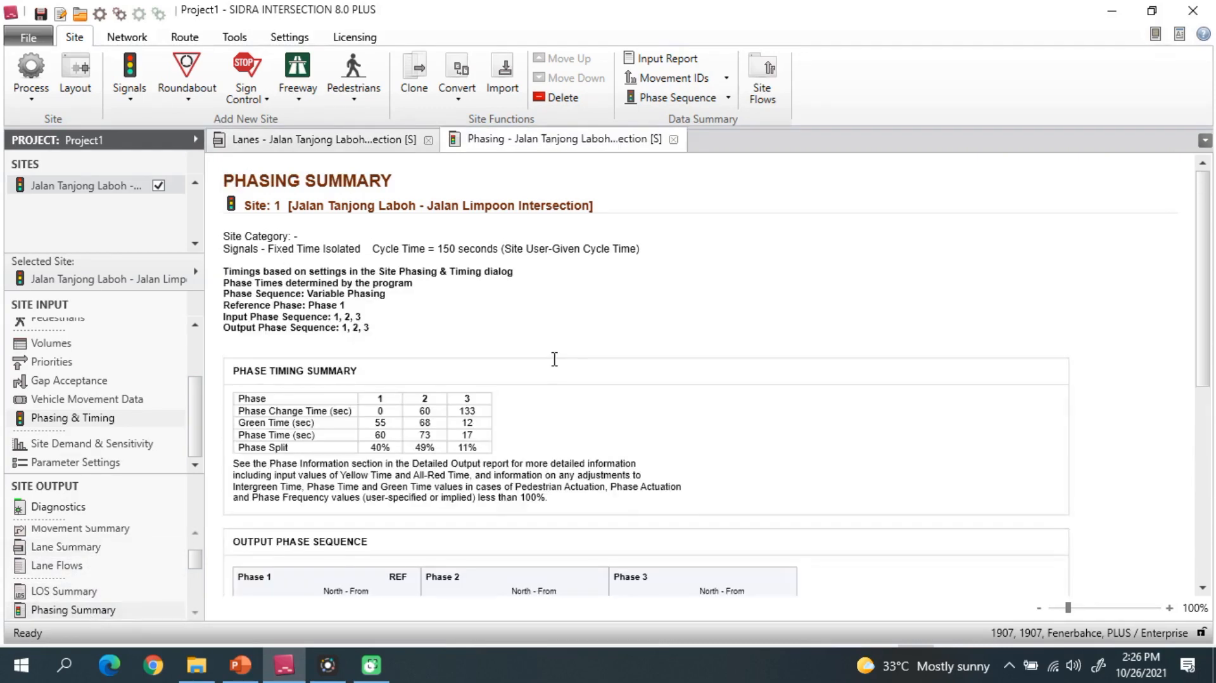
{"action": "scroll", "coordinate": [549, 364], "scroll_direction": "down", "scroll_amount": 1}
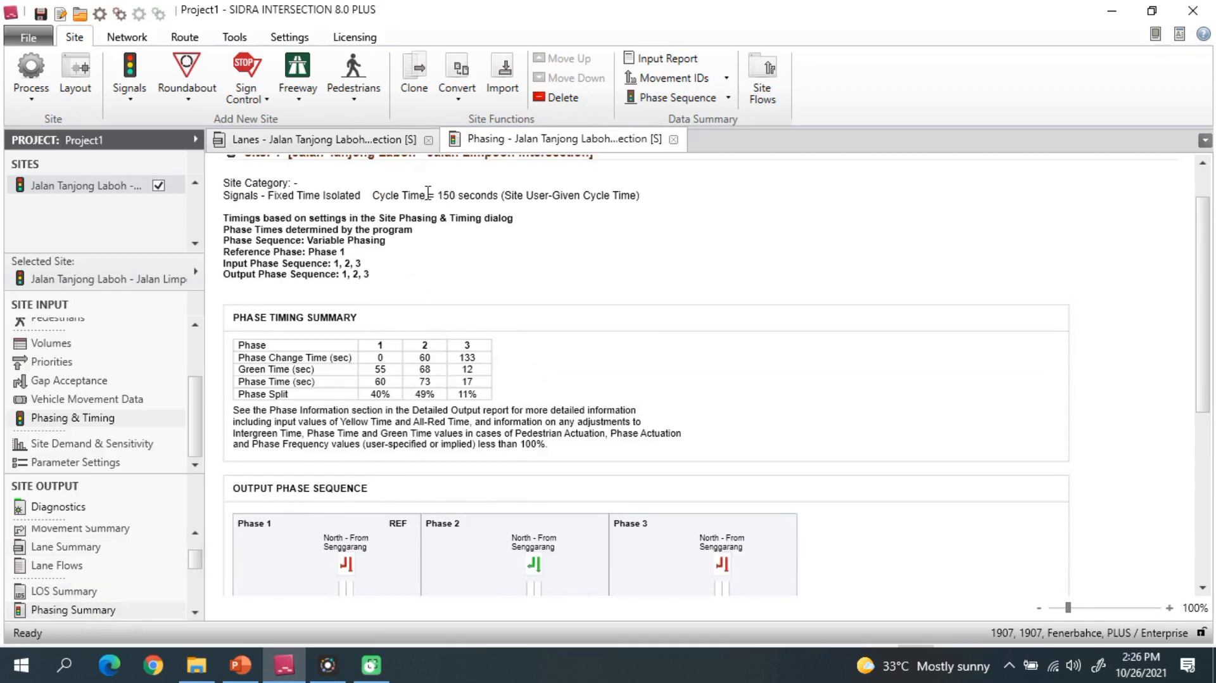
{"action": "left_click_drag", "start_coordinate": [440, 195], "coordinate": [452, 195]}
{"action": "left_click", "coordinate": [567, 322]}
{"action": "left_click_drag", "start_coordinate": [392, 381], "coordinate": [443, 372]}
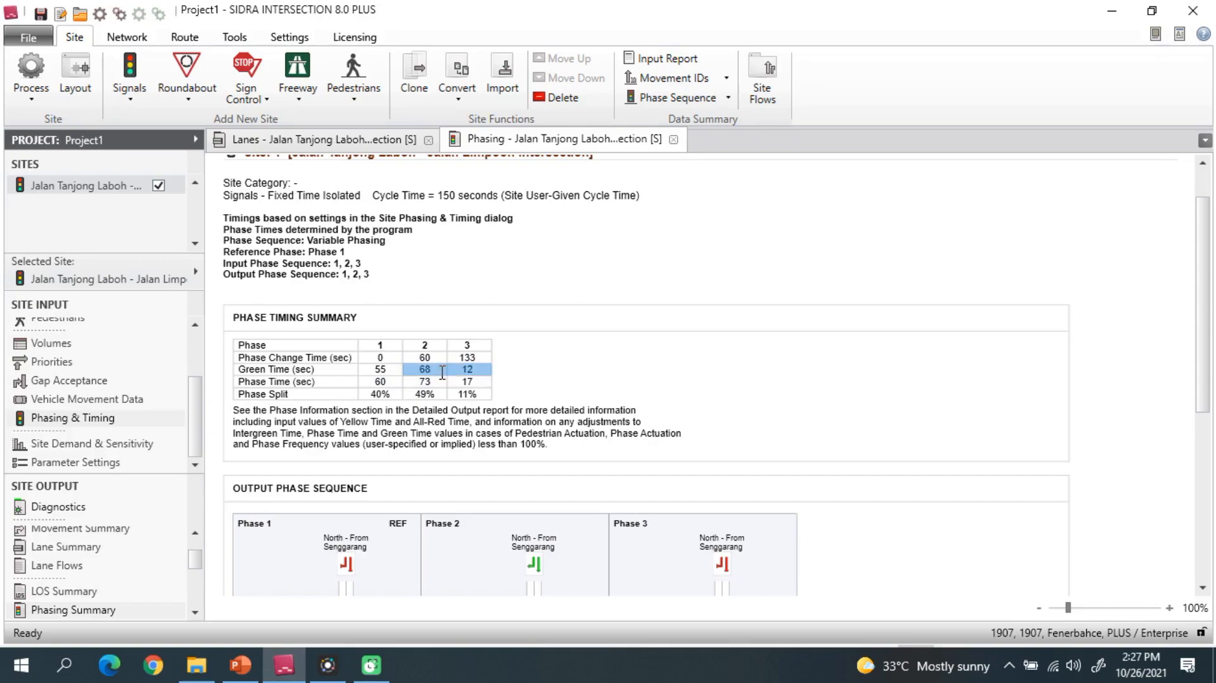
{"action": "scroll", "coordinate": [769, 401], "scroll_direction": "down", "scroll_amount": 3}
{"action": "scroll", "coordinate": [689, 331], "scroll_direction": "up", "scroll_amount": 4}
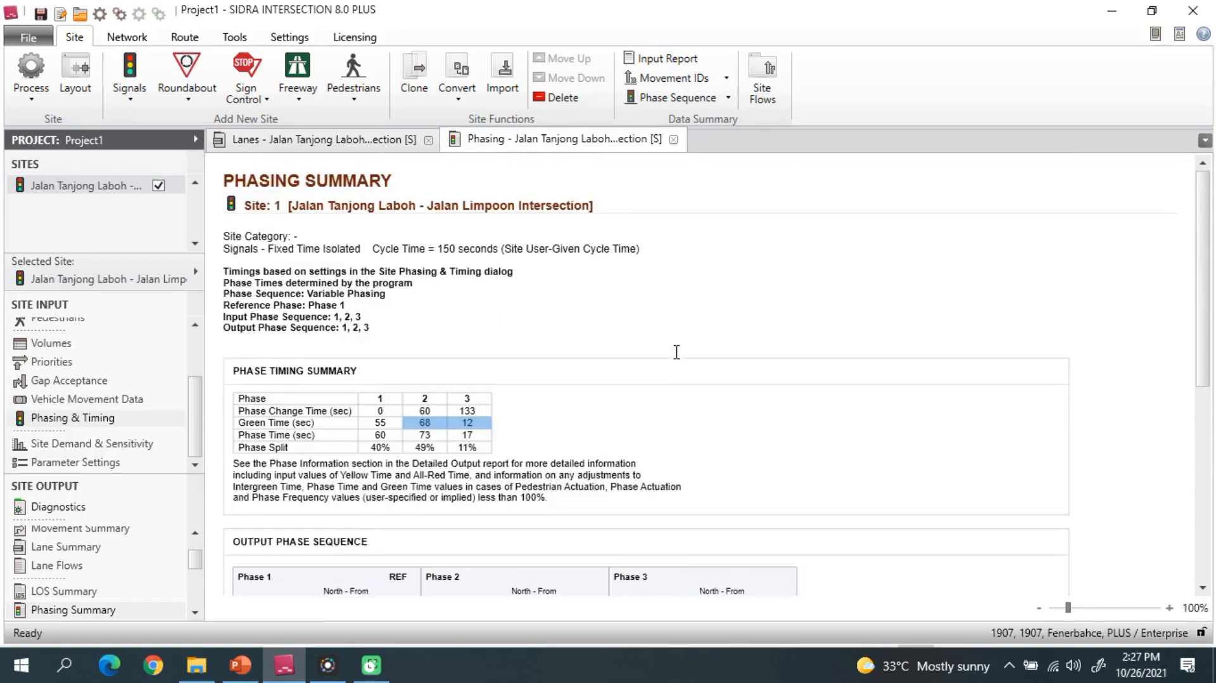
Examine the output phase sequence in the Phasing Summary report and review the degree of saturation values in the Lane Summary
{"action": "scroll", "coordinate": [677, 366], "scroll_direction": "down", "scroll_amount": 5}
{"action": "scroll", "coordinate": [678, 366], "scroll_direction": "up", "scroll_amount": 3}
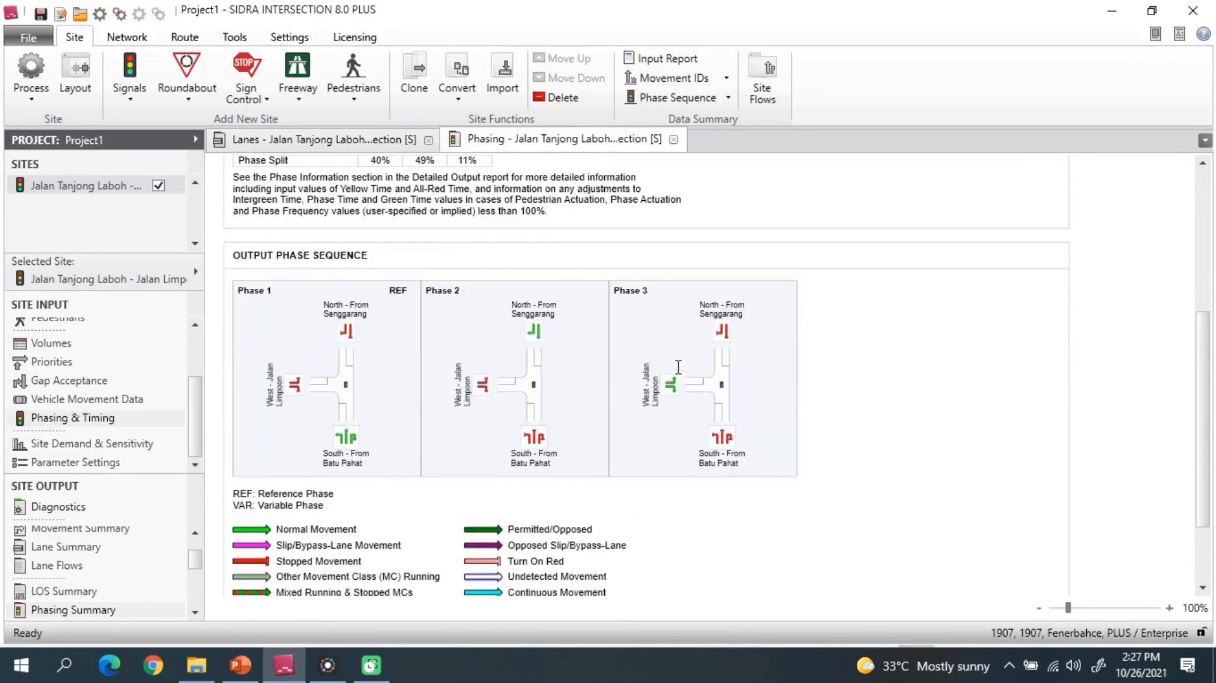
{"action": "left_click", "coordinate": [367, 139]}
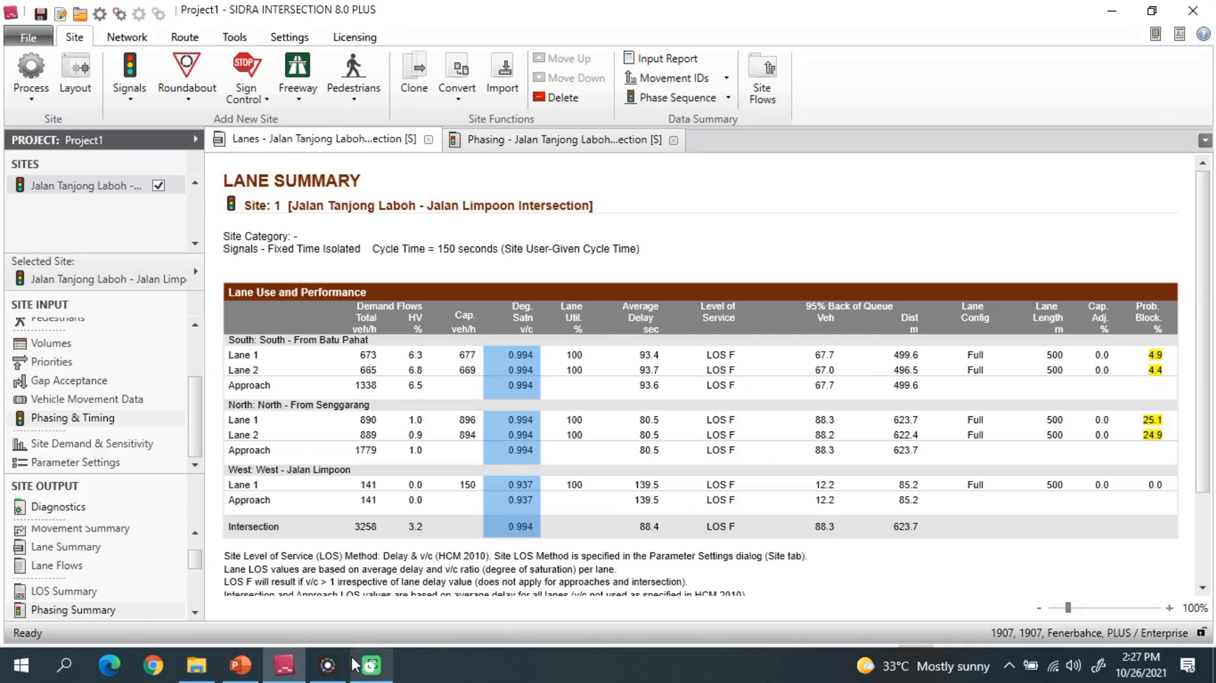
Switch to the PowerPoint presentation and review the slide on step 2, the proposed additional lane
{"action": "left_click", "coordinate": [240, 665]}
{"action": "left_click", "coordinate": [1128, 445]}
{"action": "scroll", "coordinate": [1130, 450], "scroll_direction": "down", "scroll_amount": 1}
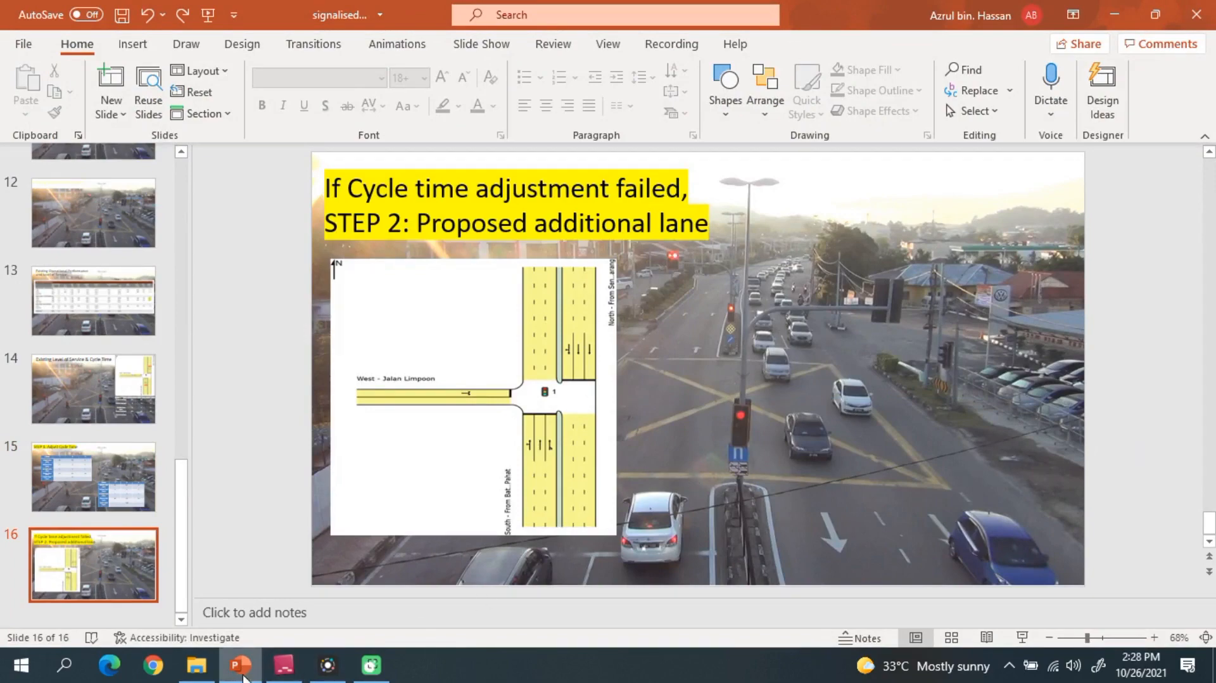
Return to SIDRA INTERSECTION and close the Phasing Summary and Lane Summary reports
{"action": "left_click", "coordinate": [286, 668]}
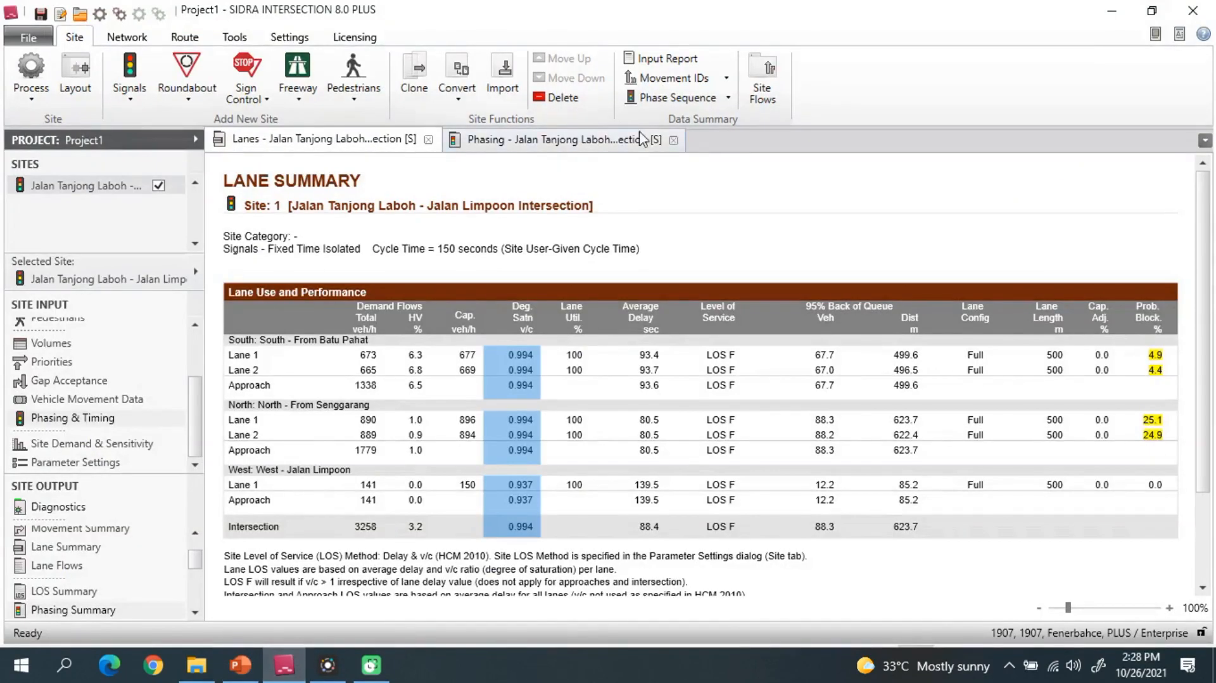
{"action": "left_click", "coordinate": [674, 140]}
{"action": "left_click", "coordinate": [428, 139]}
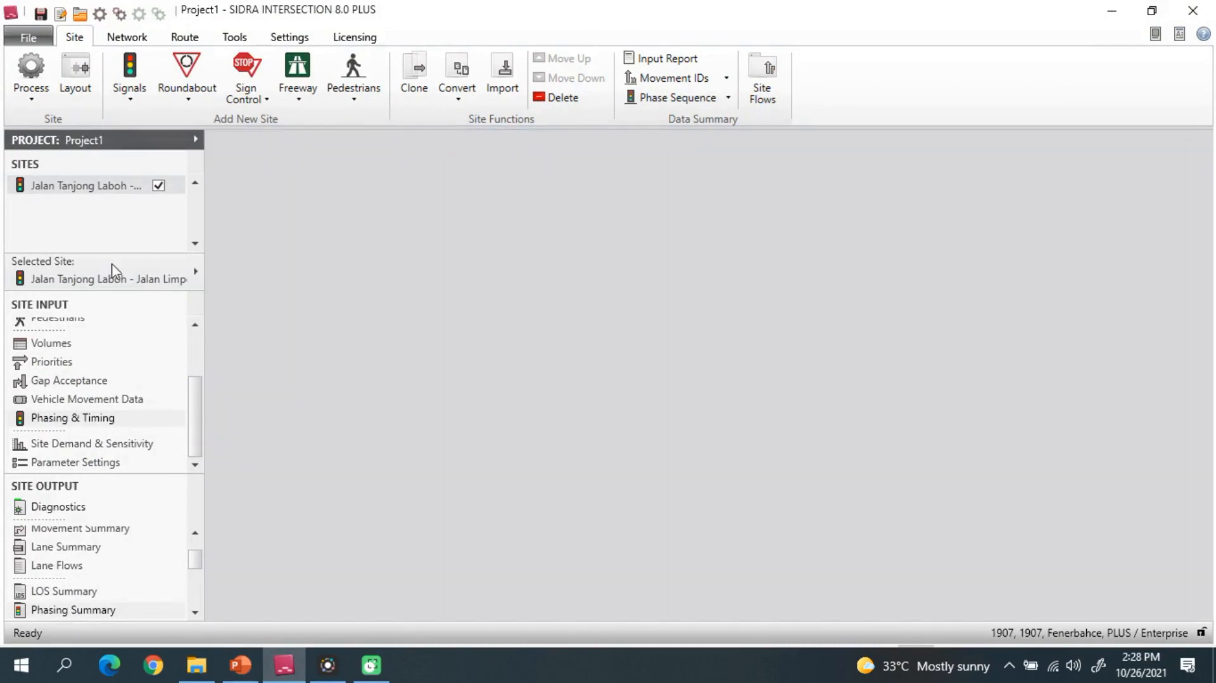
Open the layout of the Jalan Tanjong Laboh site, examine the lanes on the north and south approaches, and close it
{"action": "double_click", "coordinate": [122, 190]}
{"action": "scroll", "coordinate": [720, 352], "scroll_direction": "down", "scroll_amount": 3}
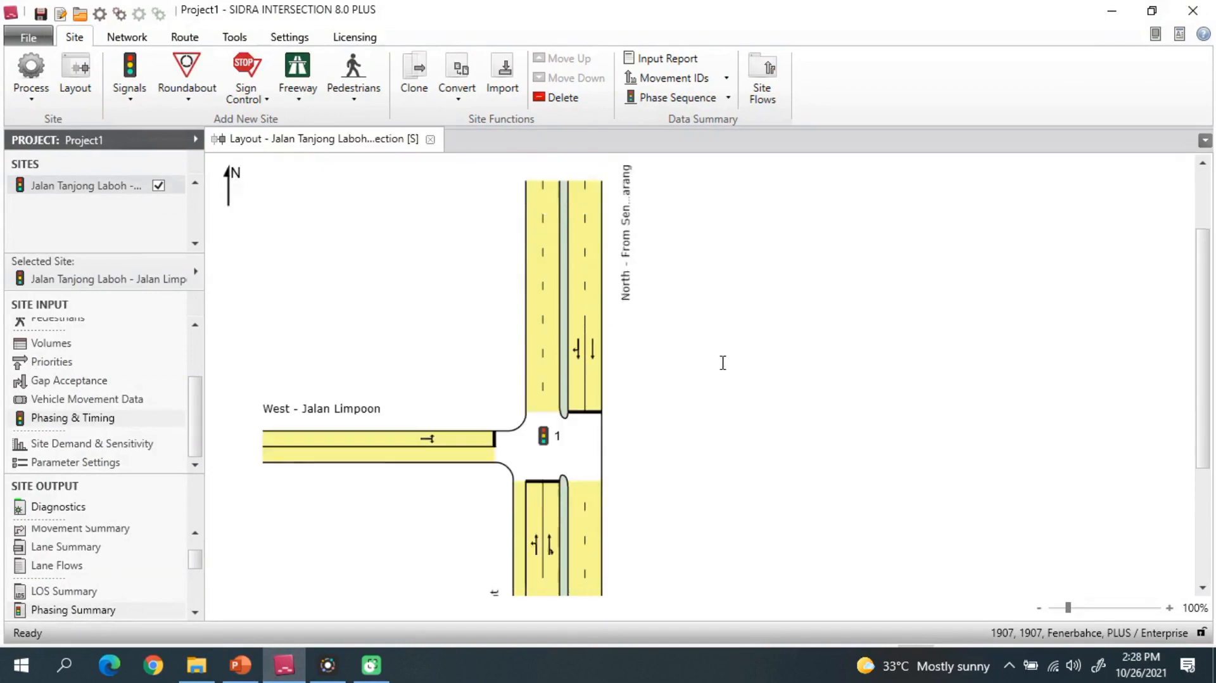
{"action": "scroll", "coordinate": [605, 292], "scroll_direction": "up", "scroll_amount": 2}
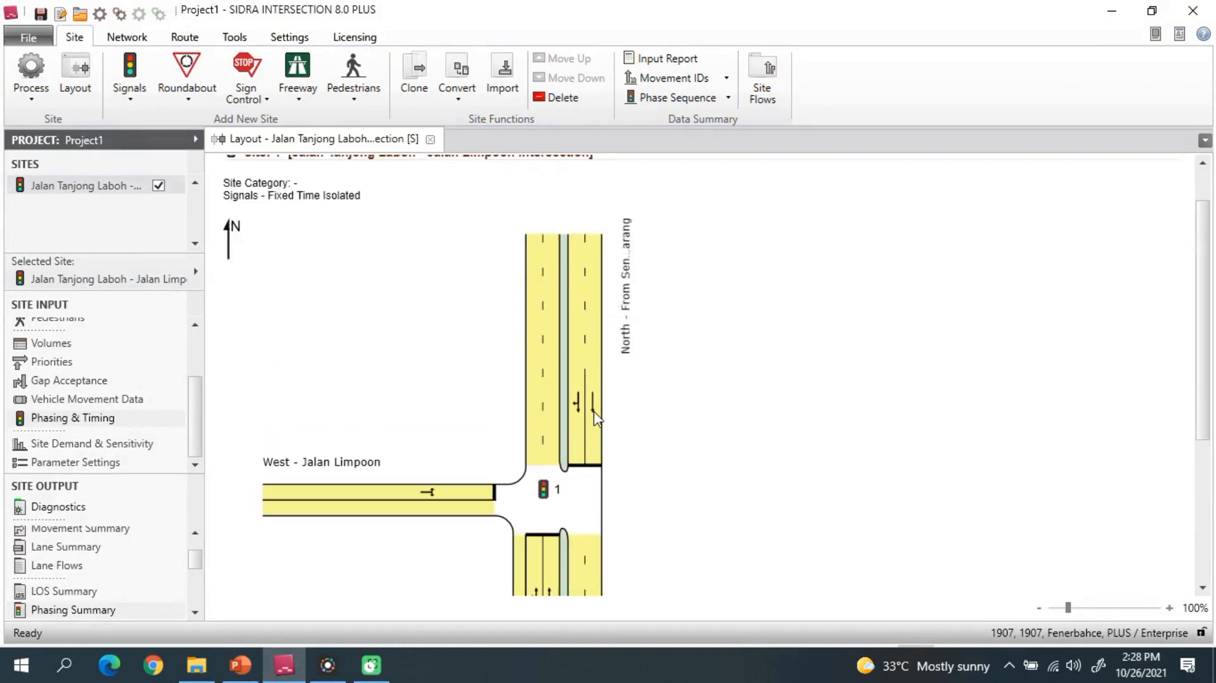
{"action": "scroll", "coordinate": [600, 422], "scroll_direction": "down", "scroll_amount": 3}
{"action": "scroll", "coordinate": [551, 524], "scroll_direction": "down", "scroll_amount": 1}
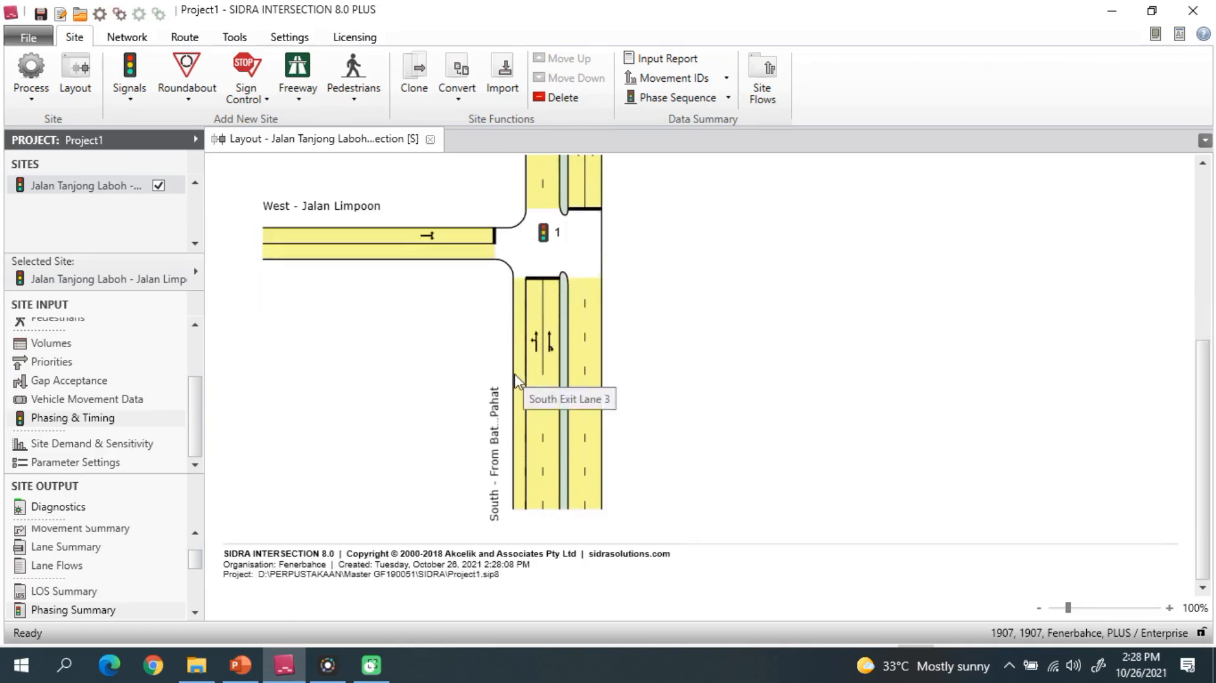
{"action": "scroll", "coordinate": [644, 280], "scroll_direction": "up", "scroll_amount": 2}
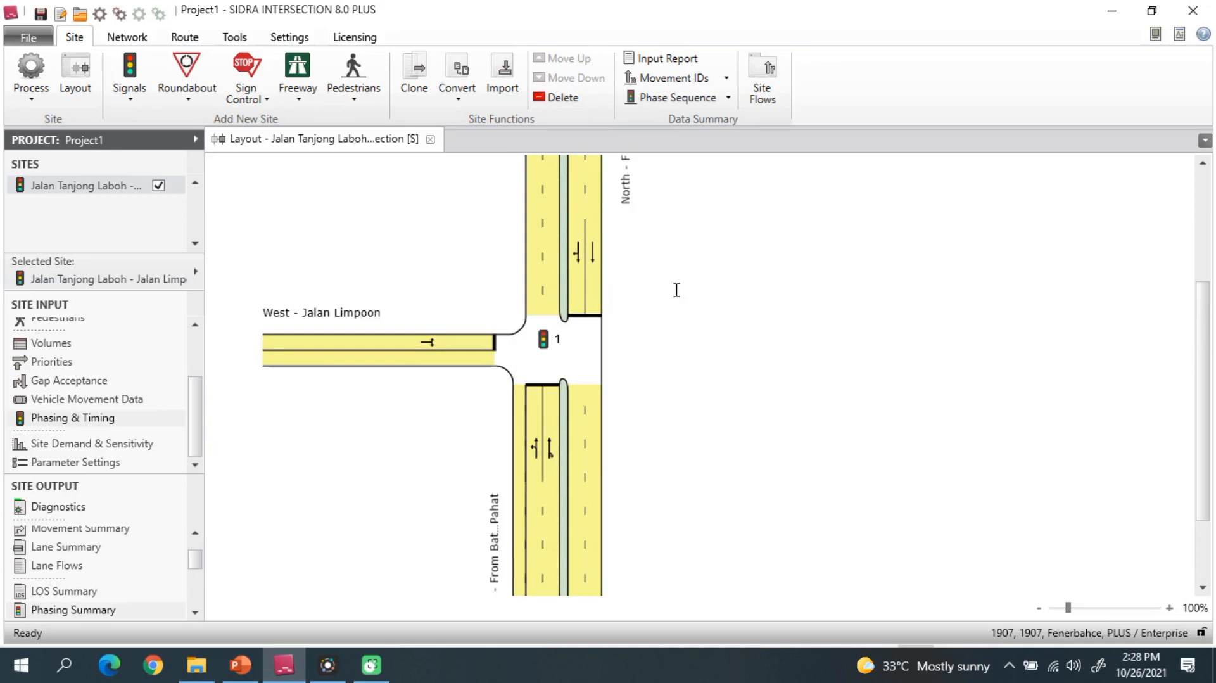
{"action": "scroll", "coordinate": [670, 291], "scroll_direction": "up", "scroll_amount": 1}
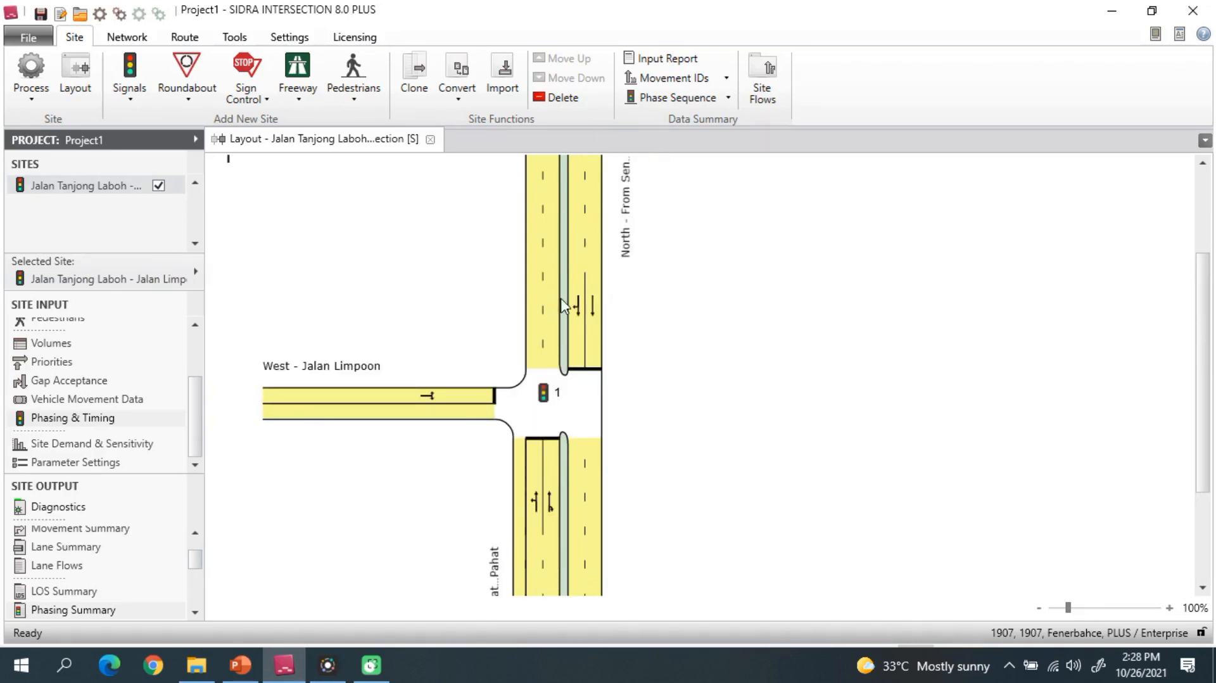
{"action": "left_click", "coordinate": [430, 139]}
Open the Lane Geometry settings and delete the contraflow Exit Lane 3 from the south leg, From Batu Pahat
{"action": "scroll", "coordinate": [127, 363], "scroll_direction": "up", "scroll_amount": 2}
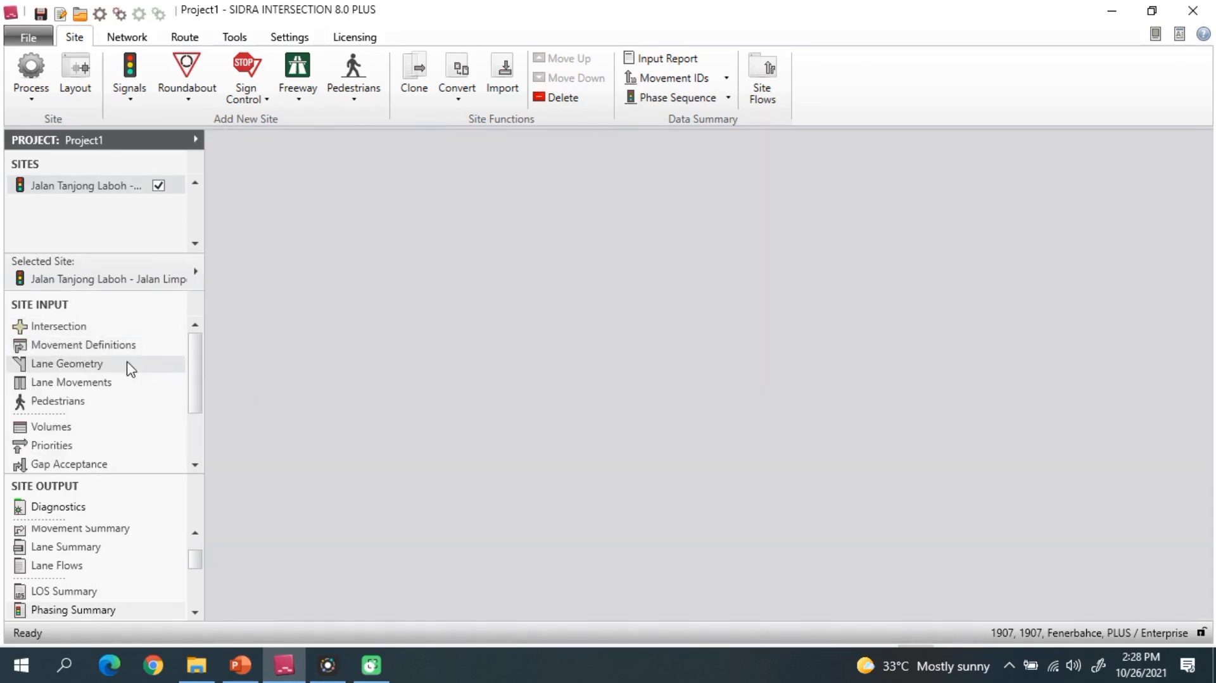
{"action": "left_click", "coordinate": [95, 365]}
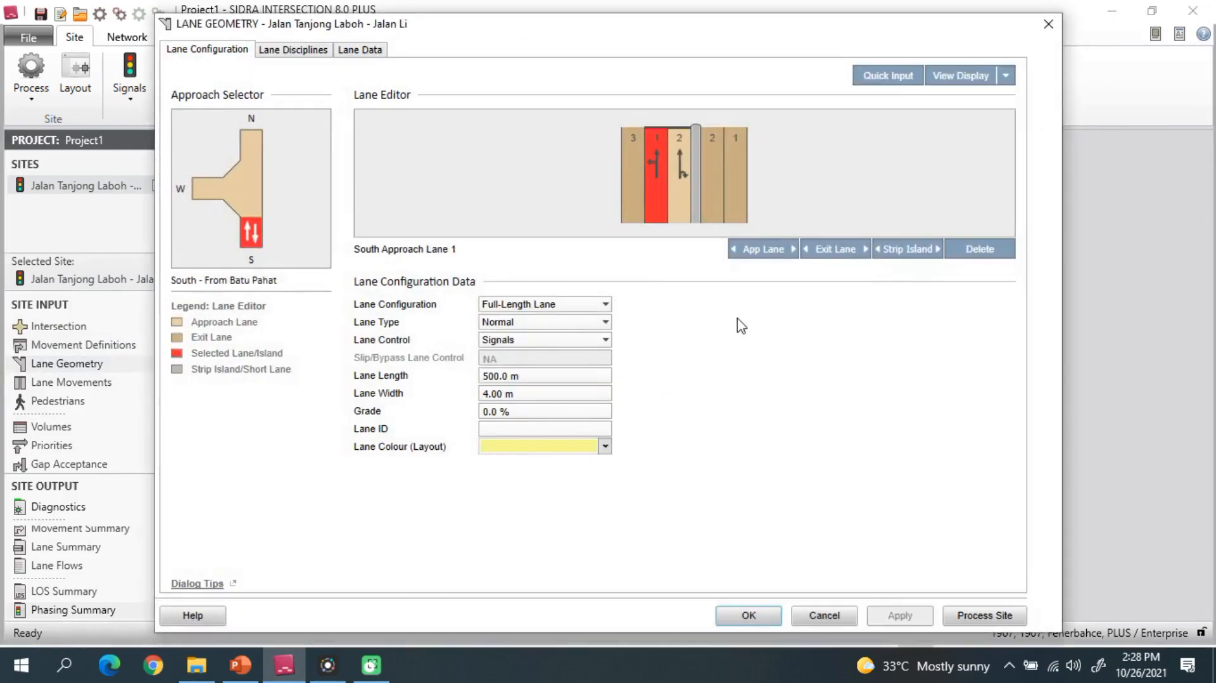
{"action": "left_click", "coordinate": [255, 239]}
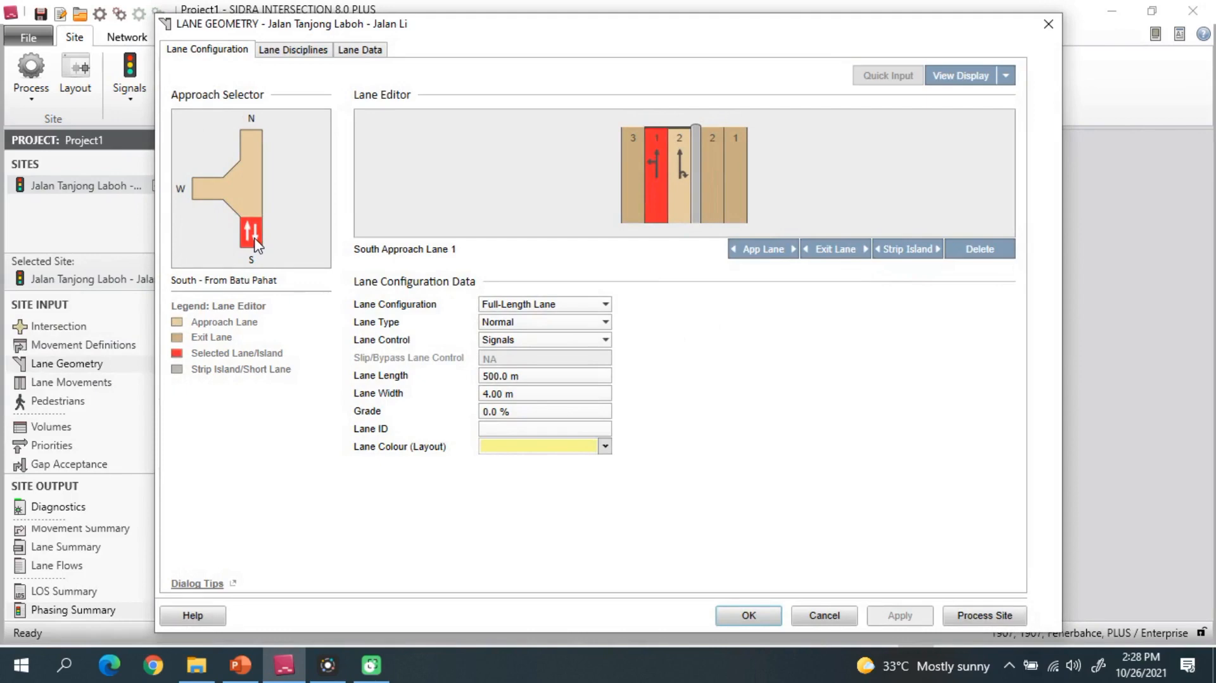
{"action": "left_click", "coordinate": [625, 196]}
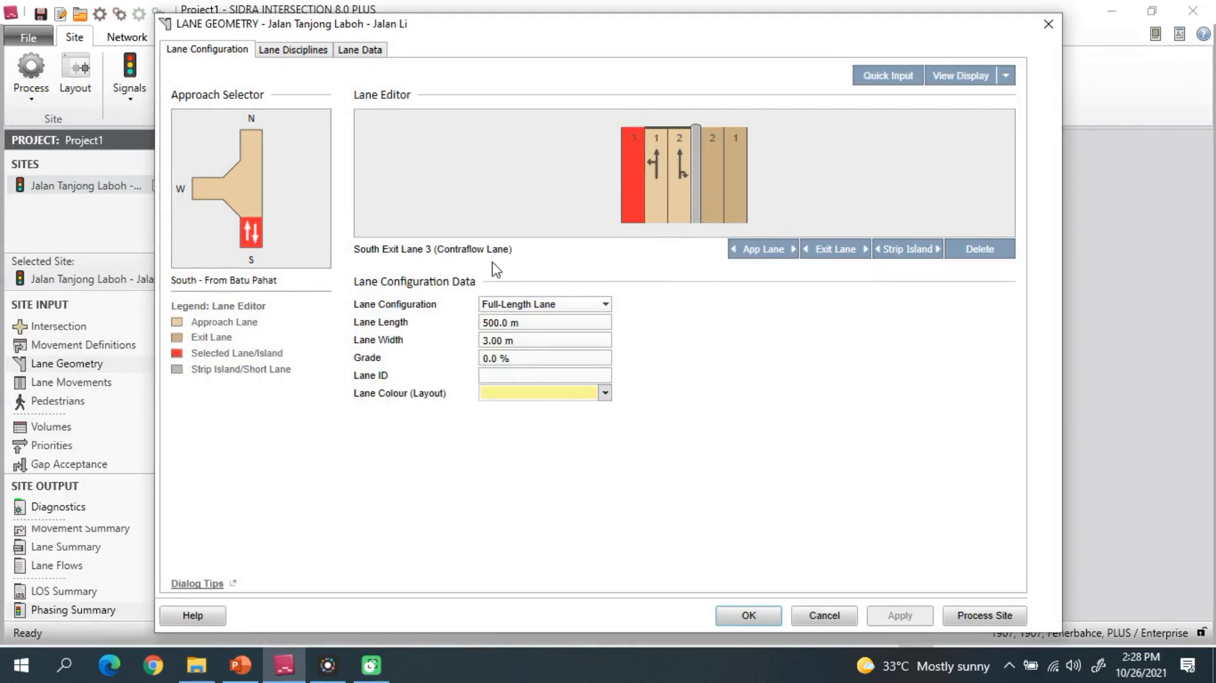
{"action": "left_click", "coordinate": [991, 254]}
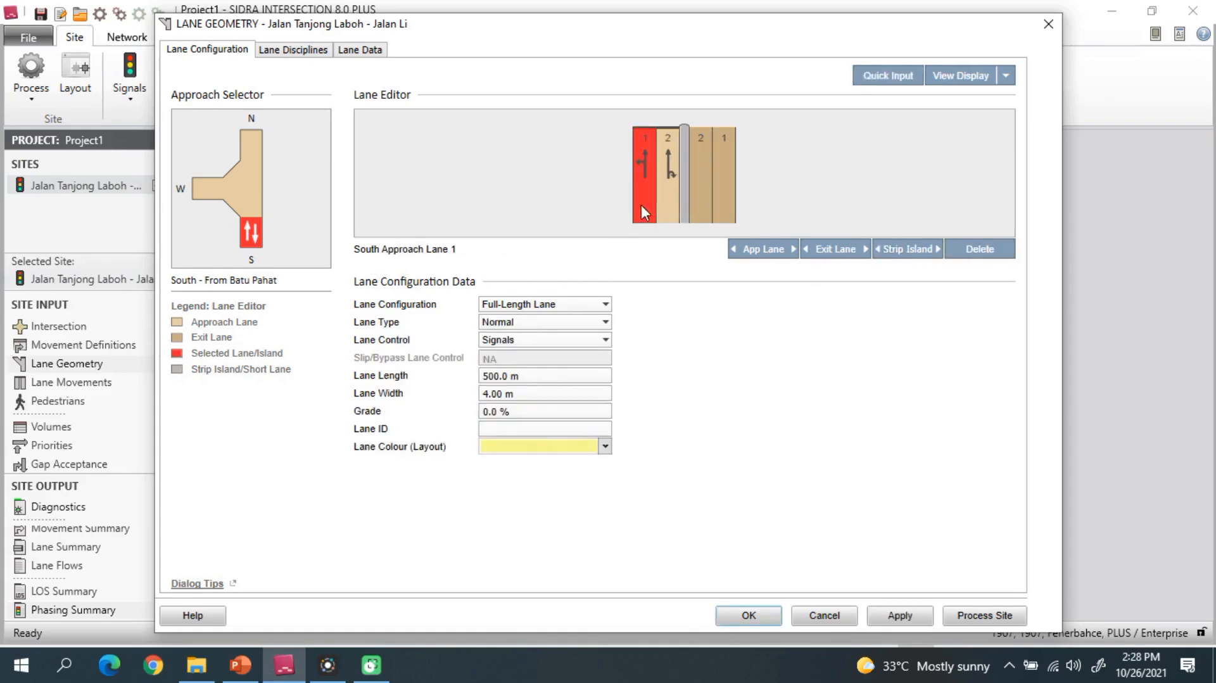
Add an approach lane on the outer side of South Approach Lane 1 and check the configuration of the south approach lanes
{"action": "left_click", "coordinate": [733, 249]}
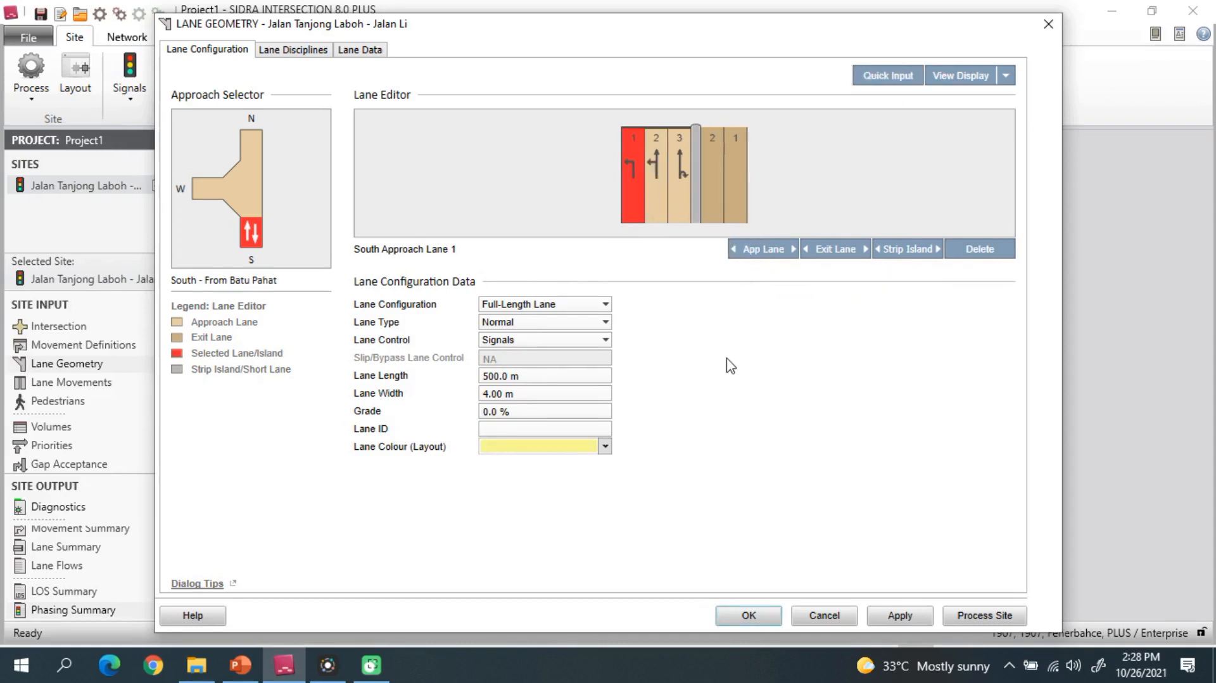
{"action": "left_click", "coordinate": [652, 194]}
{"action": "left_click", "coordinate": [633, 203]}
{"action": "left_click", "coordinate": [651, 203]}
{"action": "left_click", "coordinate": [680, 212]}
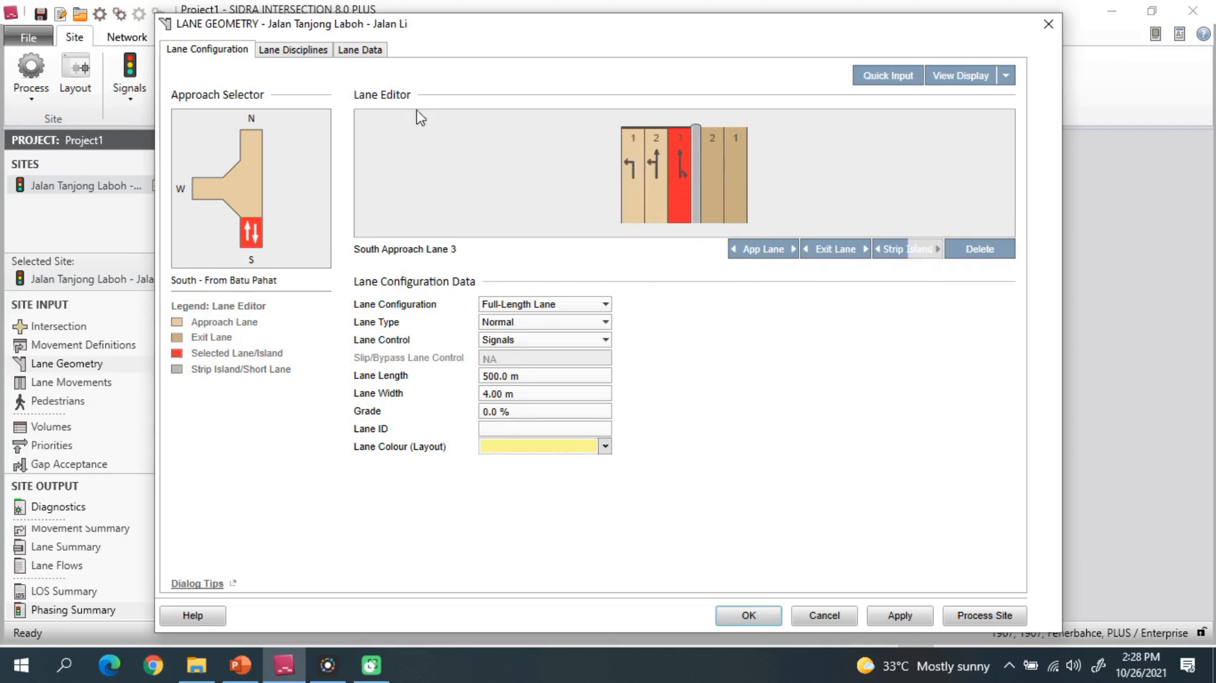
{"action": "left_click", "coordinate": [641, 187]}
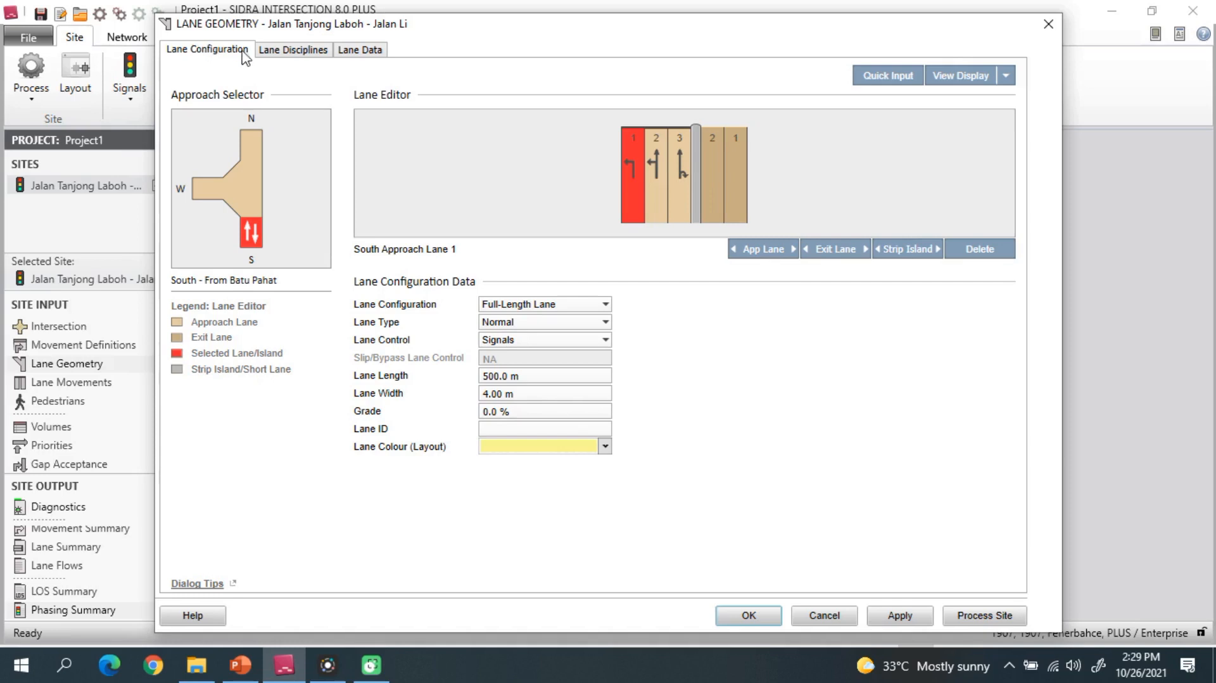
Review the lane disciplines and the lane data of South Approach Lane 1
{"action": "left_click", "coordinate": [275, 55]}
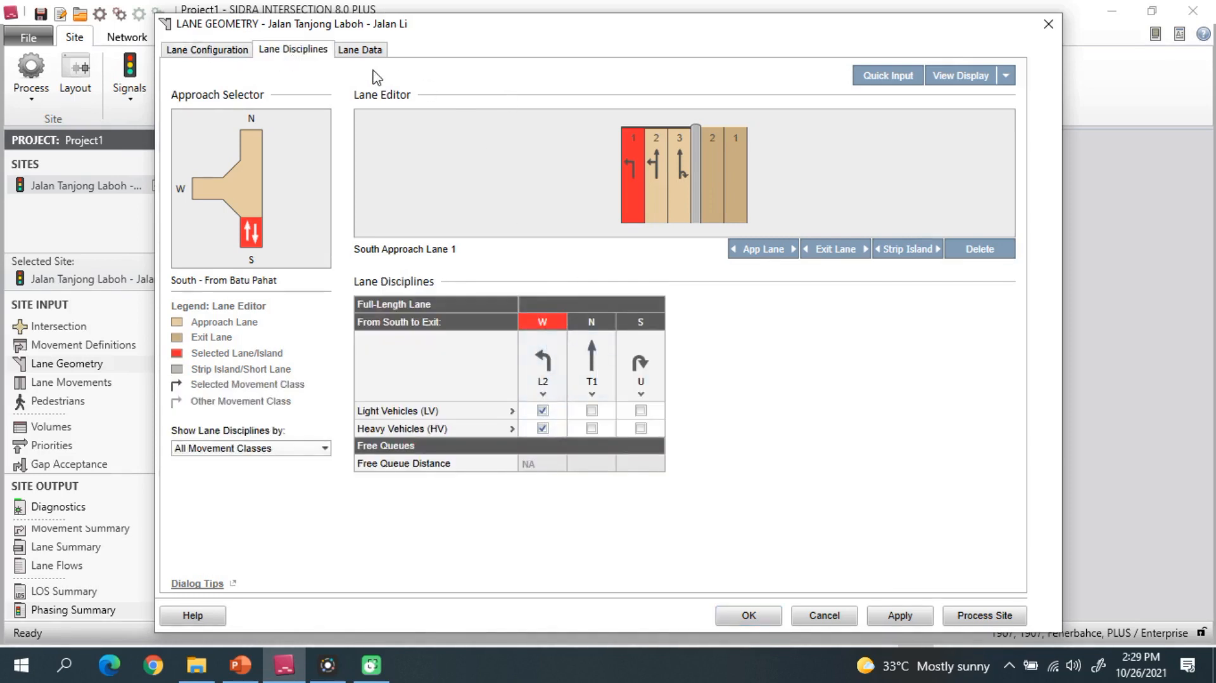
{"action": "left_click", "coordinate": [366, 50]}
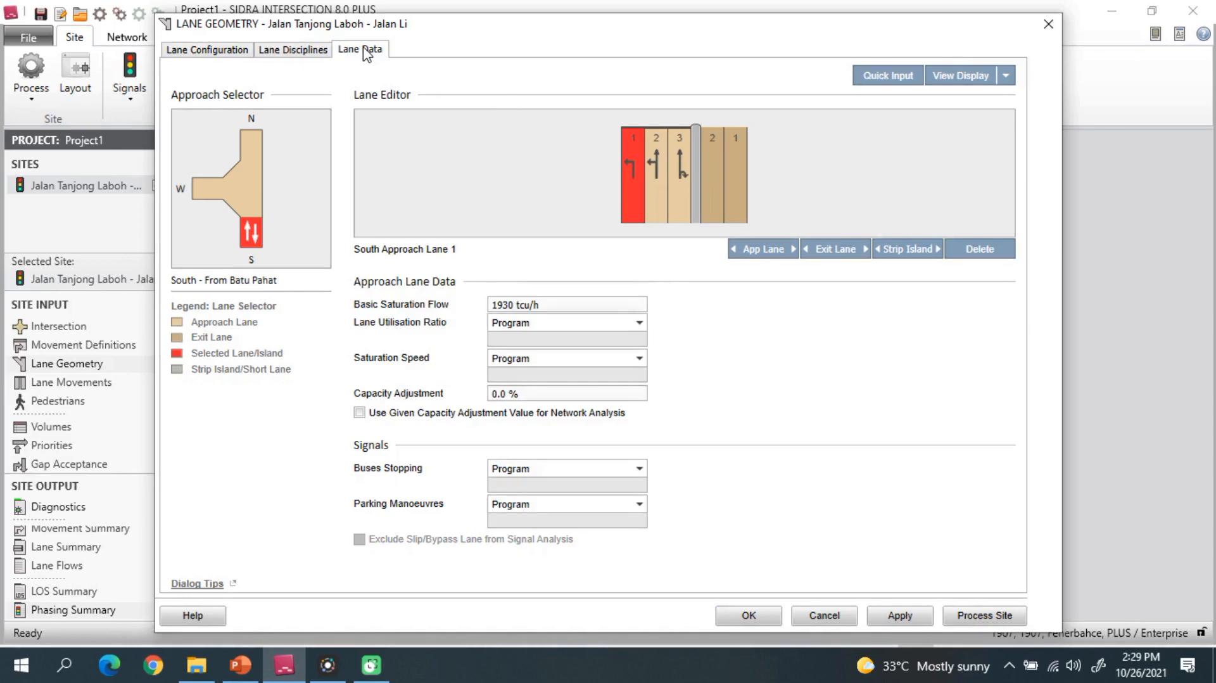
{"action": "left_click", "coordinate": [239, 50]}
Remove the L2 left turn to the west exit from South Approach Lane 2 for both light and heavy vehicles
{"action": "left_click", "coordinate": [653, 193]}
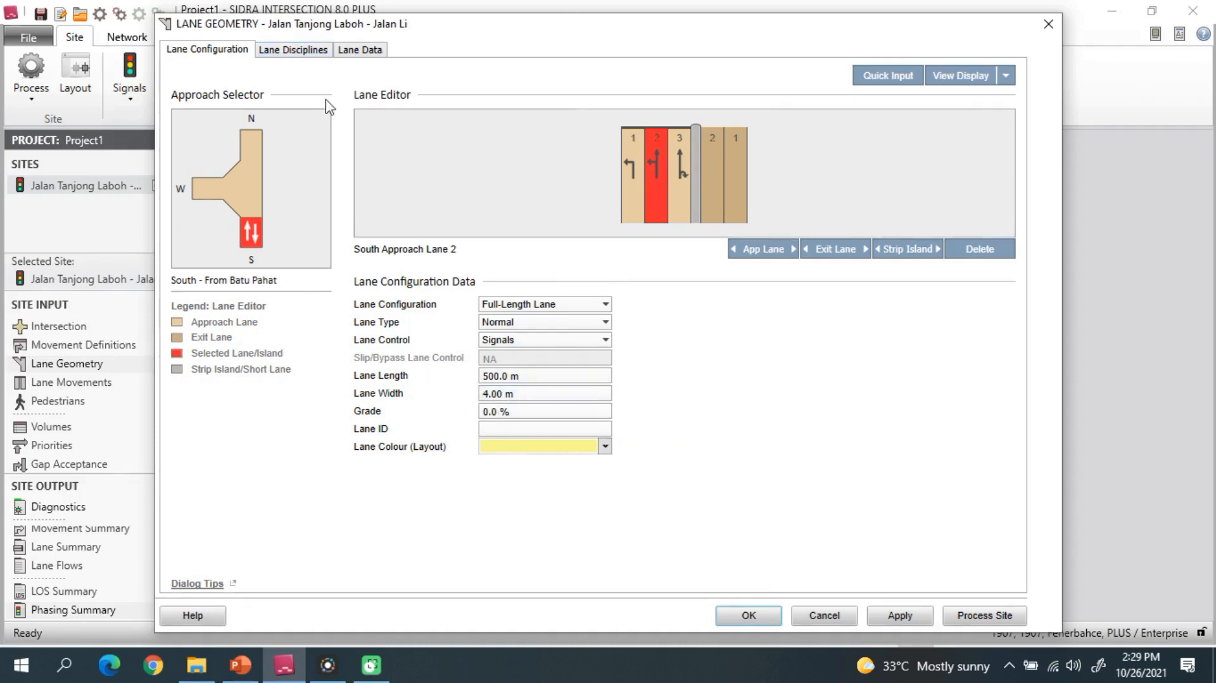
{"action": "left_click", "coordinate": [300, 53]}
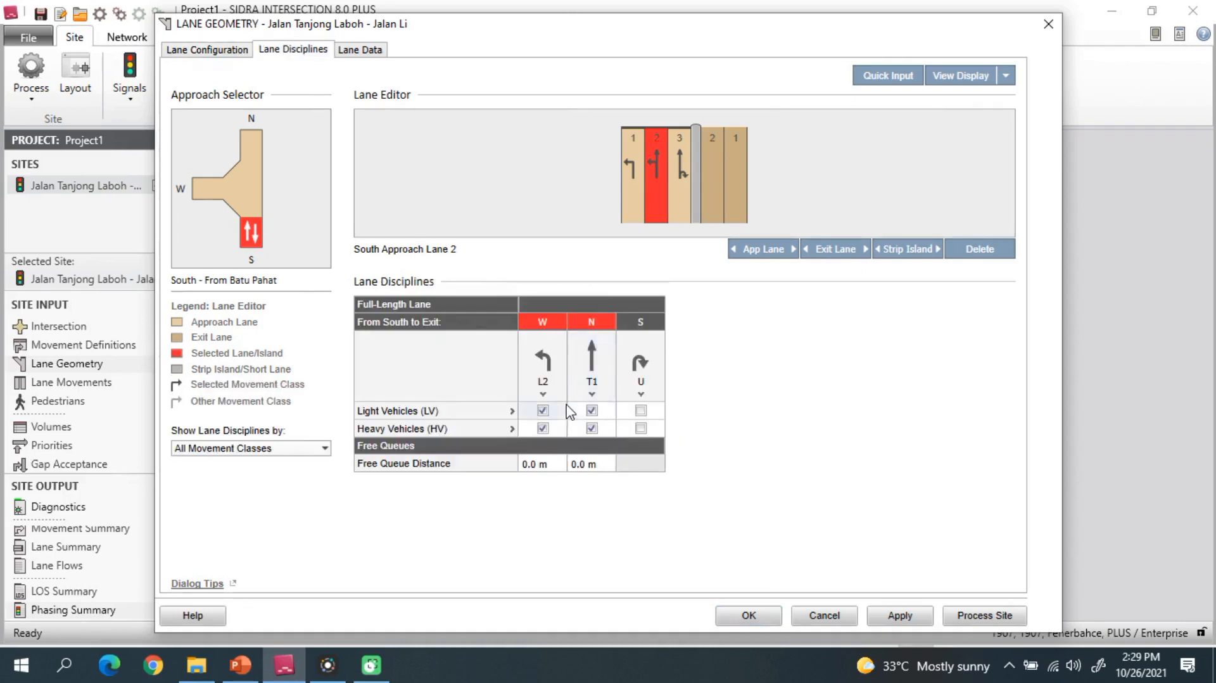
{"action": "left_click", "coordinate": [543, 410]}
{"action": "left_click", "coordinate": [543, 429]}
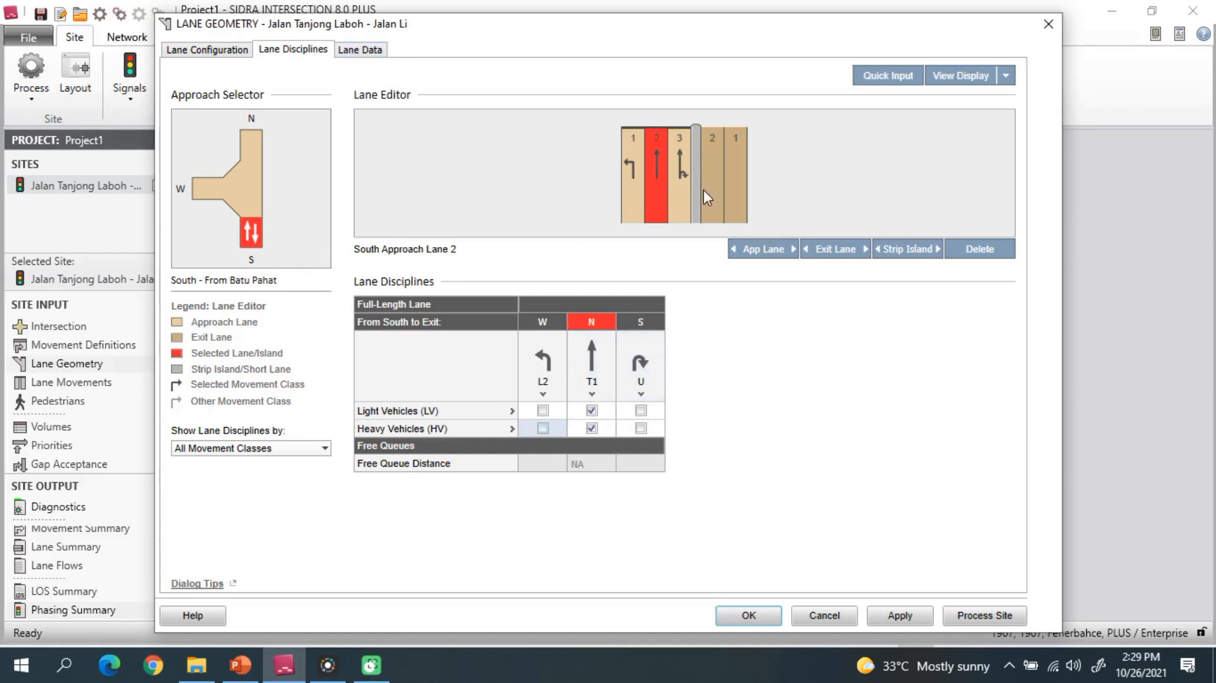
Check the configuration and lane disciplines of South Approach Lane 3, including the through and U-turn movements
{"action": "left_click", "coordinate": [680, 197]}
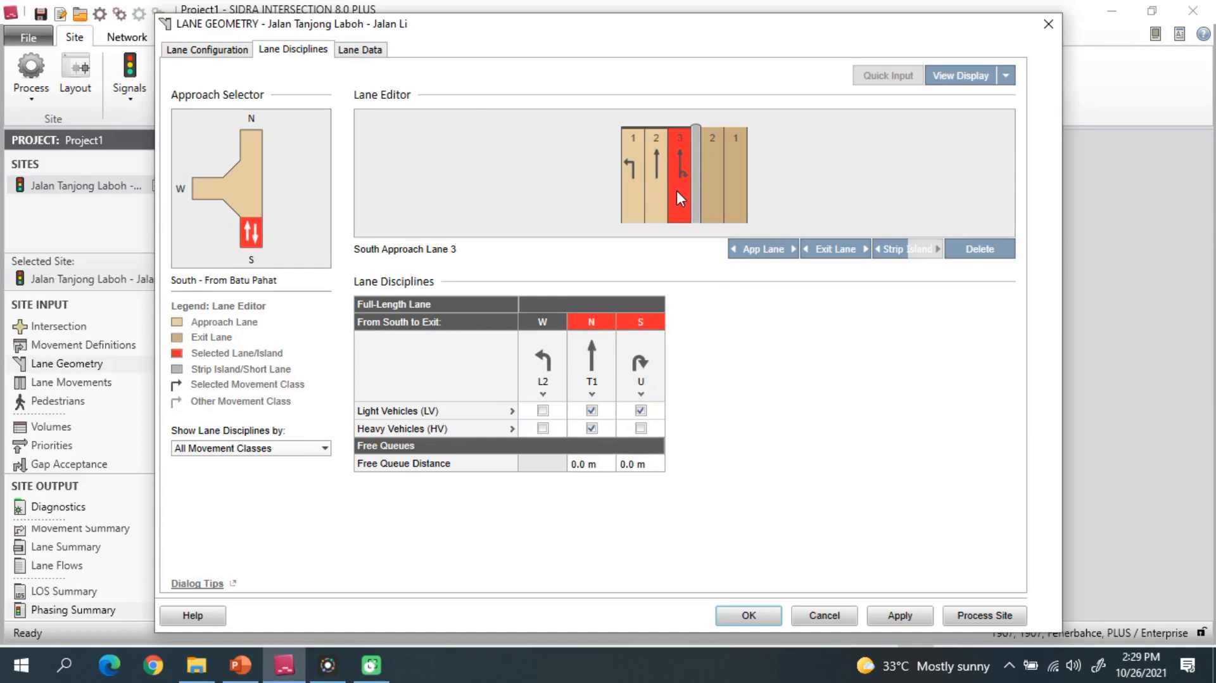
{"action": "left_click", "coordinate": [231, 52]}
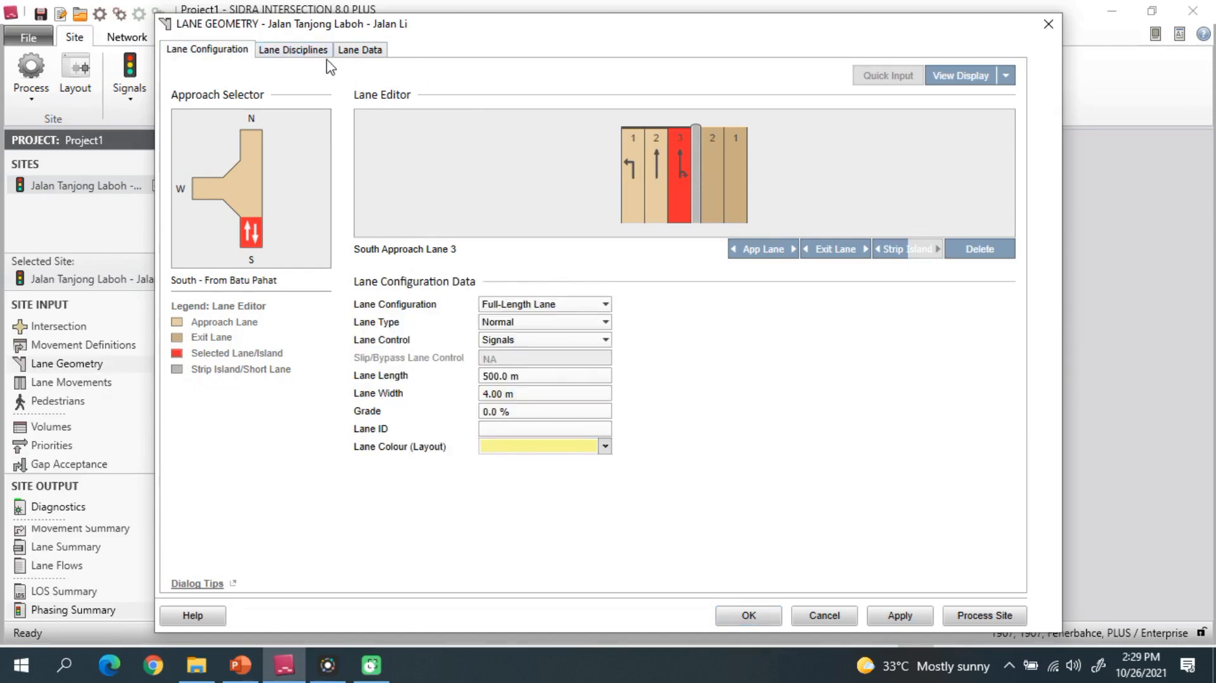
{"action": "left_click", "coordinate": [300, 52]}
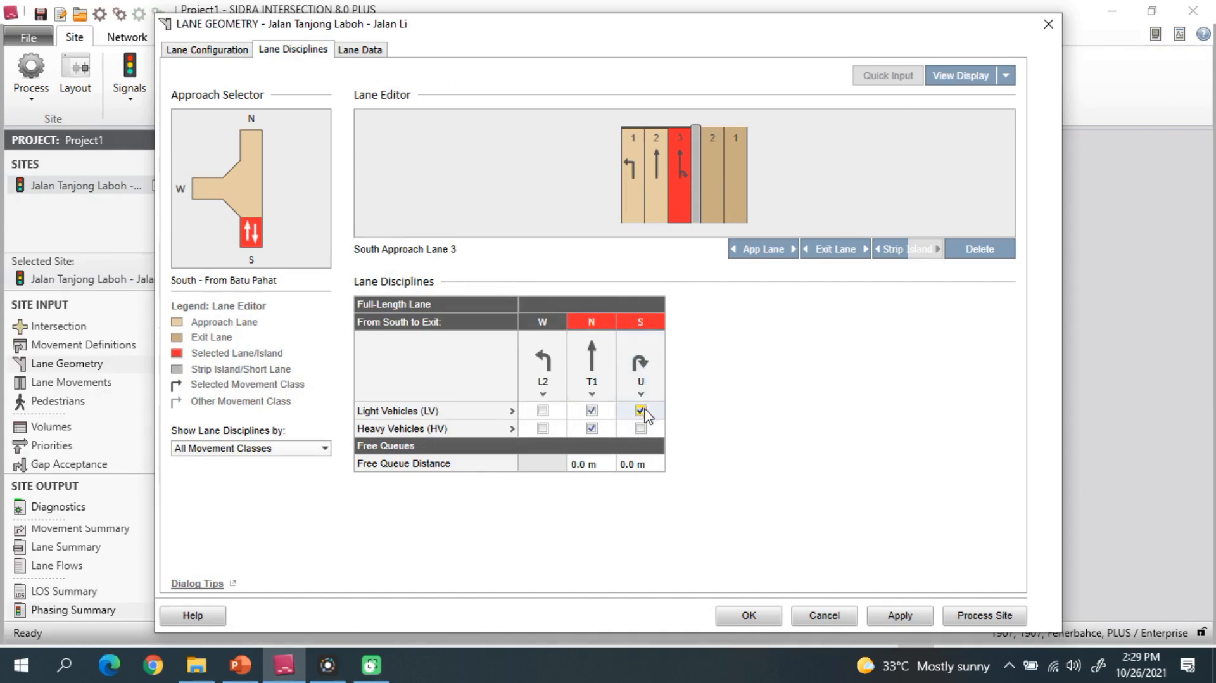
{"action": "left_click", "coordinate": [360, 50]}
{"action": "left_click", "coordinate": [320, 52]}
Add a third exit lane on the outer side of the south leg and check the configuration of its exit lanes
{"action": "left_click", "coordinate": [714, 193]}
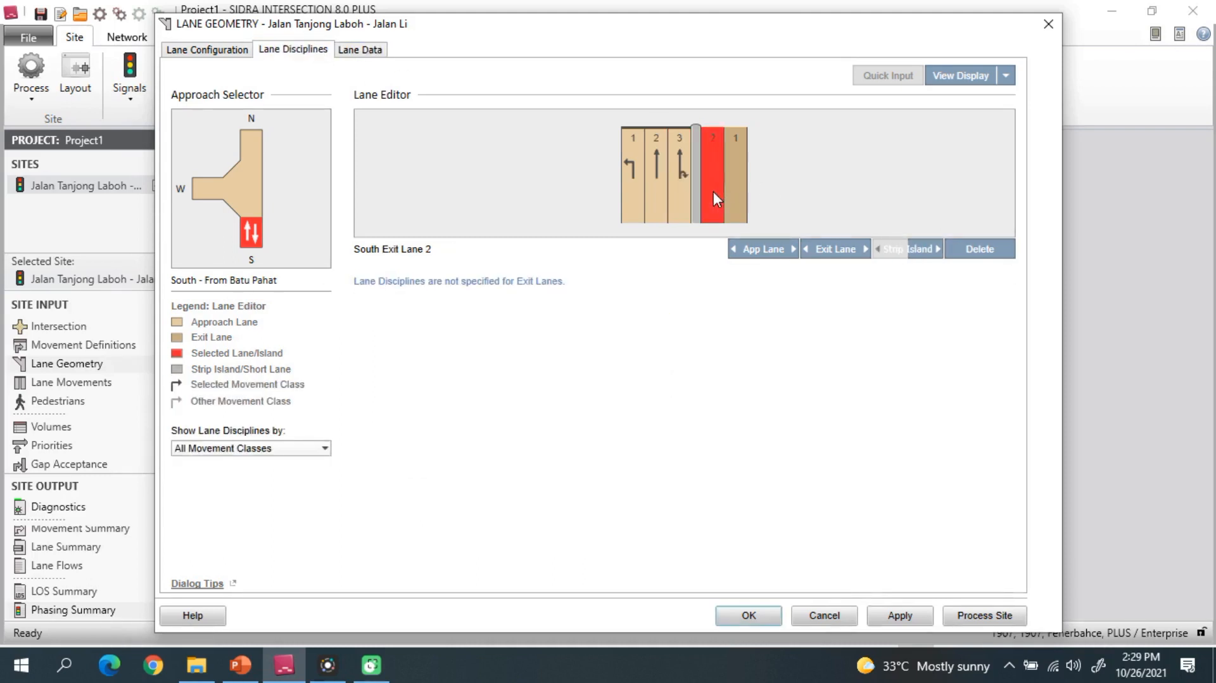
{"action": "left_click", "coordinate": [741, 195]}
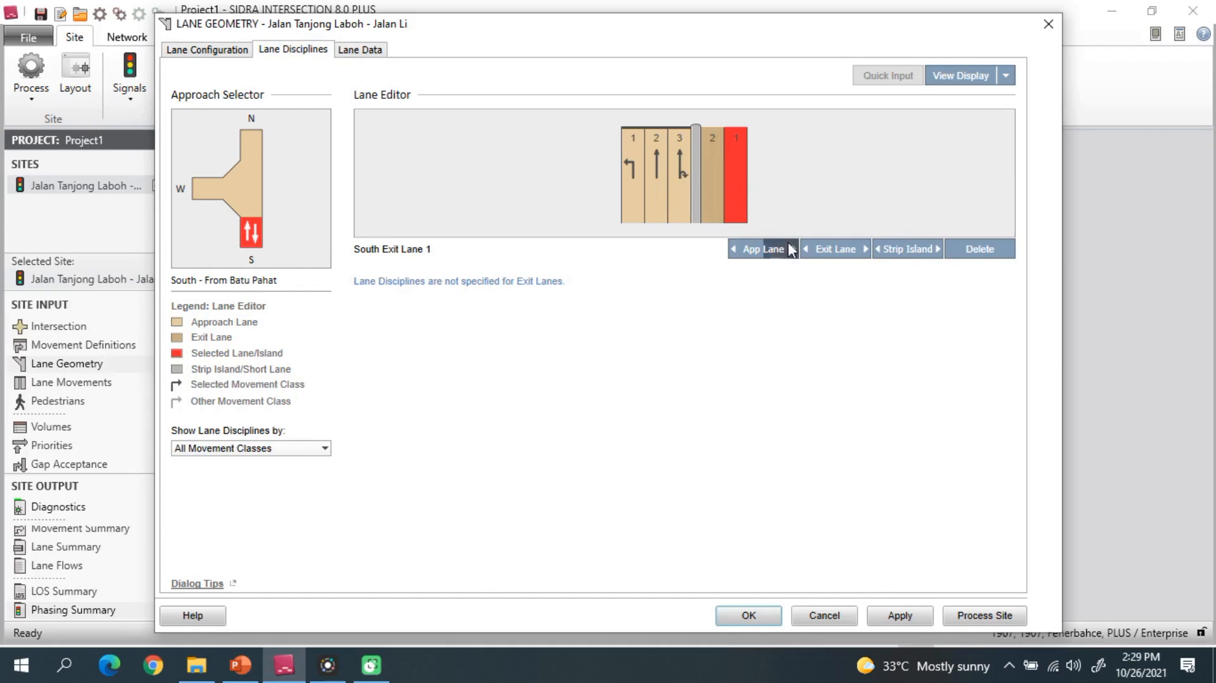
{"action": "left_click", "coordinate": [866, 249]}
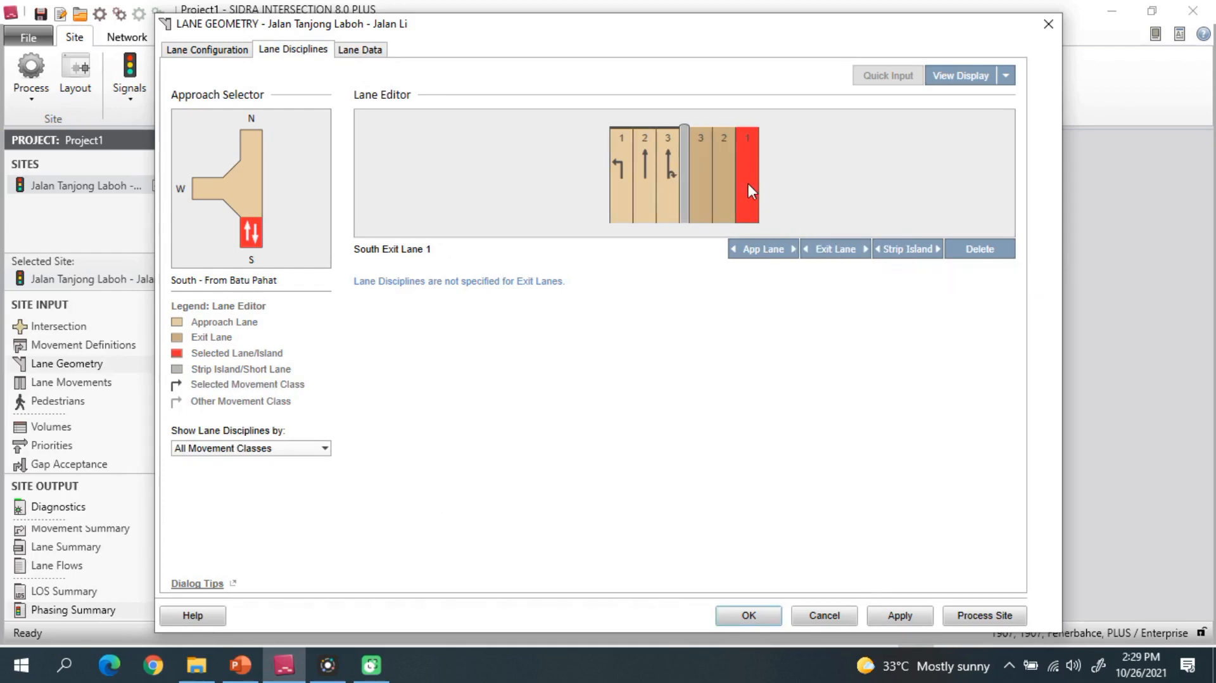
{"action": "left_click", "coordinate": [243, 50]}
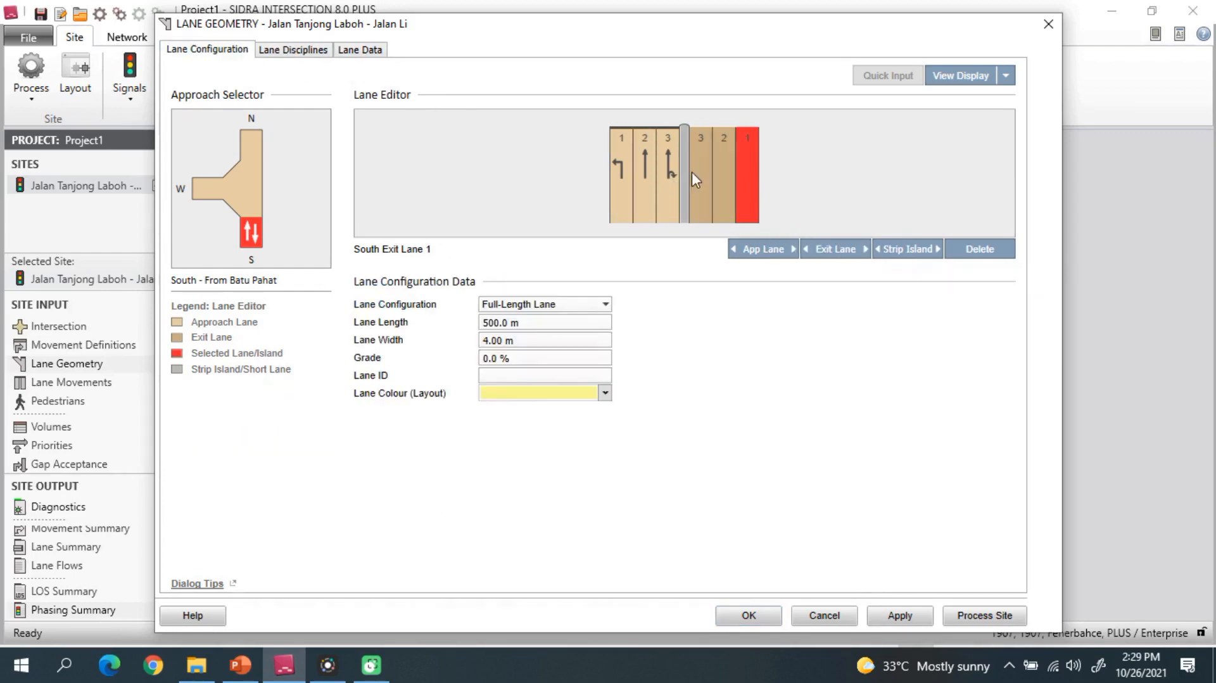
{"action": "left_click", "coordinate": [725, 212]}
{"action": "left_click", "coordinate": [703, 214]}
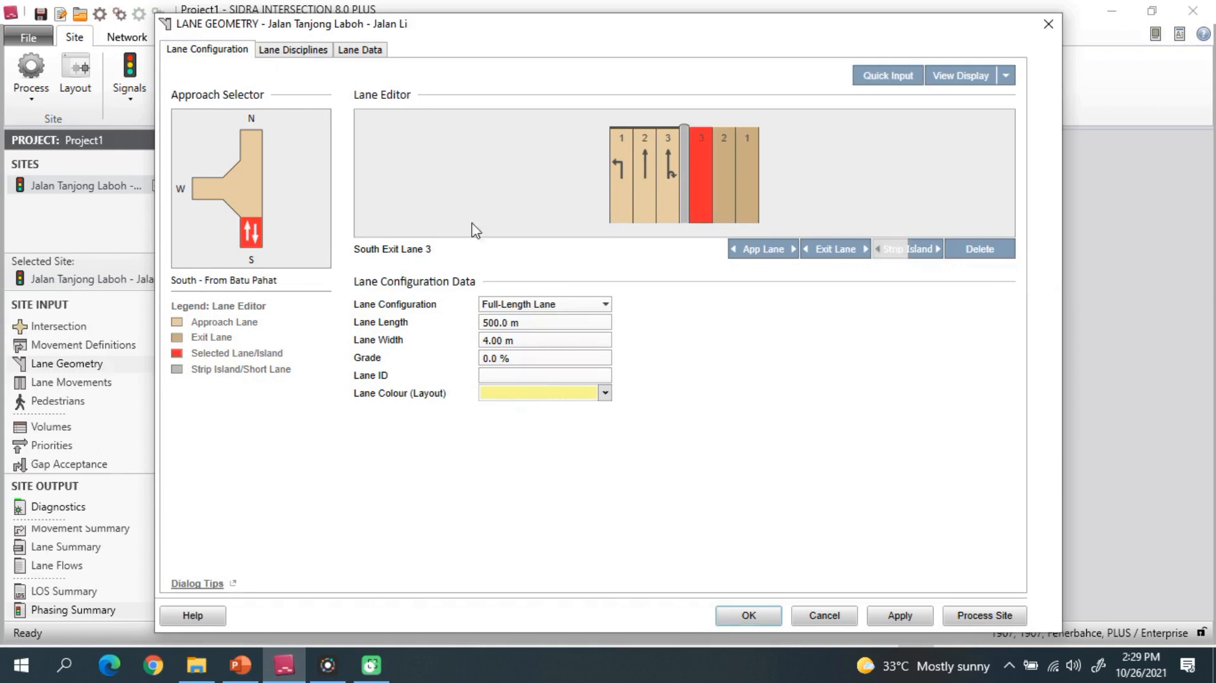
{"action": "left_click", "coordinate": [248, 238]}
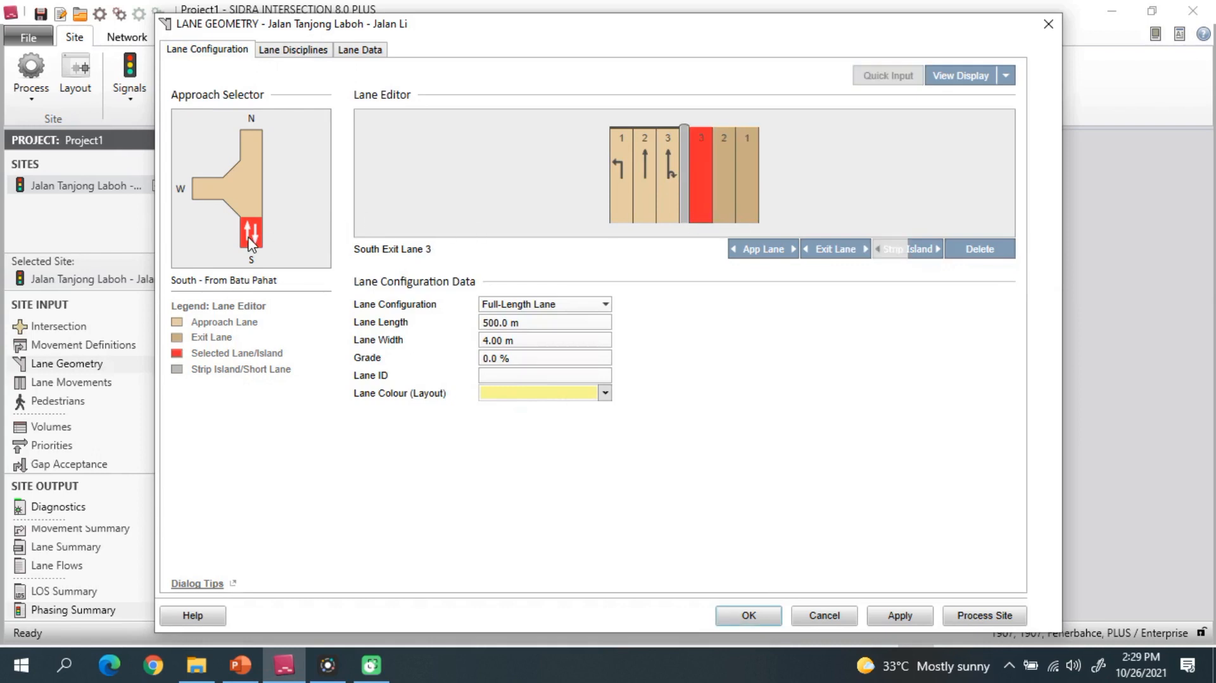
Add an approach lane on the outer side of the north approach, From Senggarang, and display its lane disciplines
{"action": "left_click", "coordinate": [257, 146]}
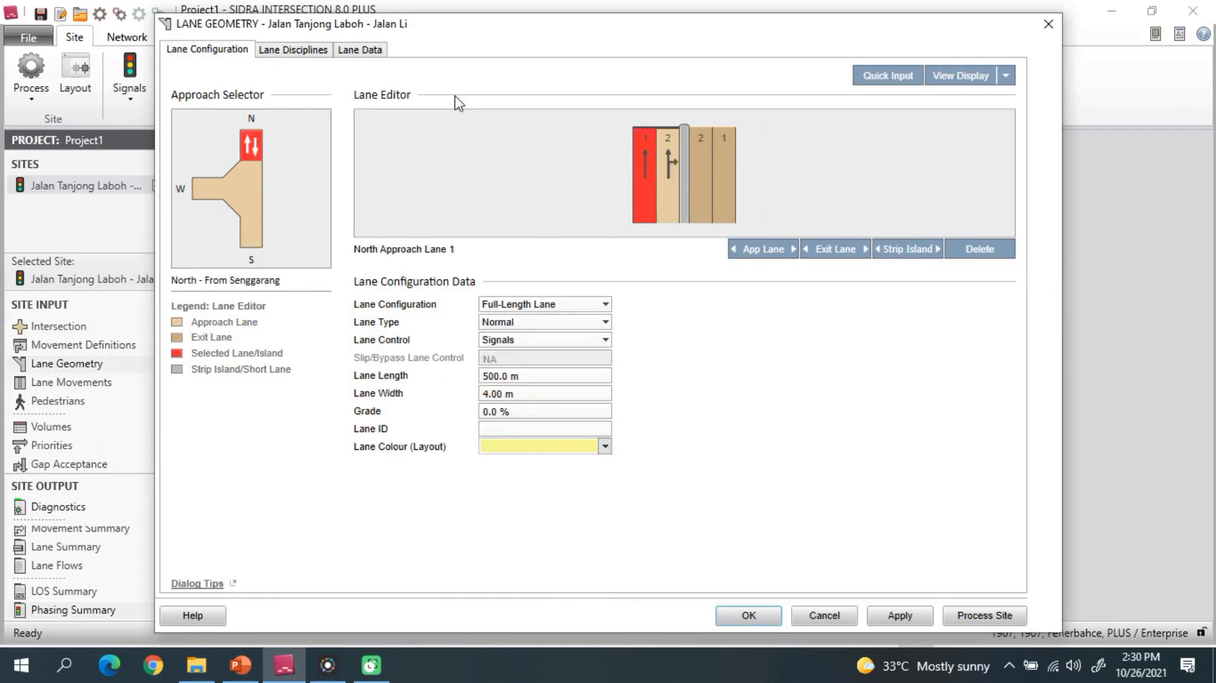
{"action": "left_click", "coordinate": [735, 249]}
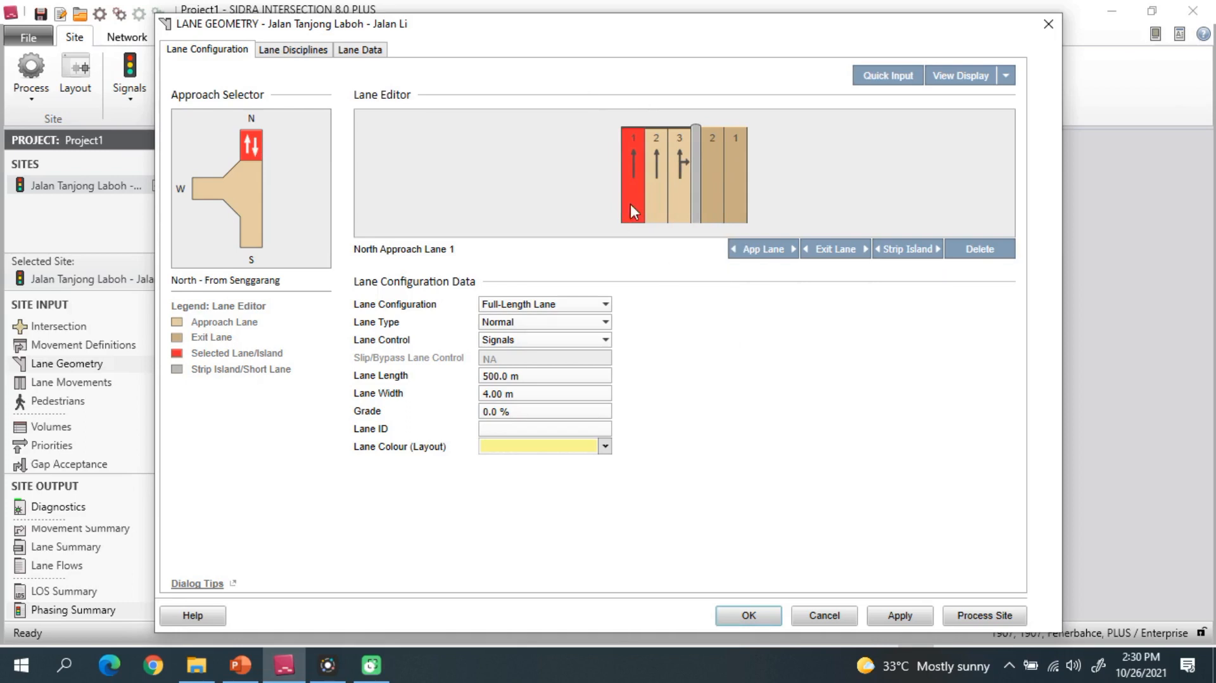
{"action": "left_click", "coordinate": [287, 52]}
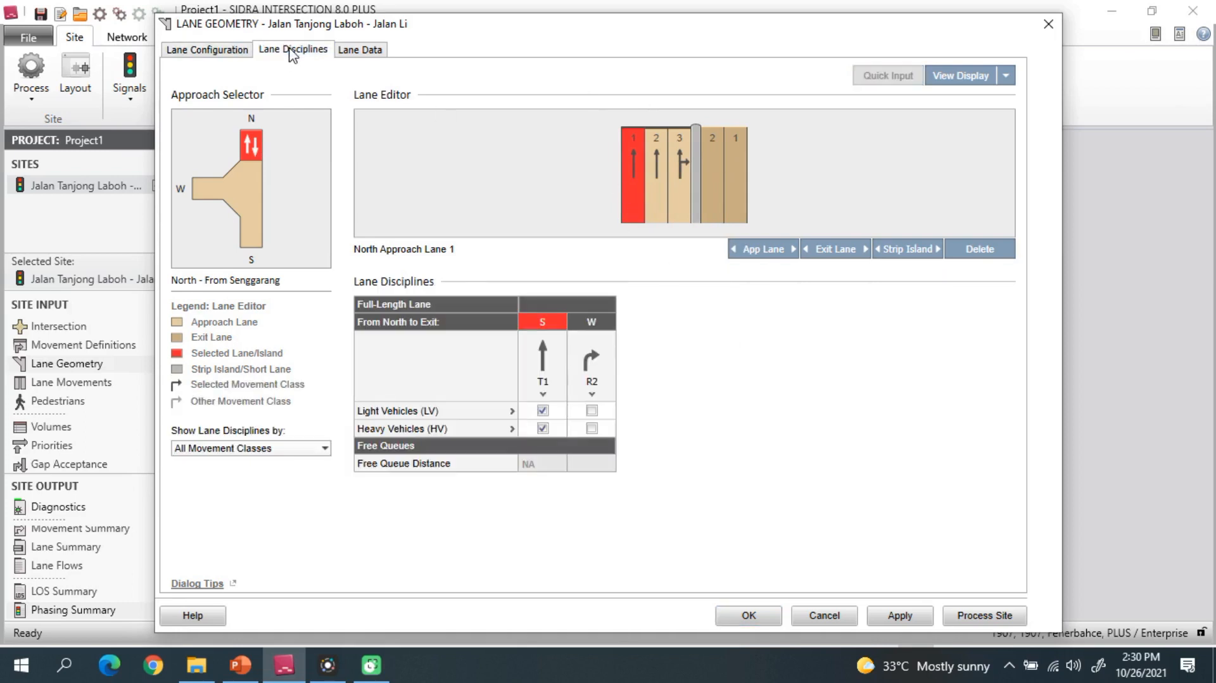
Check the lane configuration and lane disciplines of North Approach Lanes 1, 2 and 3
{"action": "left_click", "coordinate": [213, 52]}
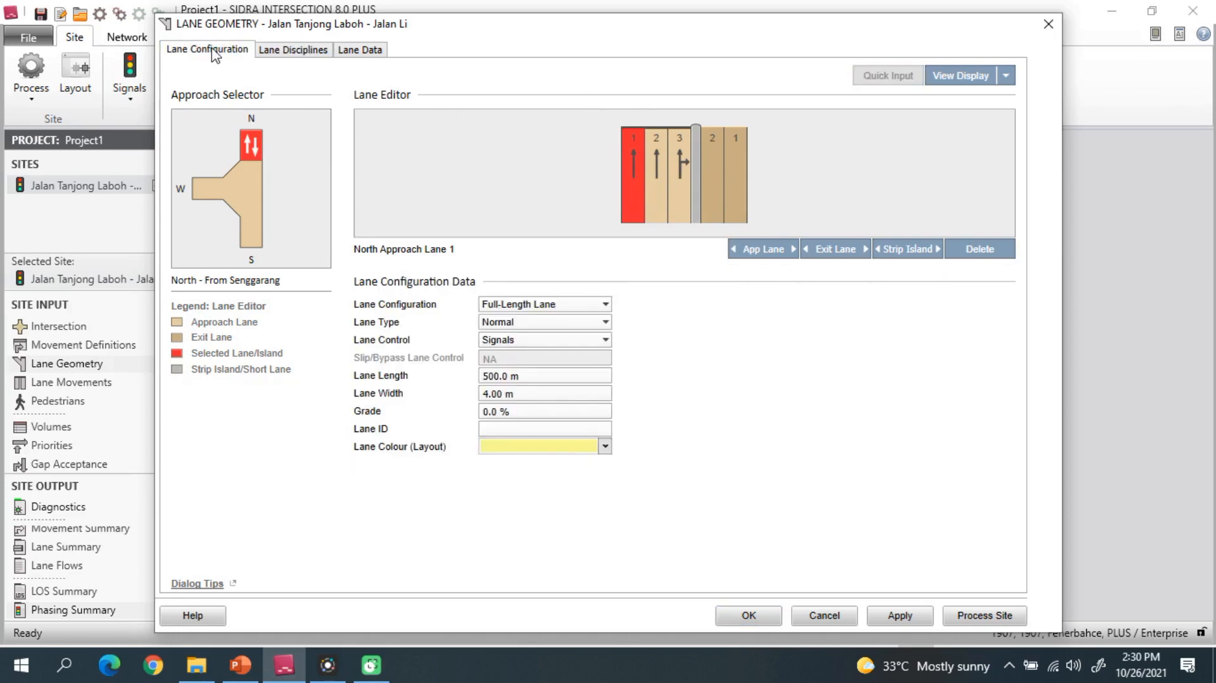
{"action": "left_click", "coordinate": [277, 52]}
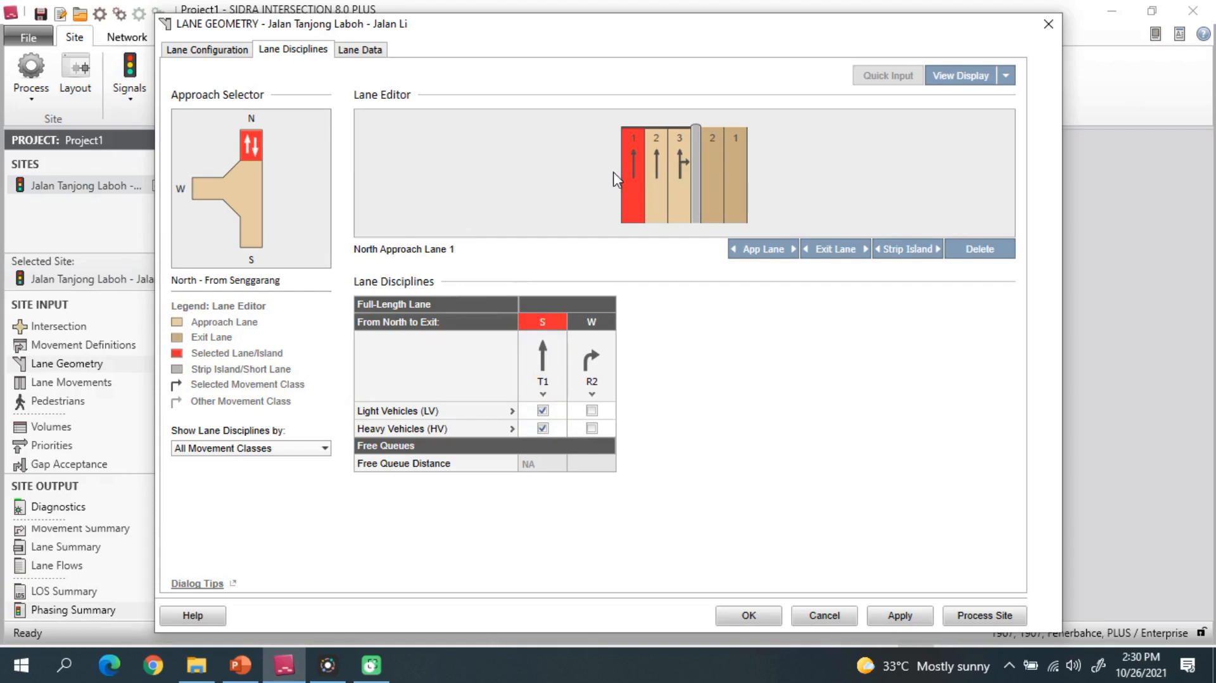
{"action": "left_click", "coordinate": [660, 193]}
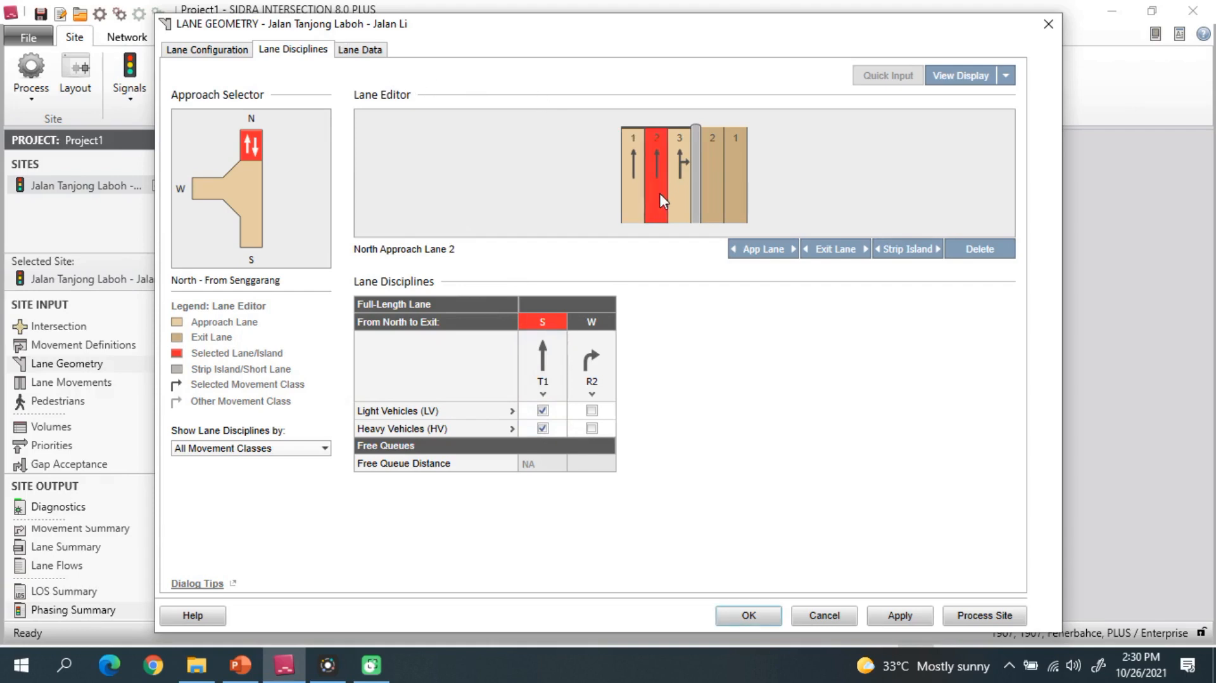
{"action": "left_click", "coordinate": [227, 51]}
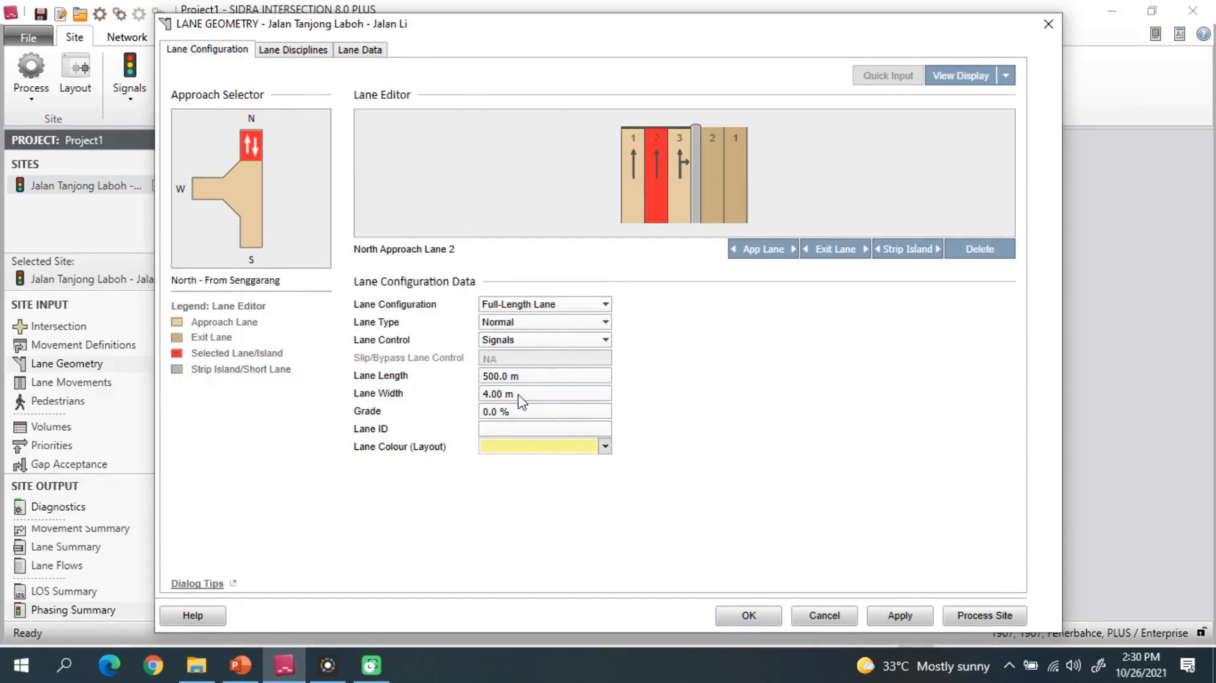
{"action": "left_click", "coordinate": [305, 52]}
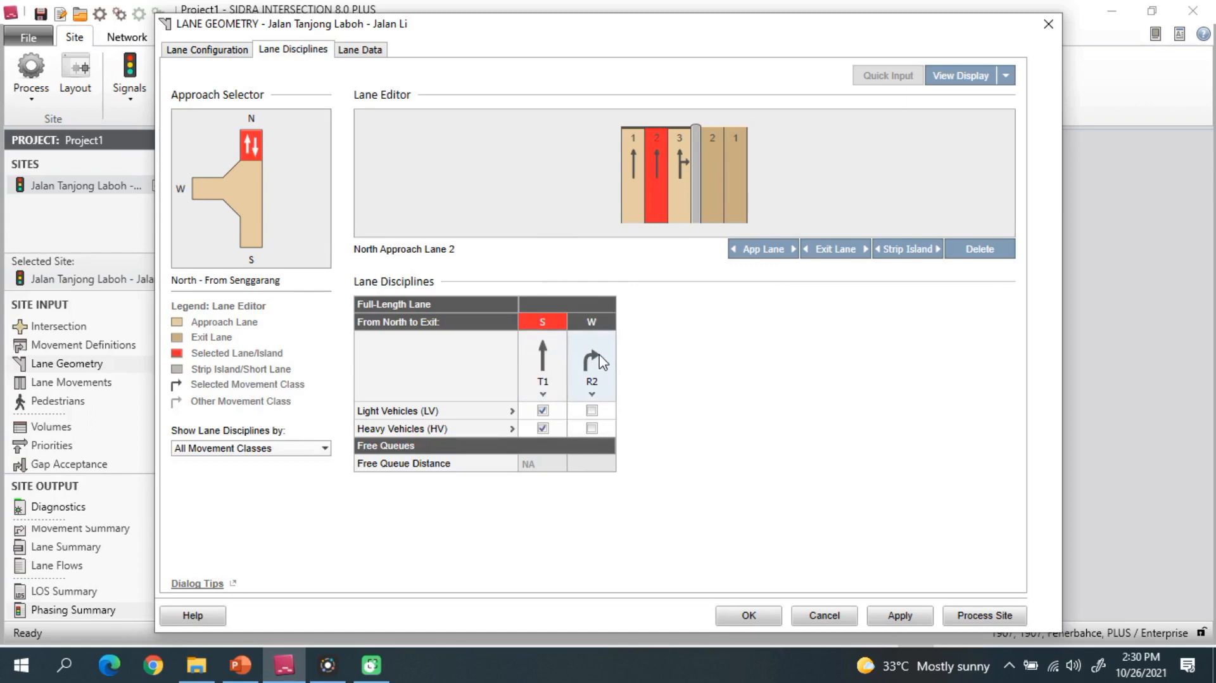
{"action": "left_click", "coordinate": [681, 209]}
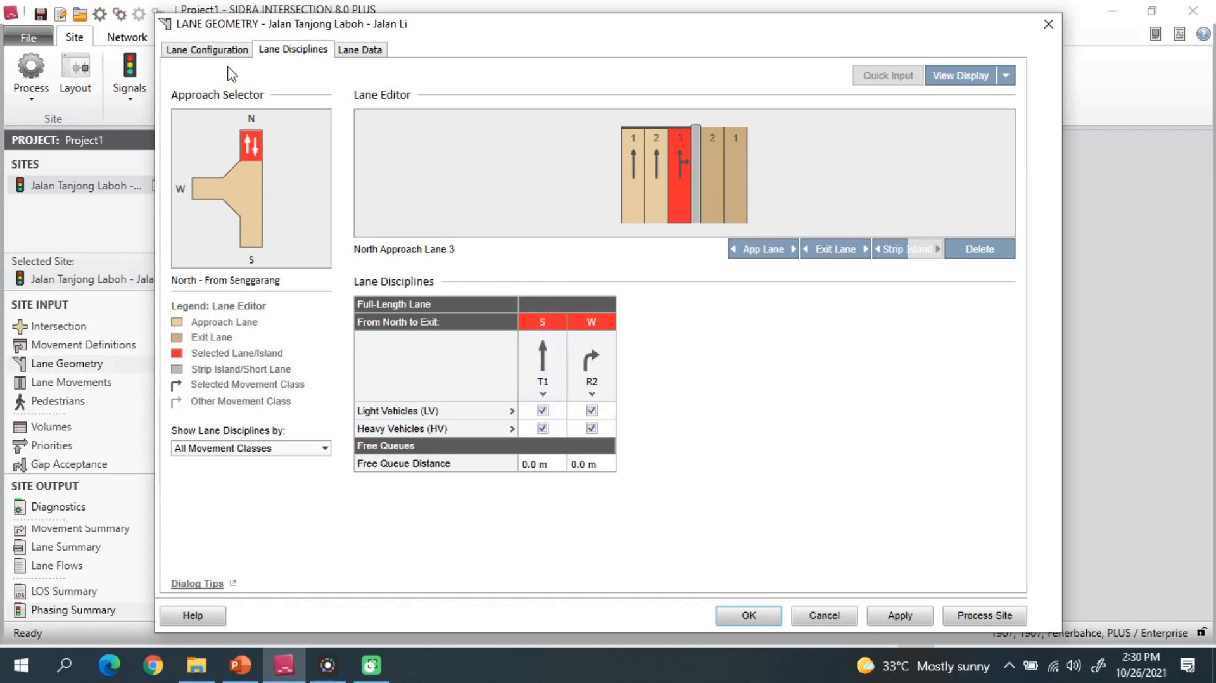
{"action": "left_click", "coordinate": [227, 51]}
{"action": "left_click", "coordinate": [275, 50]}
Add a third exit lane on the outer side of the north leg and check the configuration of its exit lanes
{"action": "left_click", "coordinate": [742, 185]}
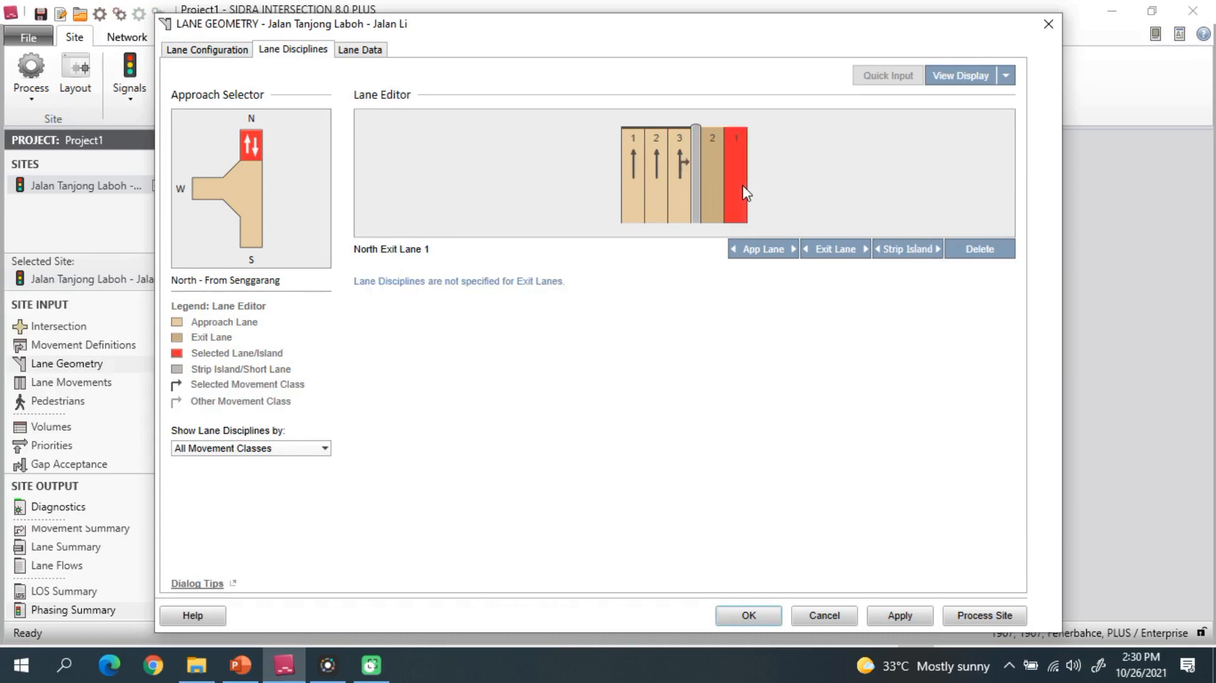
{"action": "left_click", "coordinate": [863, 250]}
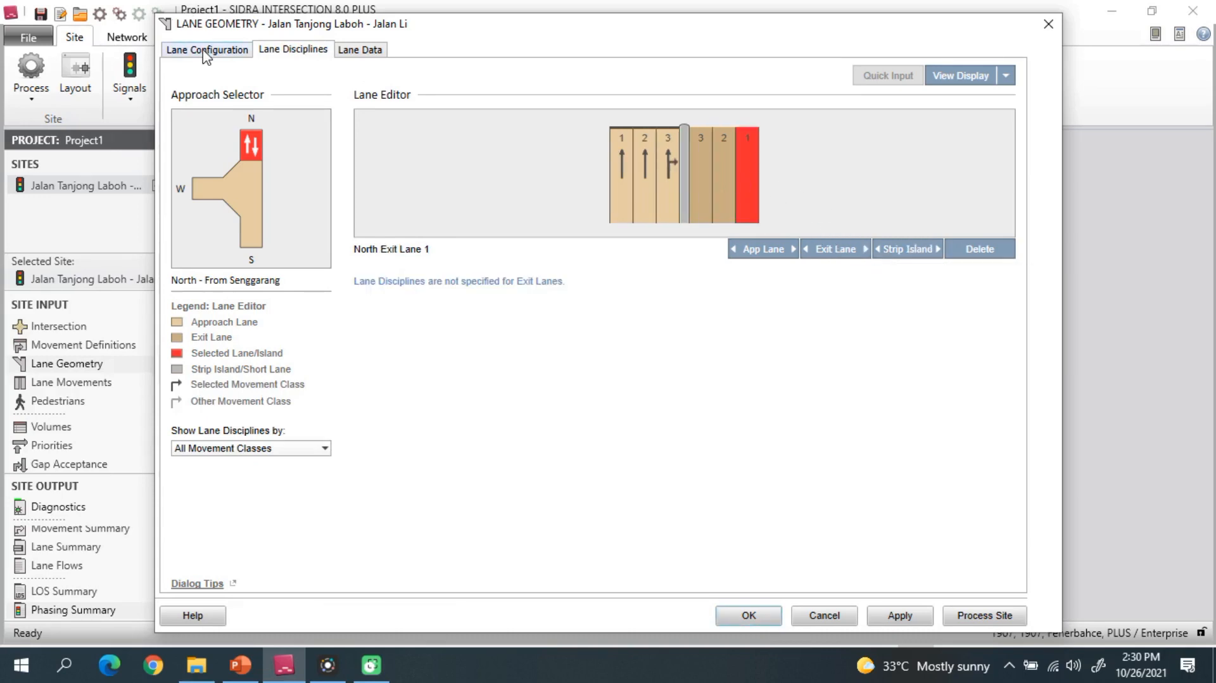
{"action": "left_click", "coordinate": [206, 50]}
{"action": "left_click", "coordinate": [726, 195]}
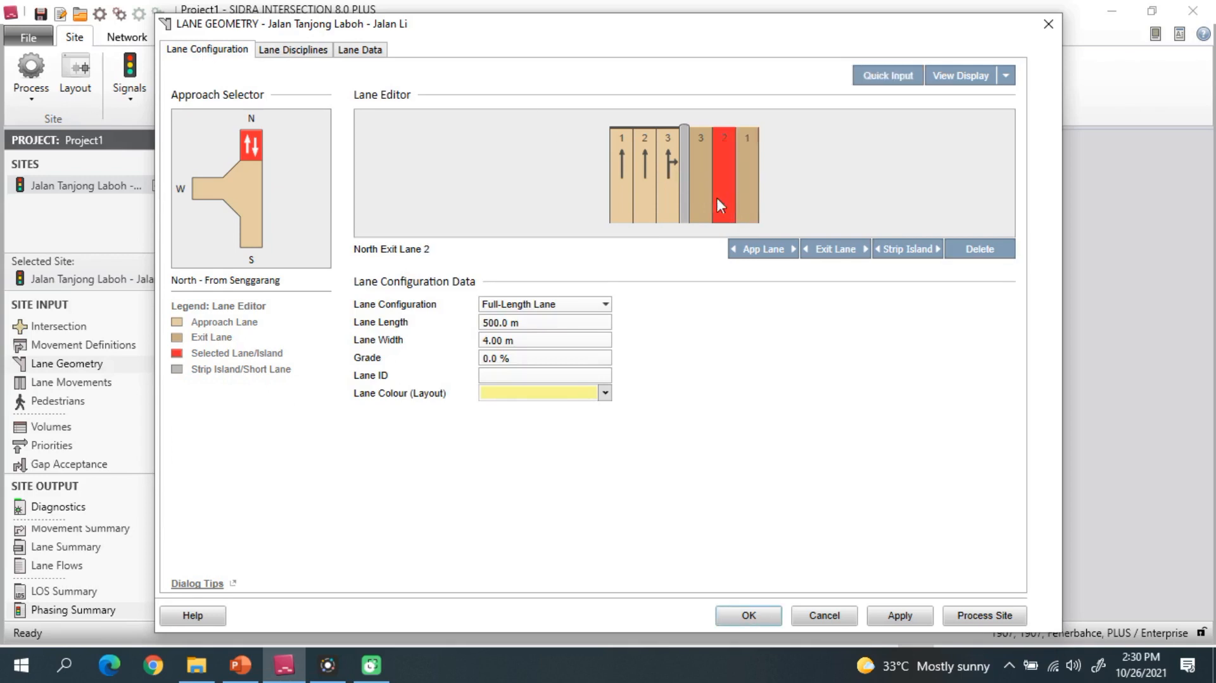
{"action": "left_click", "coordinate": [698, 200]}
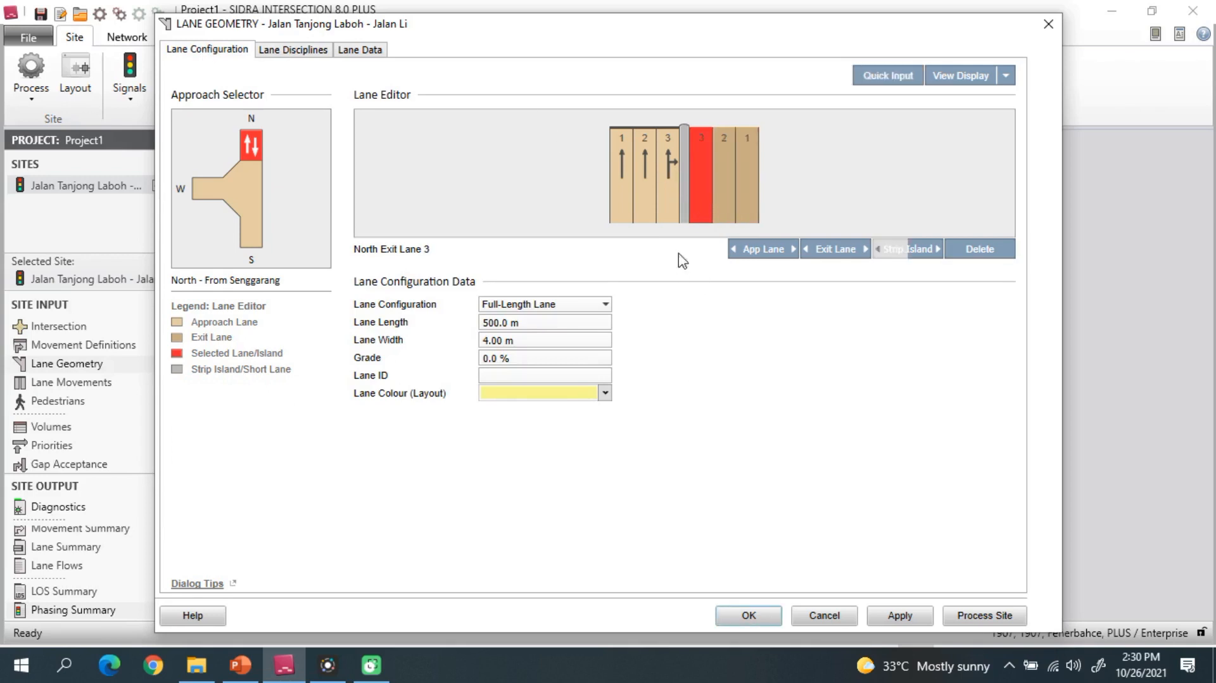
Check the lane configuration of the west leg, Jalan Limpoon, and apply the lane geometry changes
{"action": "left_click", "coordinate": [214, 192]}
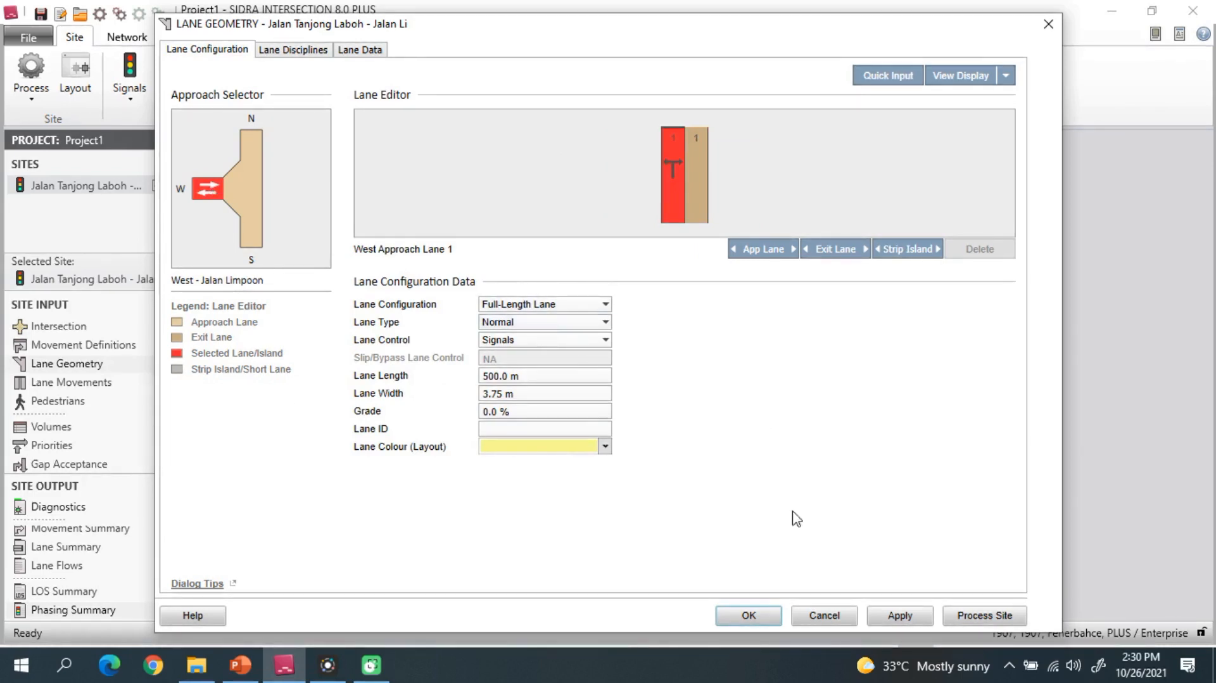
{"action": "left_click", "coordinate": [898, 618]}
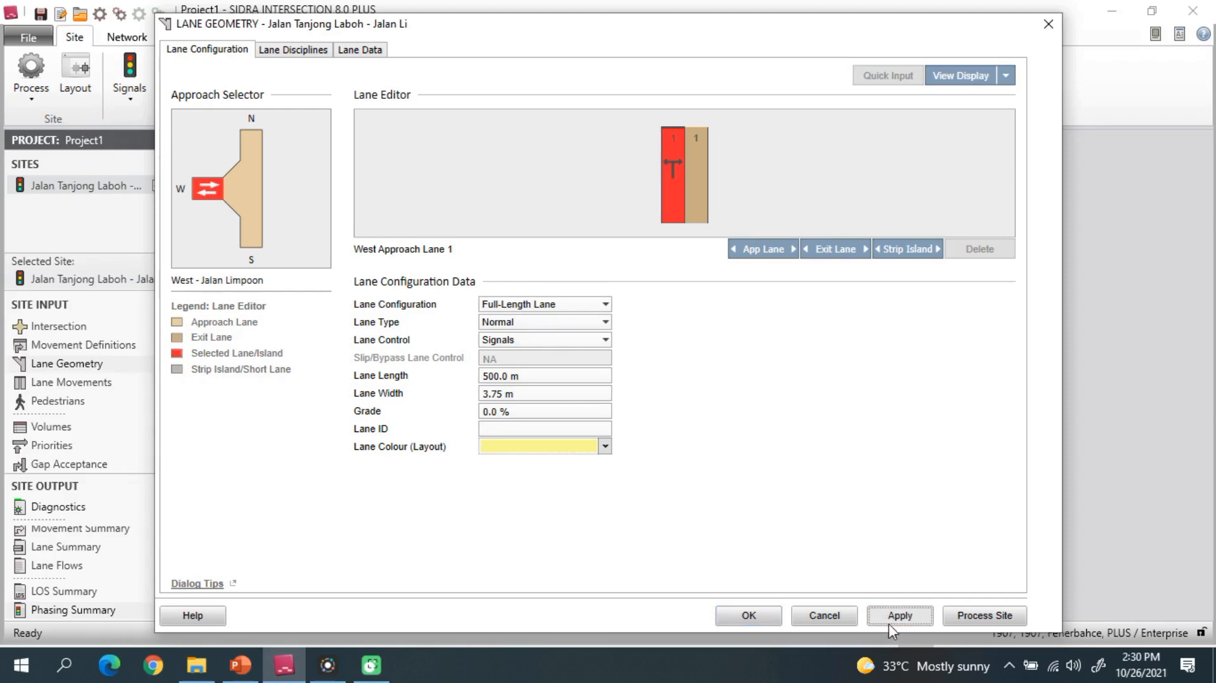
{"action": "left_click", "coordinate": [746, 612]}
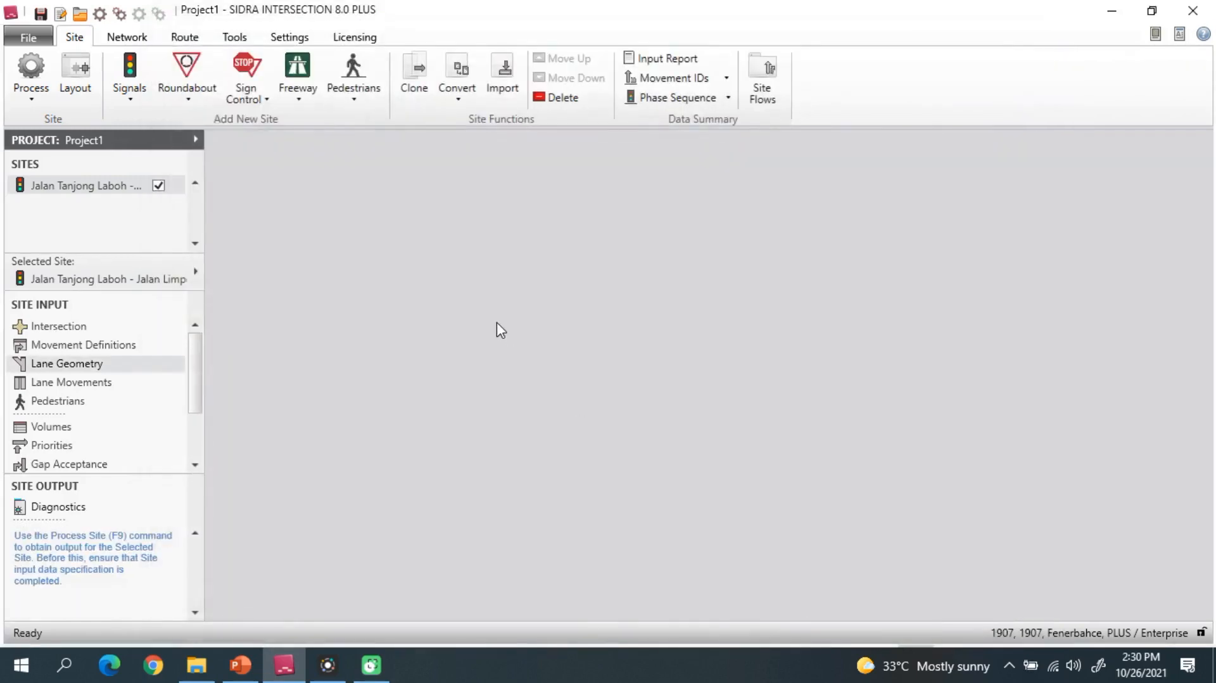
Inspect the site layout with the widened north and south legs, then close it
{"action": "double_click", "coordinate": [109, 187]}
{"action": "scroll", "coordinate": [681, 393], "scroll_direction": "down", "scroll_amount": 2}
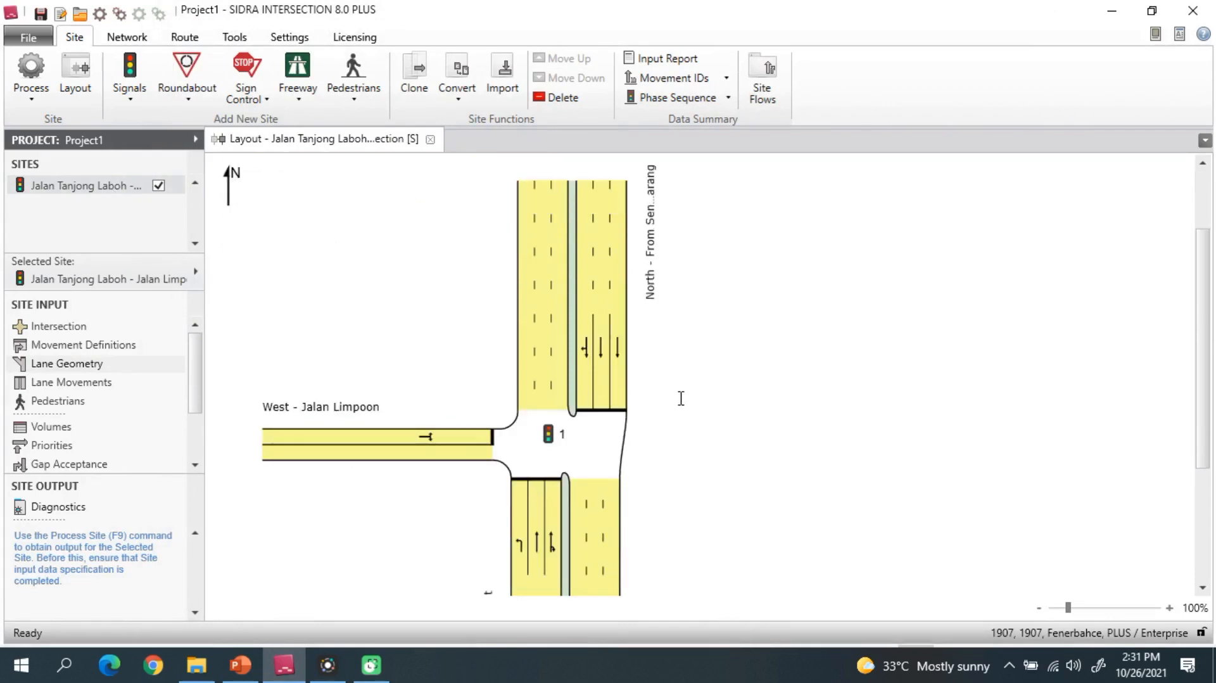
{"action": "scroll", "coordinate": [676, 398], "scroll_direction": "down", "scroll_amount": 2}
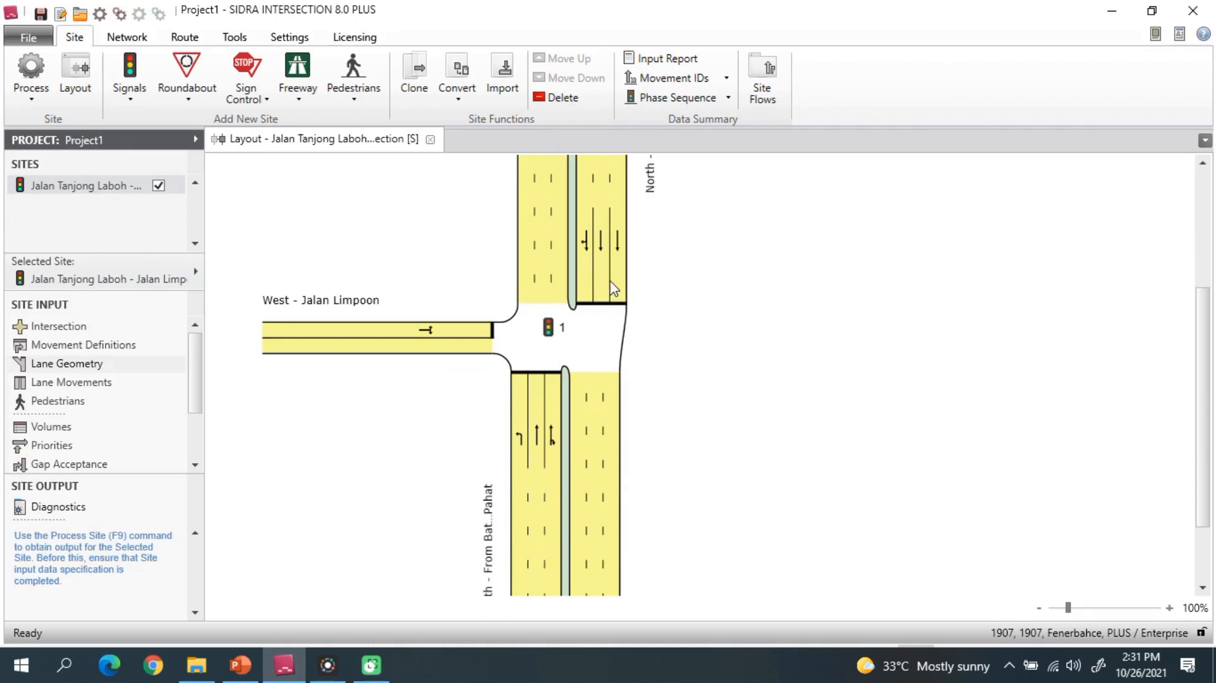
{"action": "scroll", "coordinate": [592, 433], "scroll_direction": "down", "scroll_amount": 2}
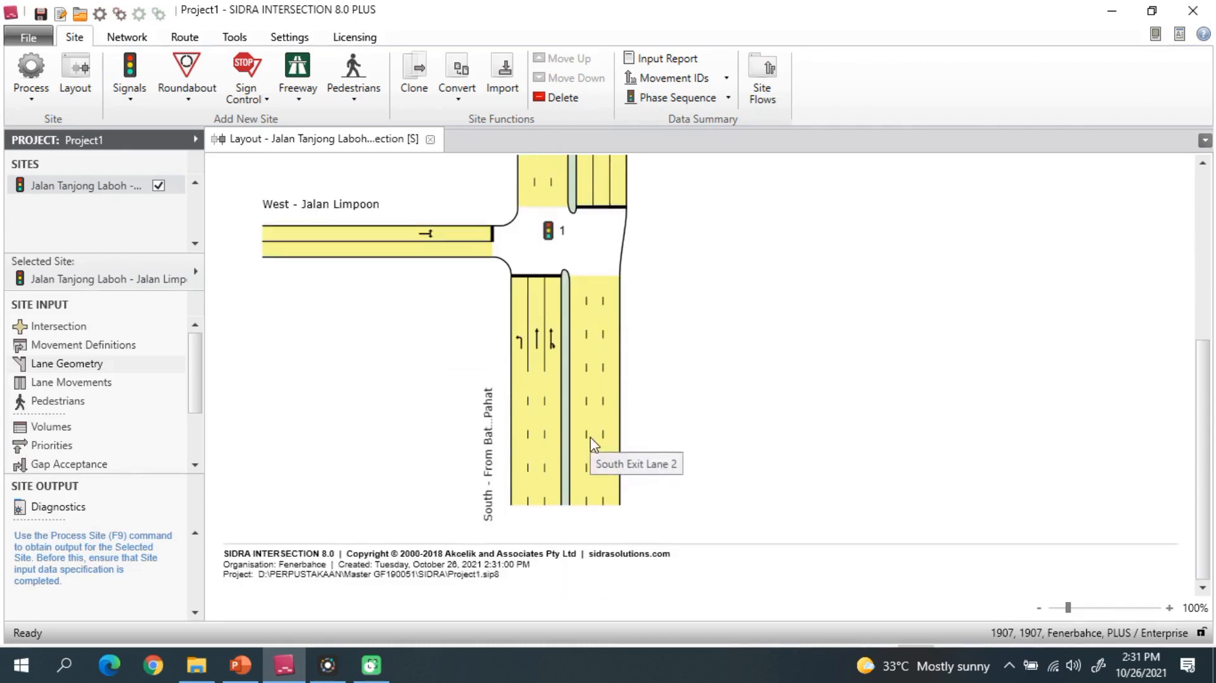
{"action": "scroll", "coordinate": [424, 176], "scroll_direction": "up", "scroll_amount": 4}
{"action": "left_click", "coordinate": [430, 139]}
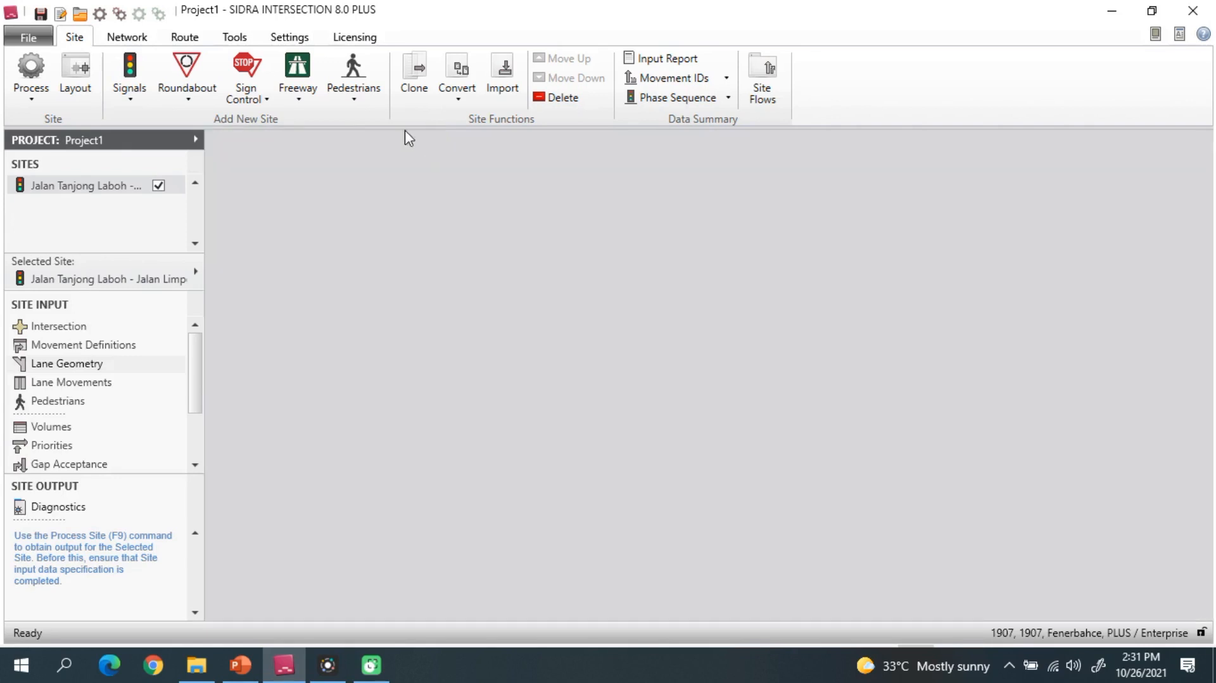
Process the site with the added lanes and review the lane use and performance in the Lane Summary
{"action": "left_click", "coordinate": [30, 72]}
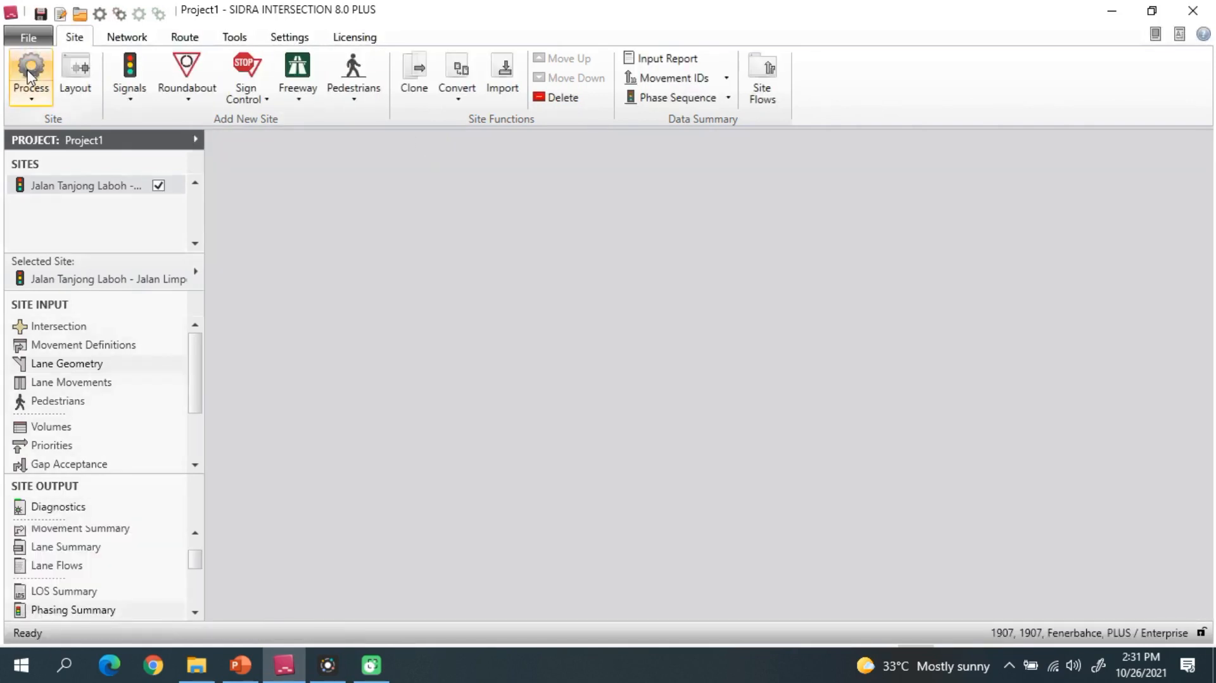
{"action": "left_click", "coordinate": [115, 549]}
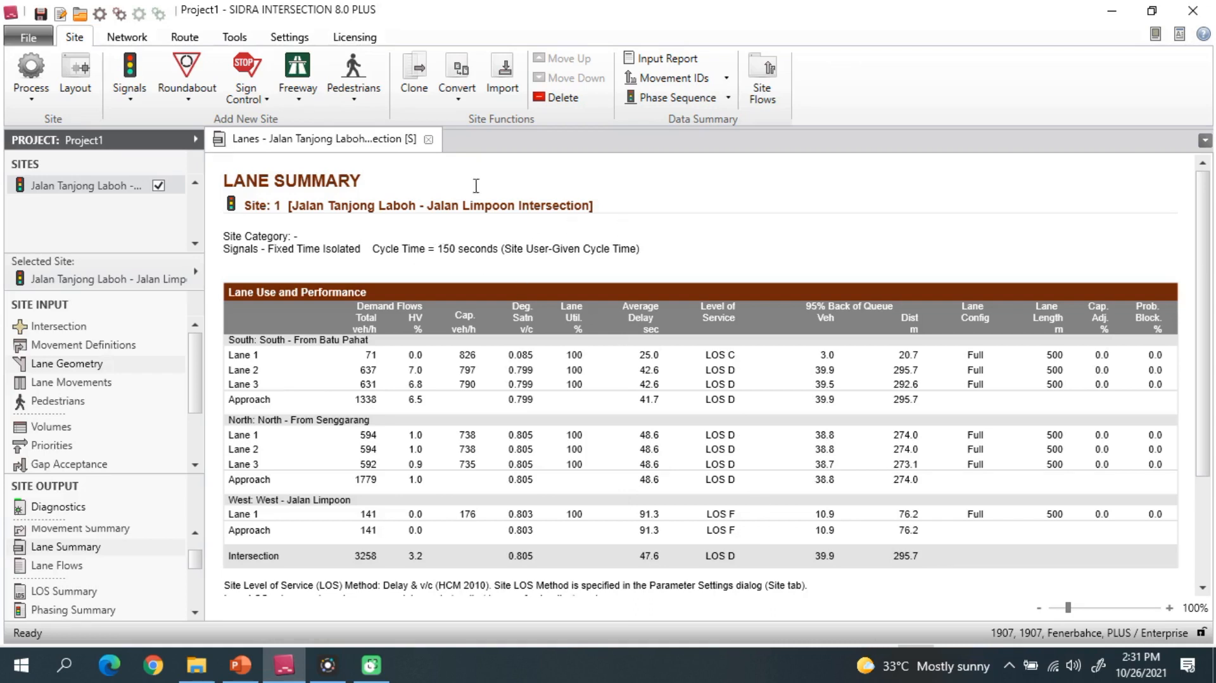
{"action": "left_click", "coordinate": [428, 139]}
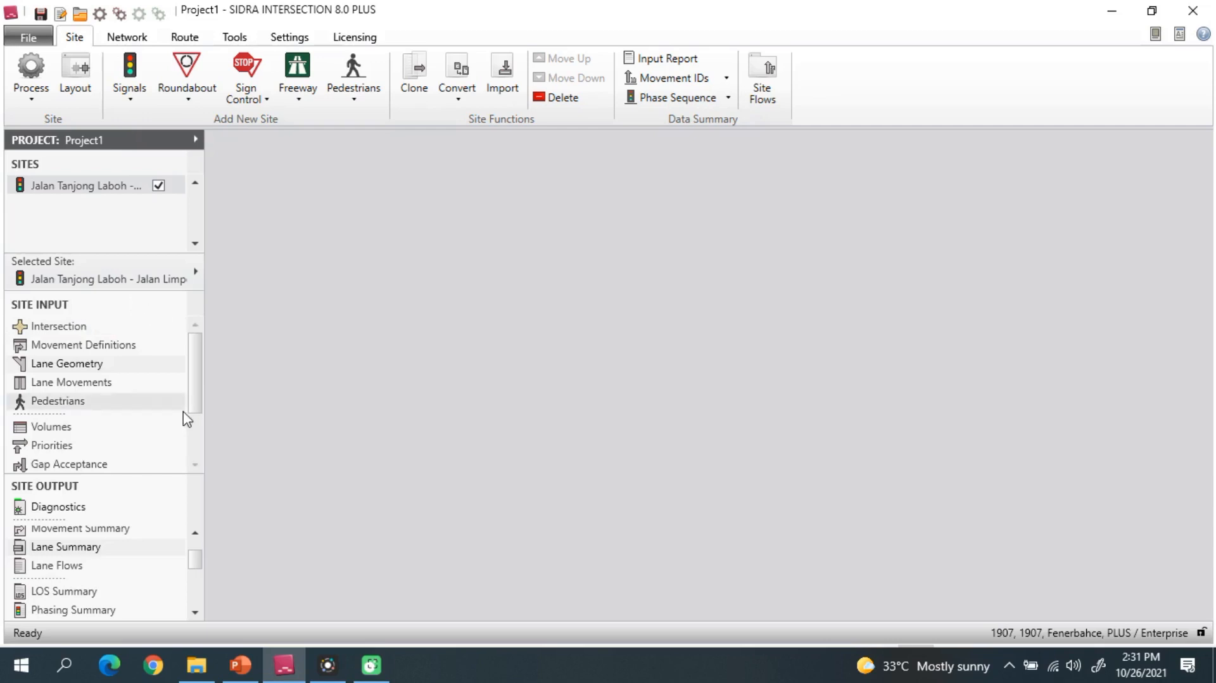
Check the movements of phases 1, 2 and 3 and the phase data of the Variable Phasing sequence
{"action": "scroll", "coordinate": [139, 434], "scroll_direction": "down", "scroll_amount": 3}
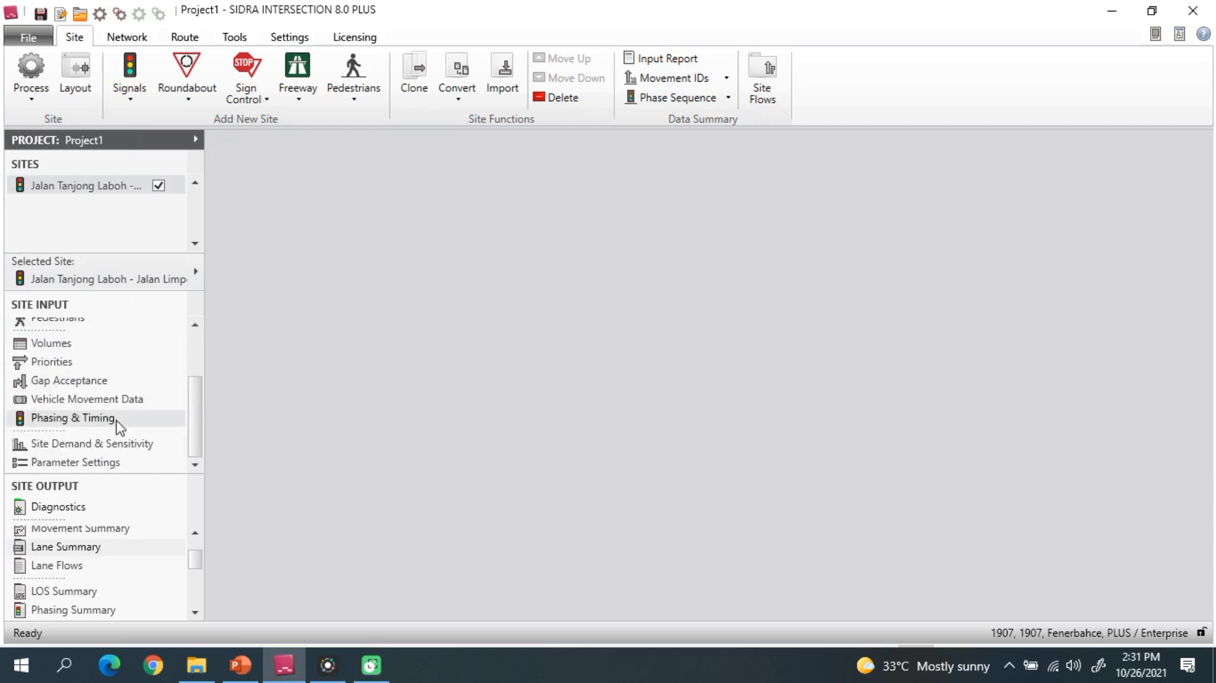
{"action": "left_click", "coordinate": [118, 420]}
{"action": "left_click", "coordinate": [234, 123]}
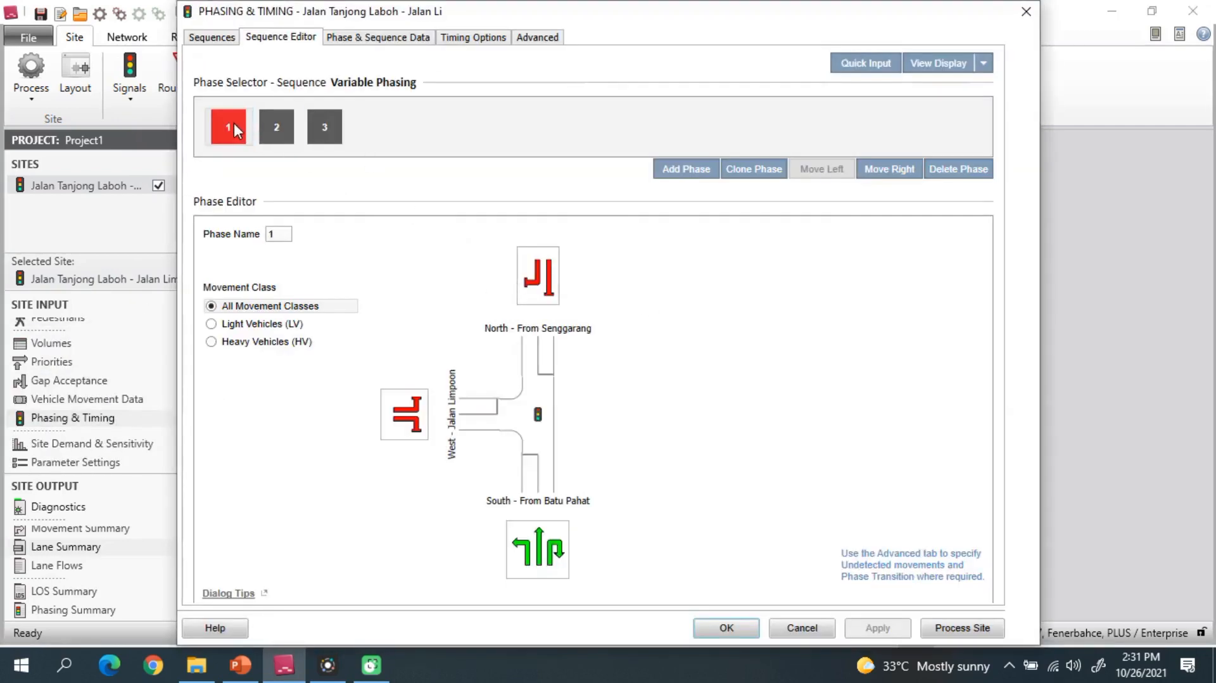
{"action": "left_click", "coordinate": [276, 129]}
{"action": "left_click", "coordinate": [320, 134]}
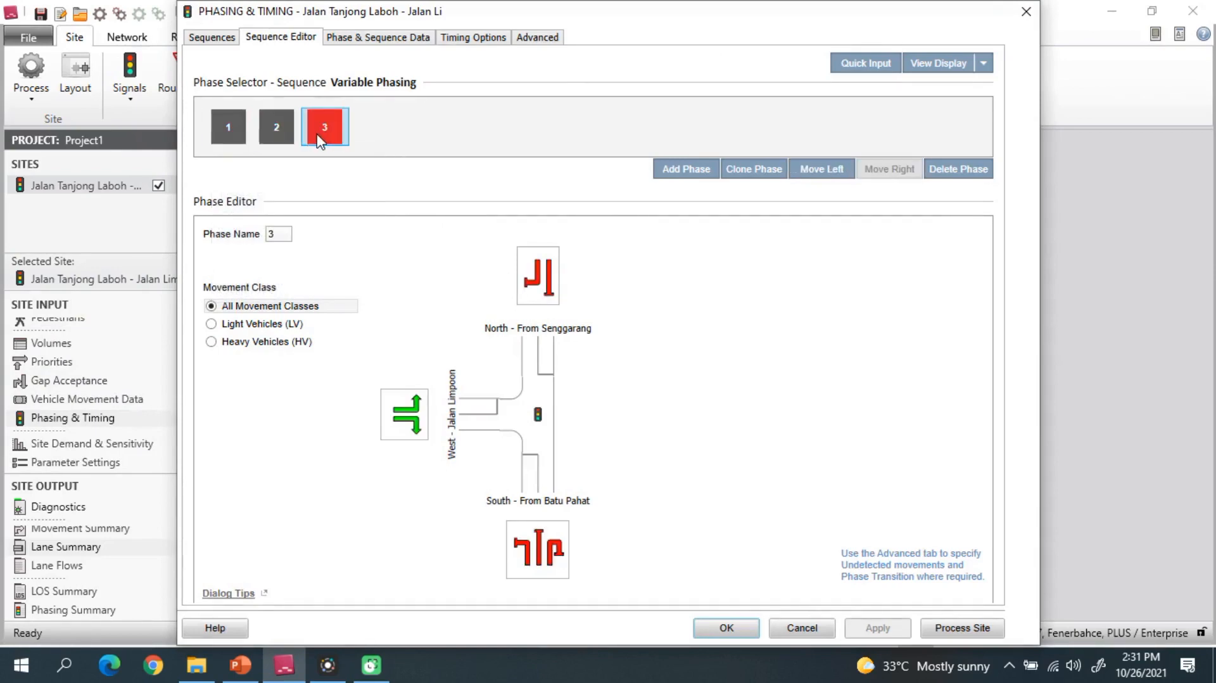
{"action": "left_click", "coordinate": [367, 41]}
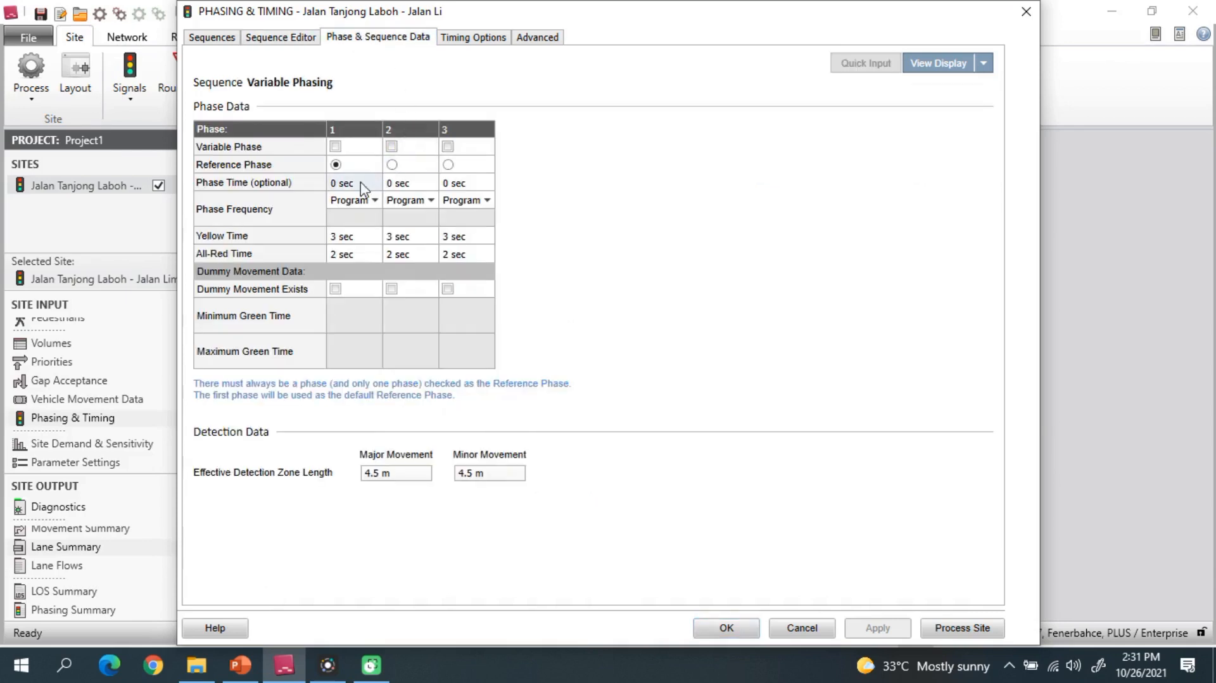
Set the site cycle time option to Optimum Cycle Time and apply the timing change
{"action": "left_click", "coordinate": [467, 40]}
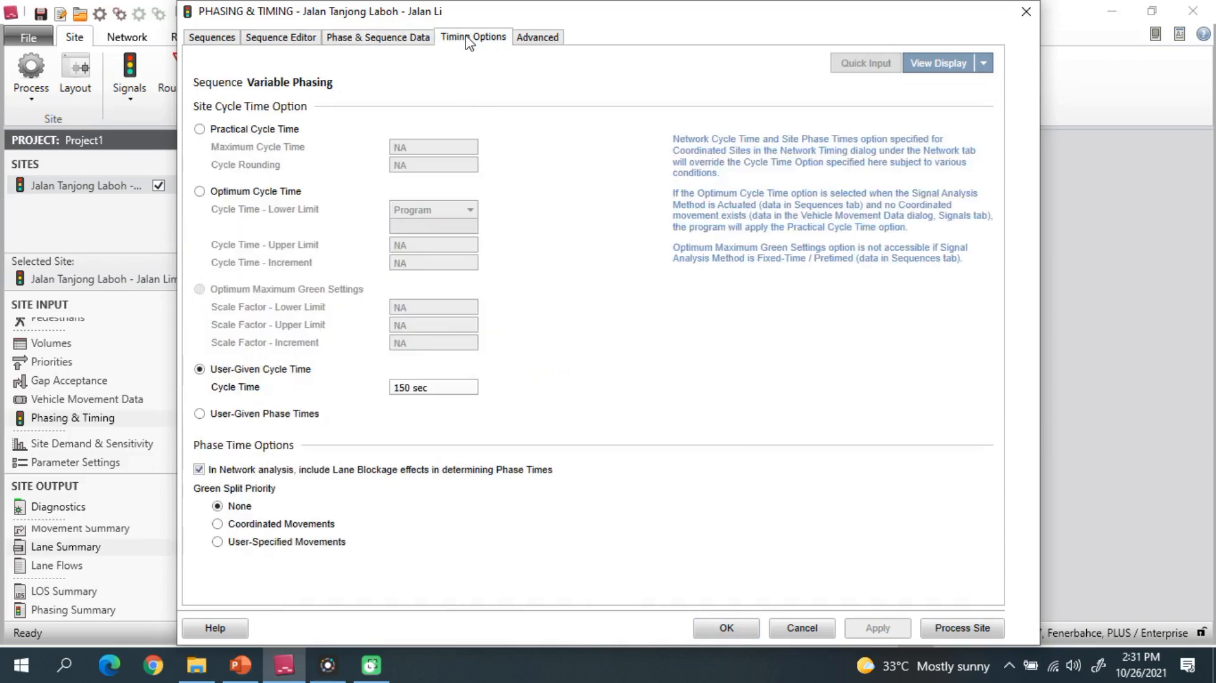
{"action": "left_click", "coordinate": [226, 191]}
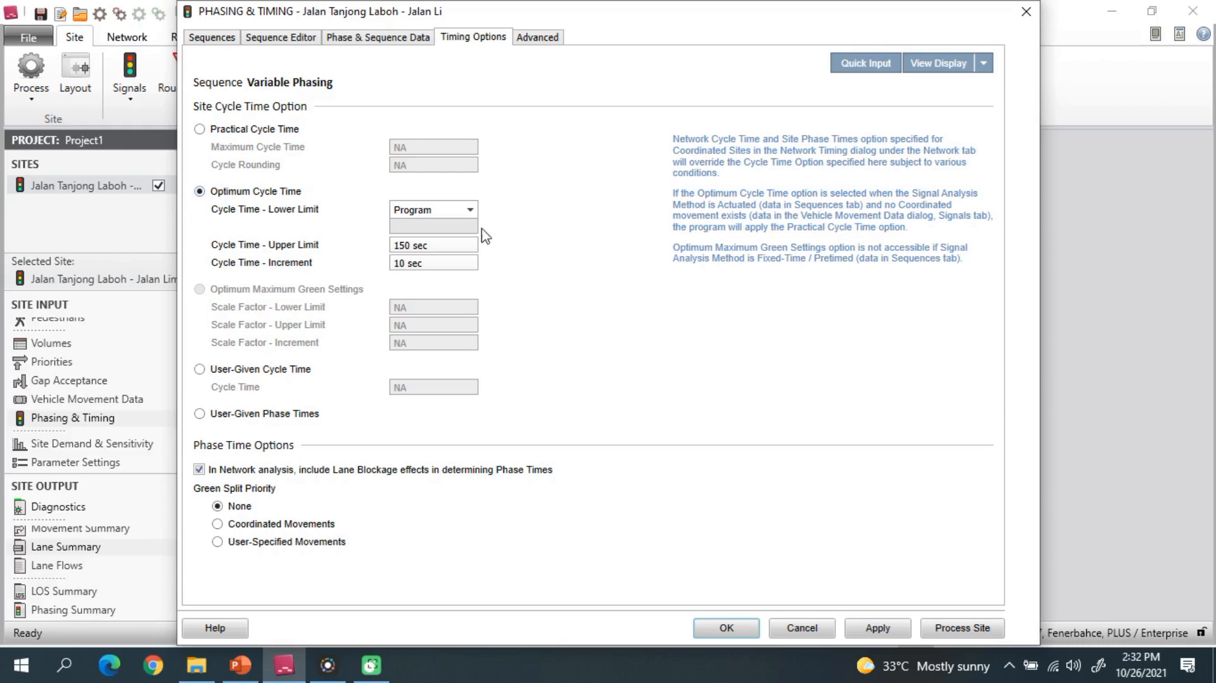
{"action": "left_click", "coordinate": [877, 629]}
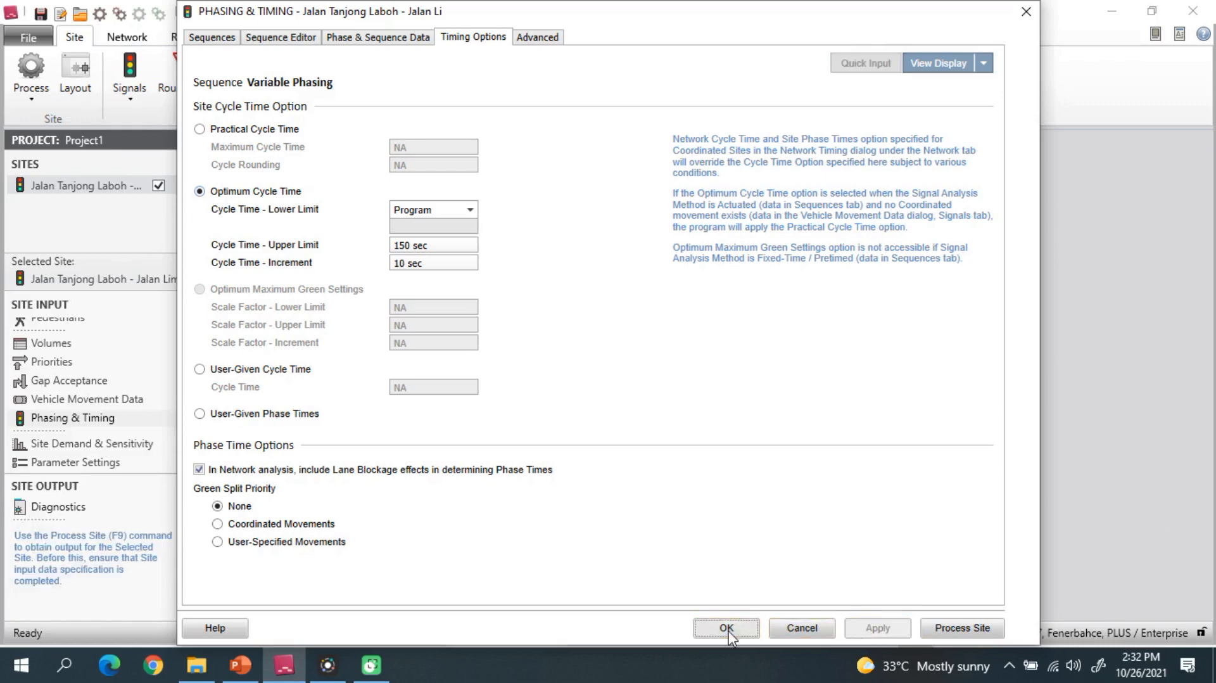
{"action": "left_click", "coordinate": [727, 628]}
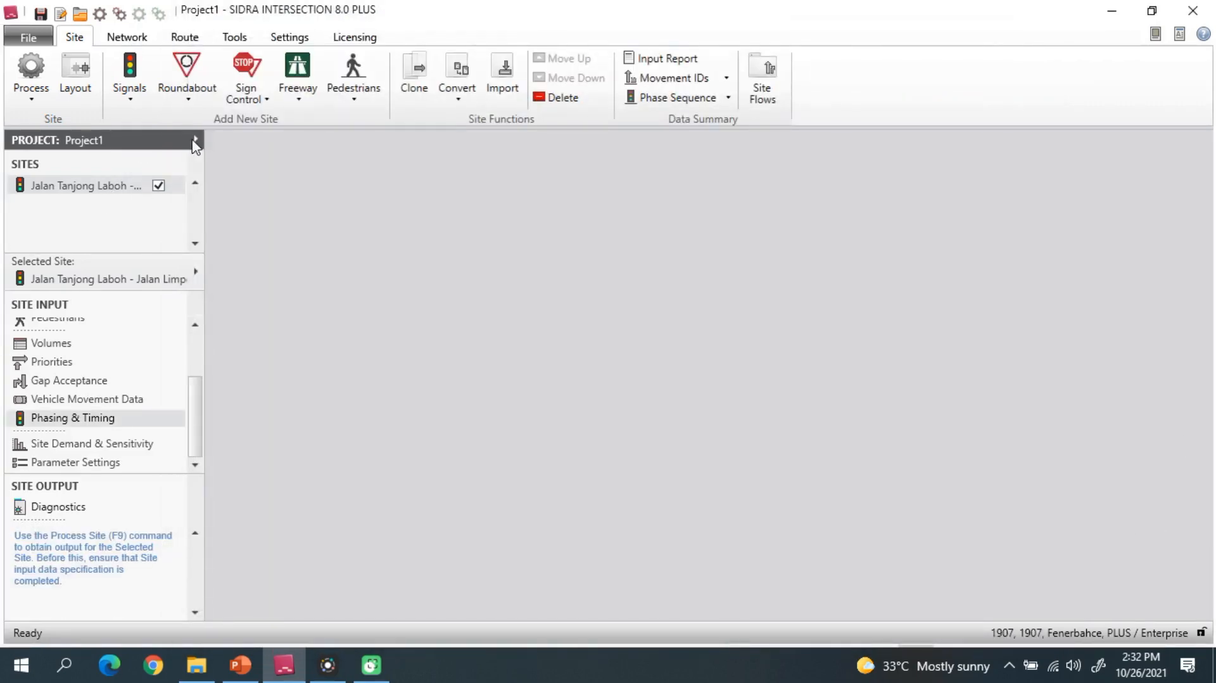
Reprocess the site with the optimum cycle time and review each lane's delay, level of service and queue in the Lane Summary
{"action": "left_click", "coordinate": [31, 71]}
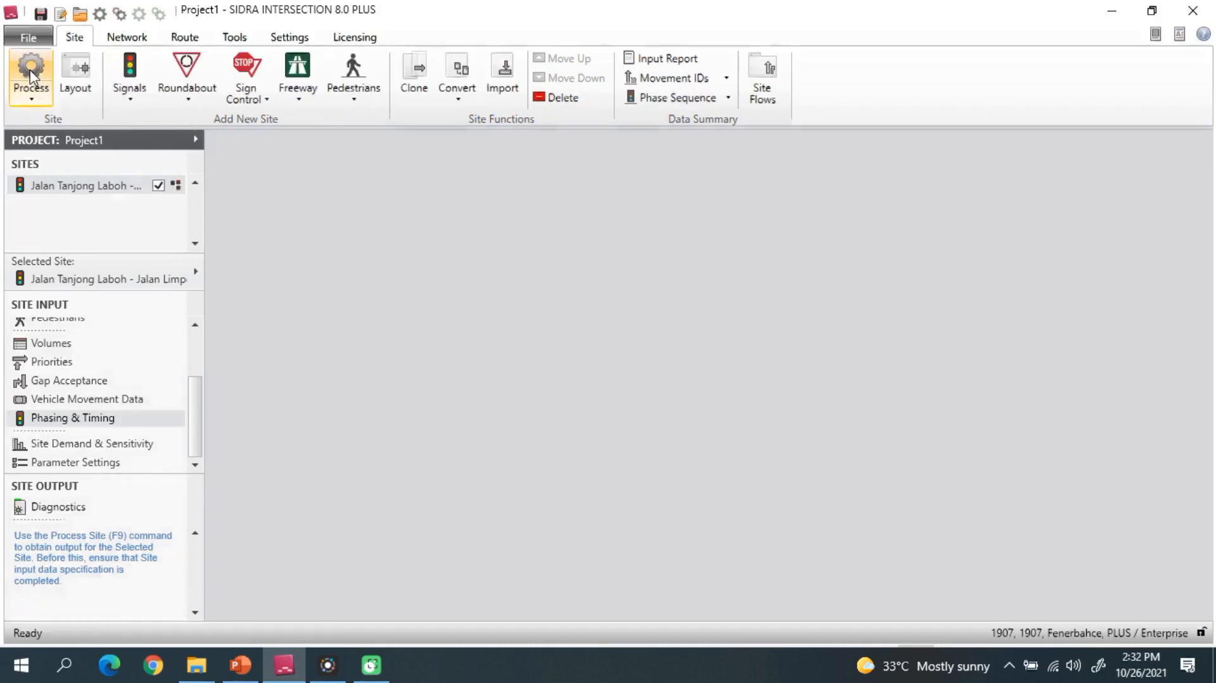
{"action": "left_click", "coordinate": [91, 549]}
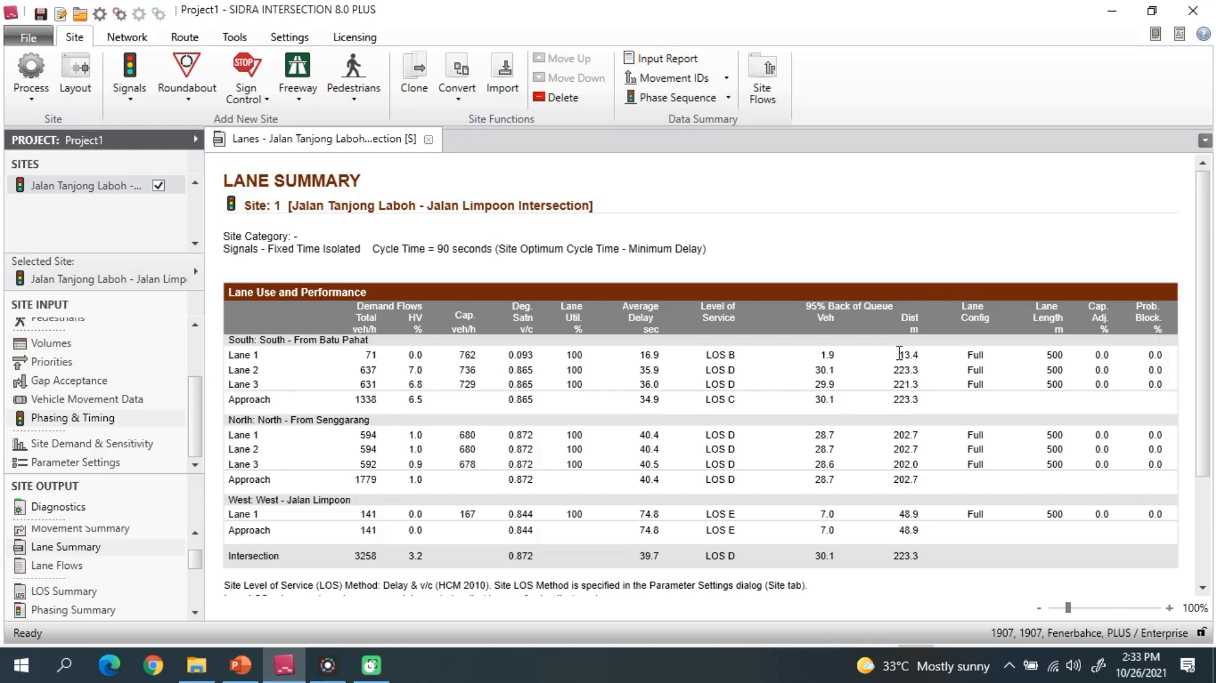
{"action": "scroll", "coordinate": [862, 370], "scroll_direction": "down", "scroll_amount": 2}
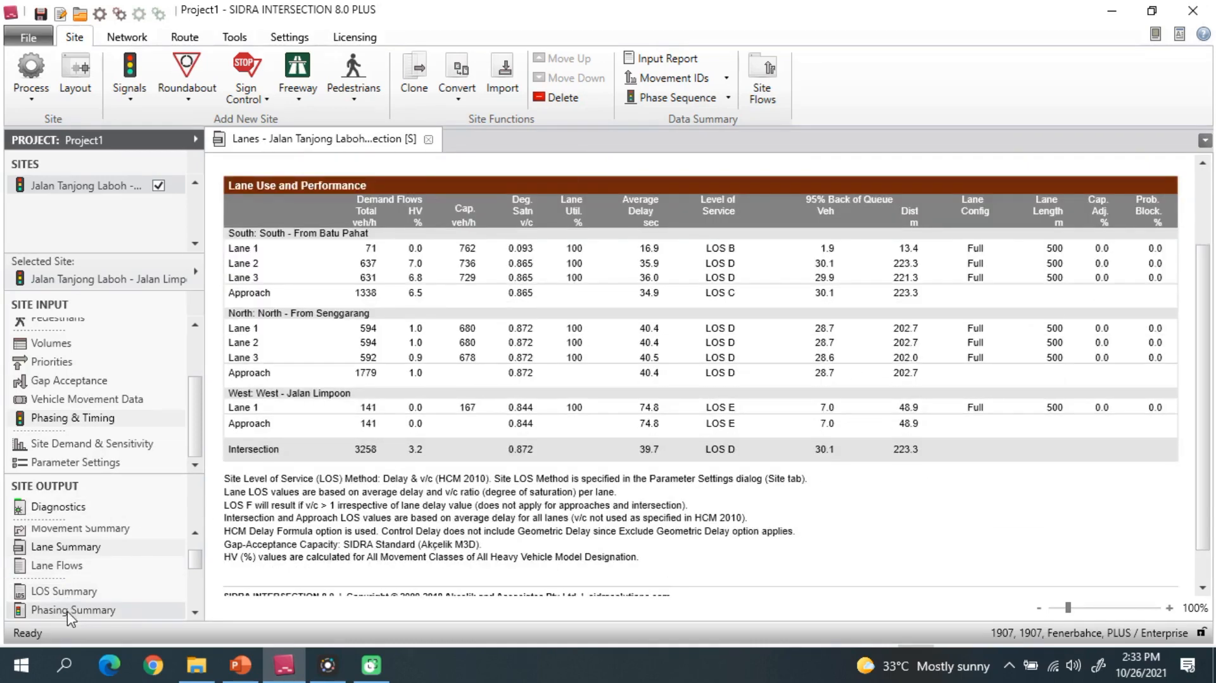
Examine the LOS Summary diagram for the level of service of each lane on the south, north and west approaches
{"action": "left_click", "coordinate": [74, 593]}
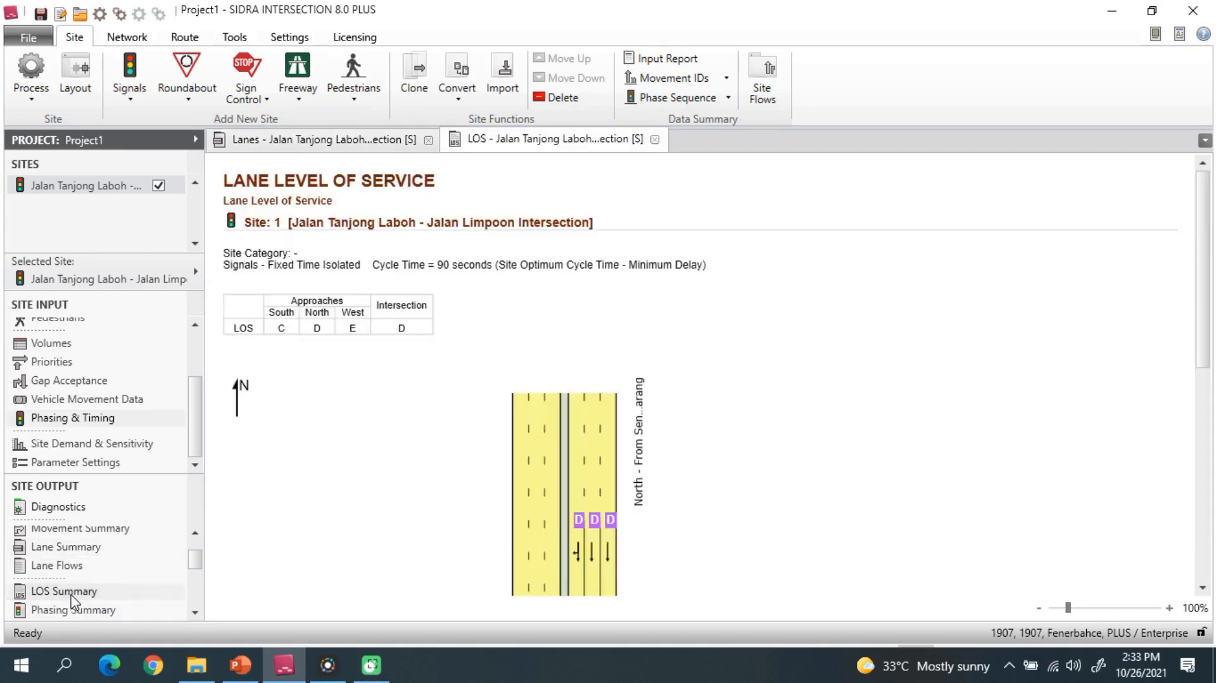
{"action": "scroll", "coordinate": [797, 368], "scroll_direction": "down", "scroll_amount": 3}
{"action": "scroll", "coordinate": [669, 285], "scroll_direction": "up", "scroll_amount": 2}
{"action": "scroll", "coordinate": [668, 251], "scroll_direction": "down", "scroll_amount": 3}
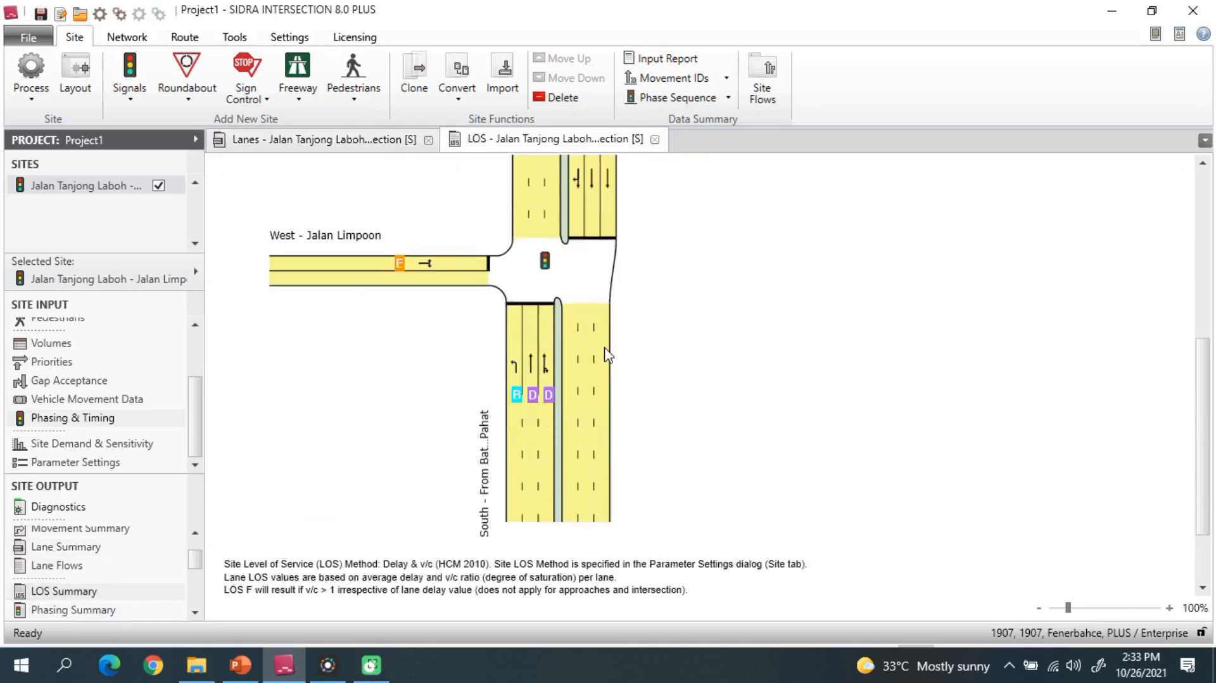
{"action": "scroll", "coordinate": [608, 348], "scroll_direction": "up", "scroll_amount": 2}
{"action": "scroll", "coordinate": [606, 356], "scroll_direction": "up", "scroll_amount": 1}
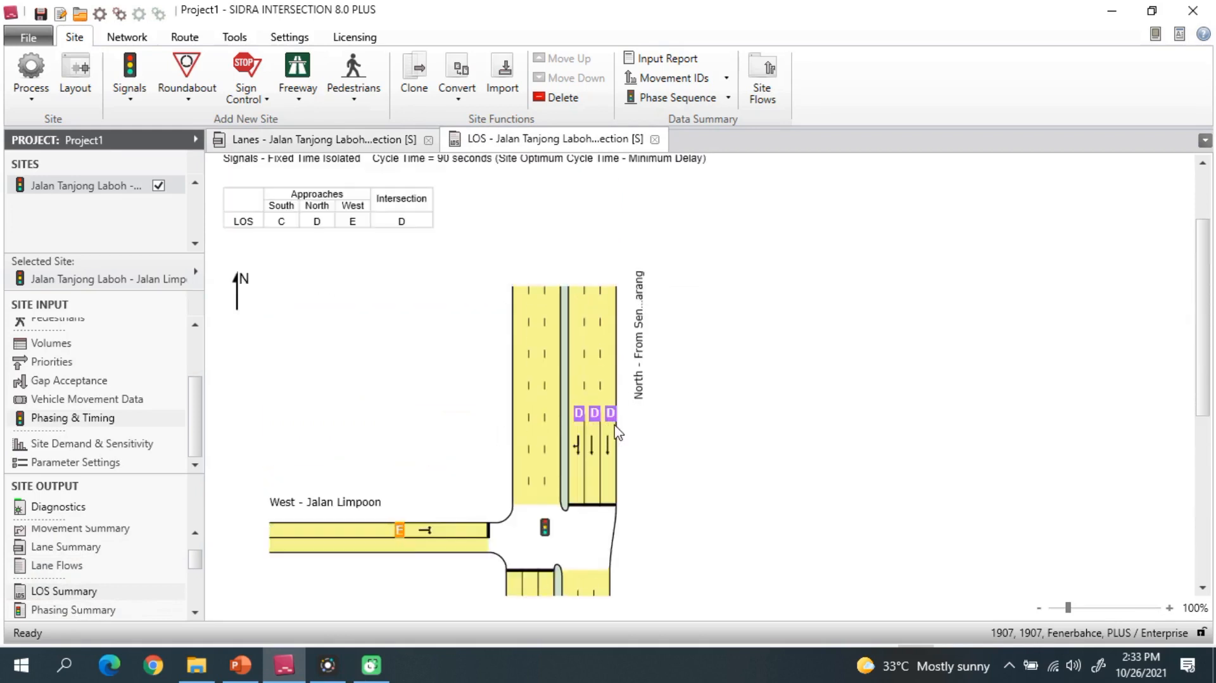
{"action": "scroll", "coordinate": [612, 431], "scroll_direction": "down", "scroll_amount": 2}
{"action": "scroll", "coordinate": [573, 497], "scroll_direction": "down", "scroll_amount": 1}
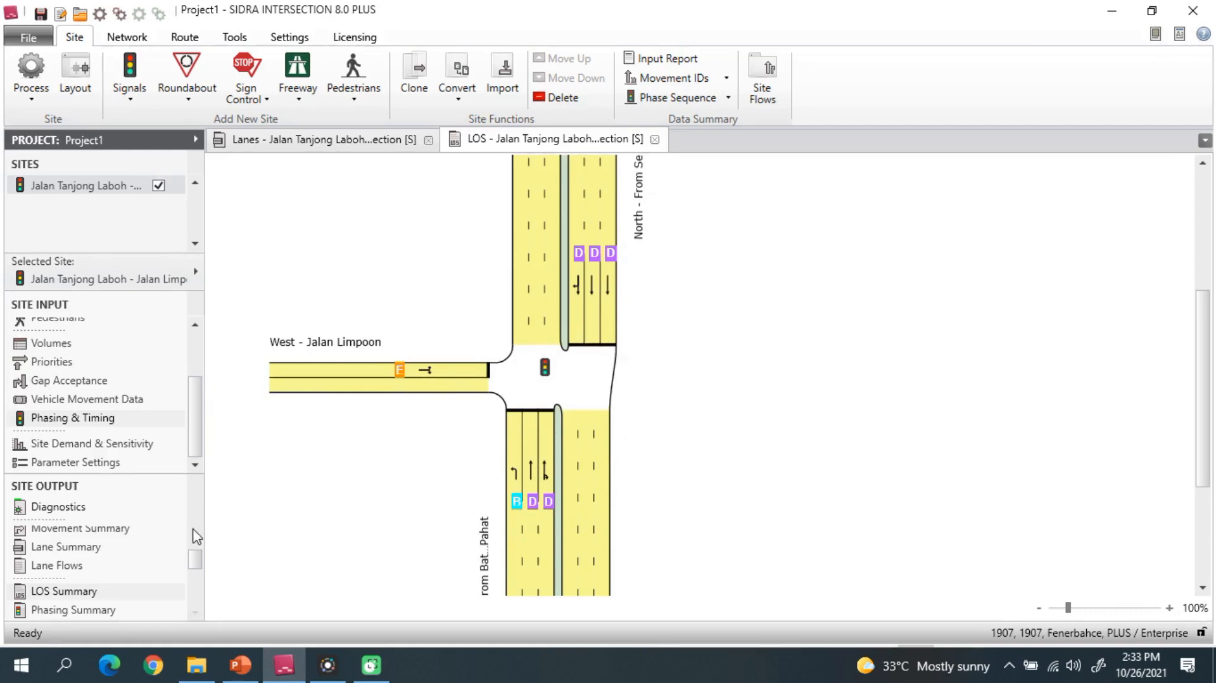
Open the Phasing Summary and check the optimum cycle time plus the phase time and green time of phases 1, 2 and 3
{"action": "left_click", "coordinate": [96, 610]}
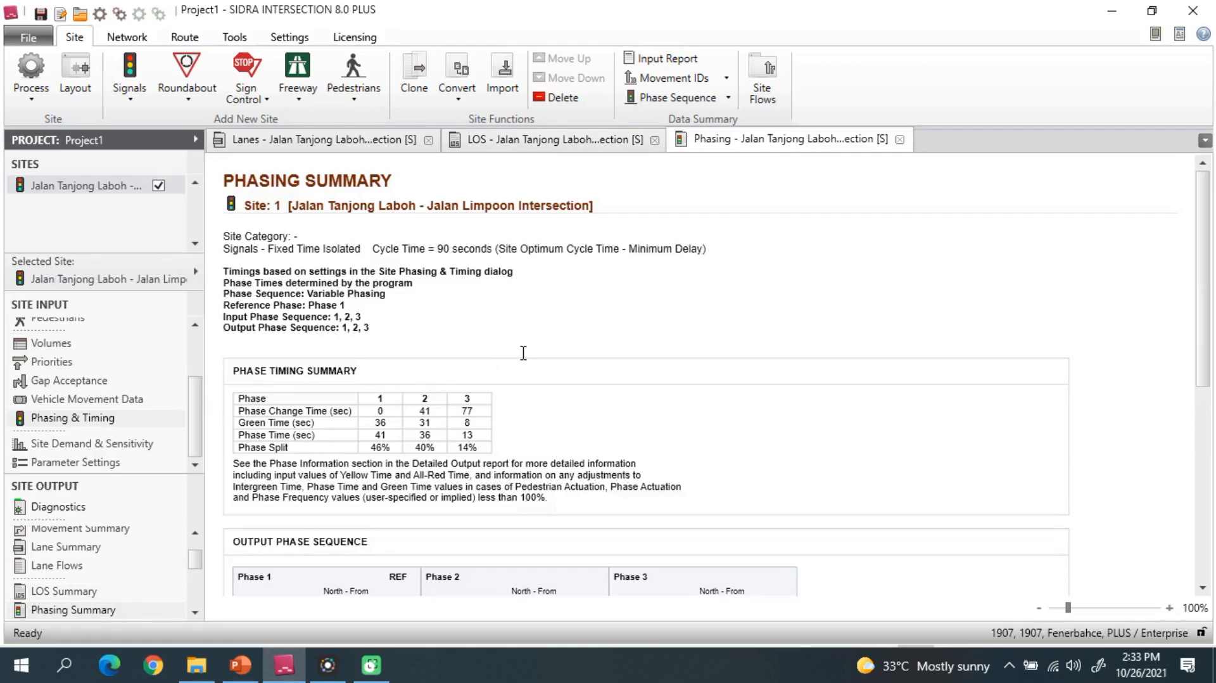
{"action": "scroll", "coordinate": [532, 347], "scroll_direction": "down", "scroll_amount": 1}
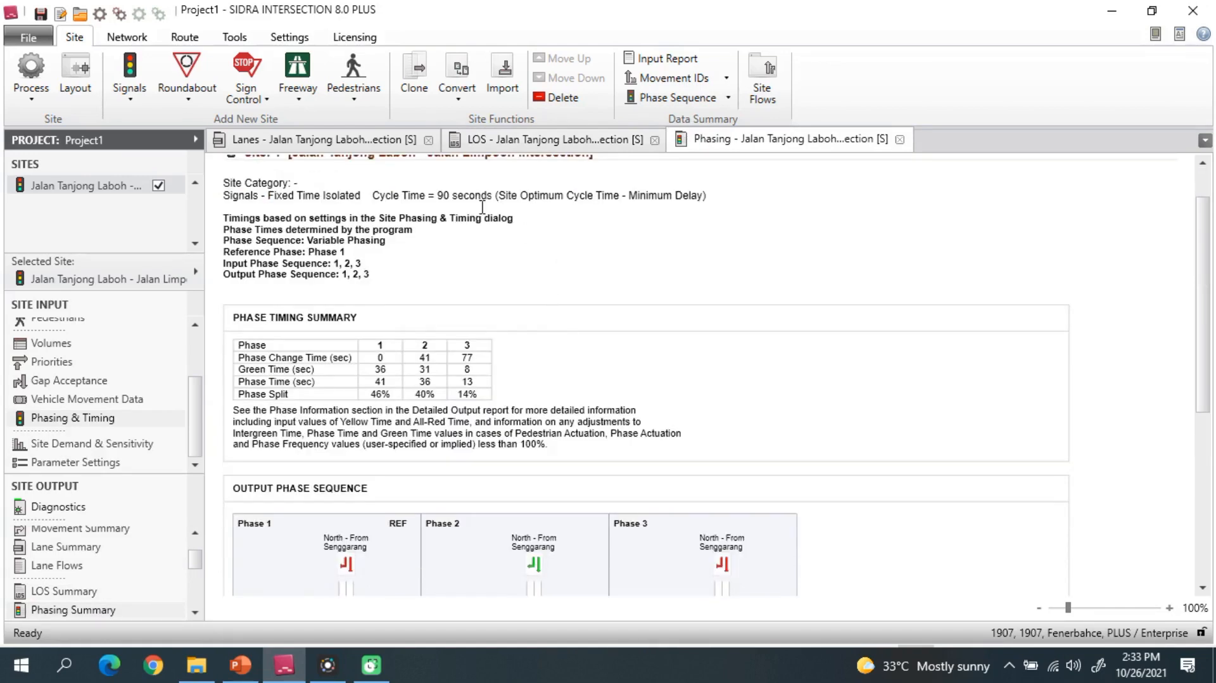
{"action": "left_click_drag", "start_coordinate": [451, 198], "coordinate": [440, 198]}
{"action": "left_click", "coordinate": [501, 255]}
{"action": "scroll", "coordinate": [502, 256], "scroll_direction": "down", "scroll_amount": 1}
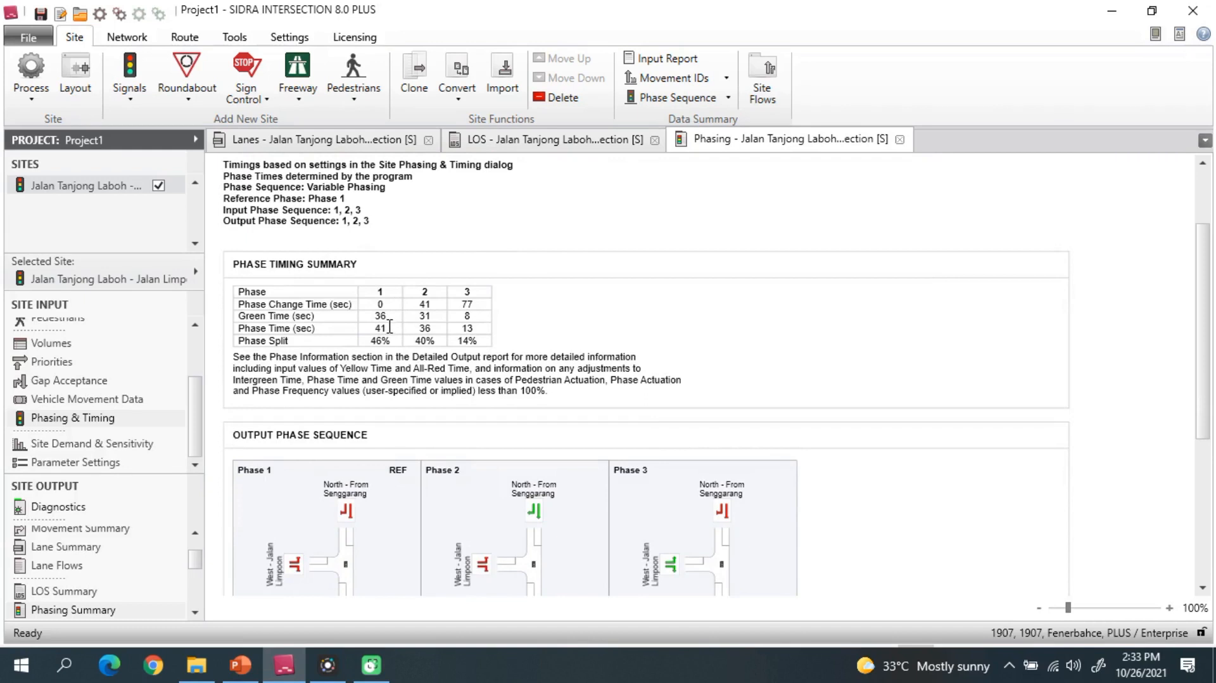
{"action": "left_click_drag", "start_coordinate": [388, 327], "coordinate": [461, 328]}
{"action": "left_click_drag", "start_coordinate": [388, 315], "coordinate": [375, 316]}
{"action": "left_click_drag", "start_coordinate": [435, 315], "coordinate": [467, 315]}
Examine the output phase sequence diagrams for the movements running in phases 1, 2 and 3
{"action": "scroll", "coordinate": [634, 323], "scroll_direction": "down", "scroll_amount": 3}
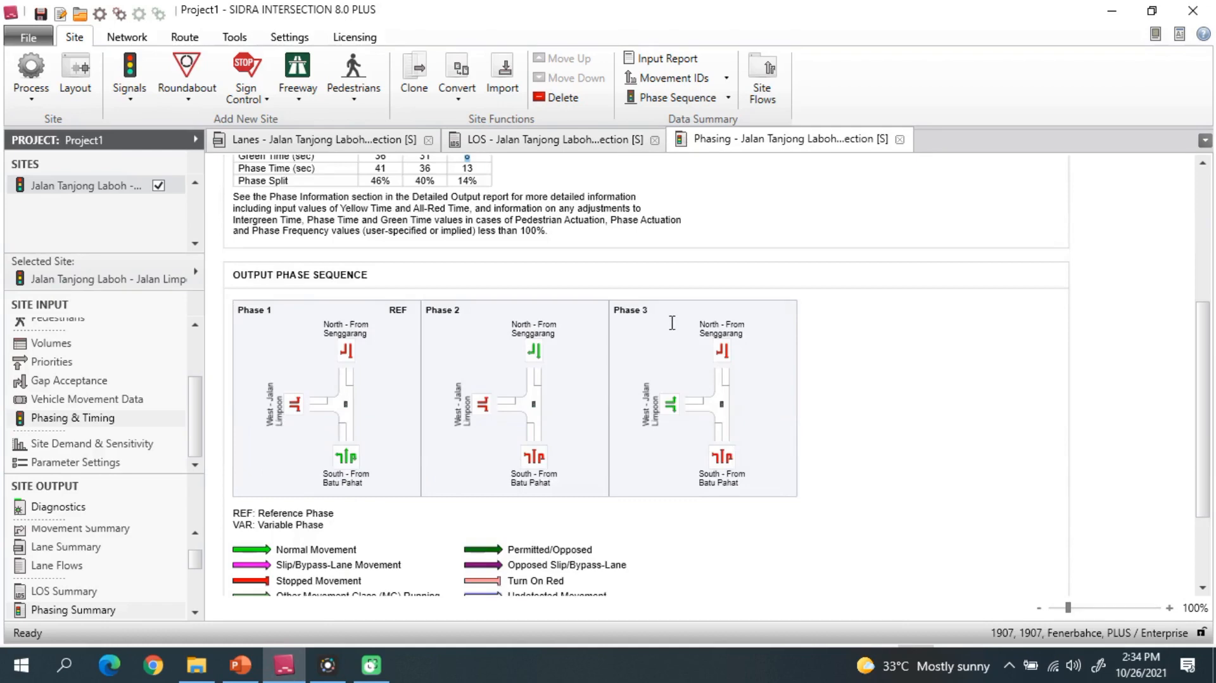
{"action": "scroll", "coordinate": [673, 323], "scroll_direction": "down", "scroll_amount": 2}
{"action": "scroll", "coordinate": [672, 331], "scroll_direction": "up", "scroll_amount": 5}
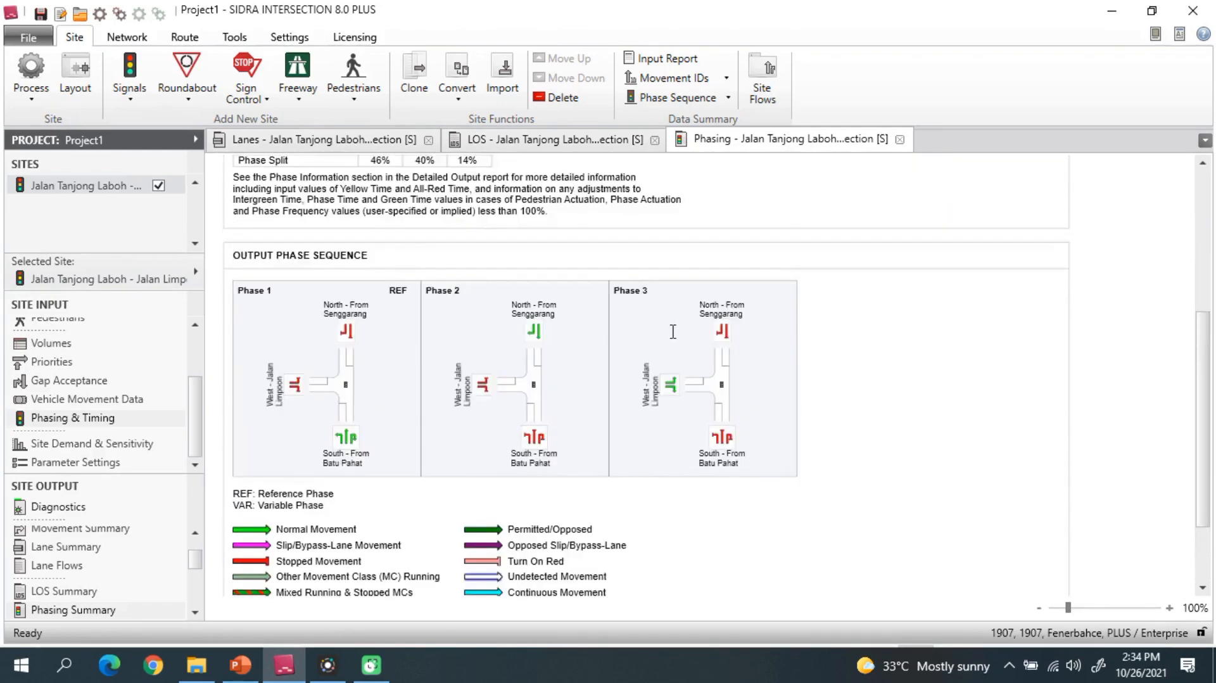
{"action": "scroll", "coordinate": [118, 546], "scroll_direction": "down", "scroll_amount": 3}
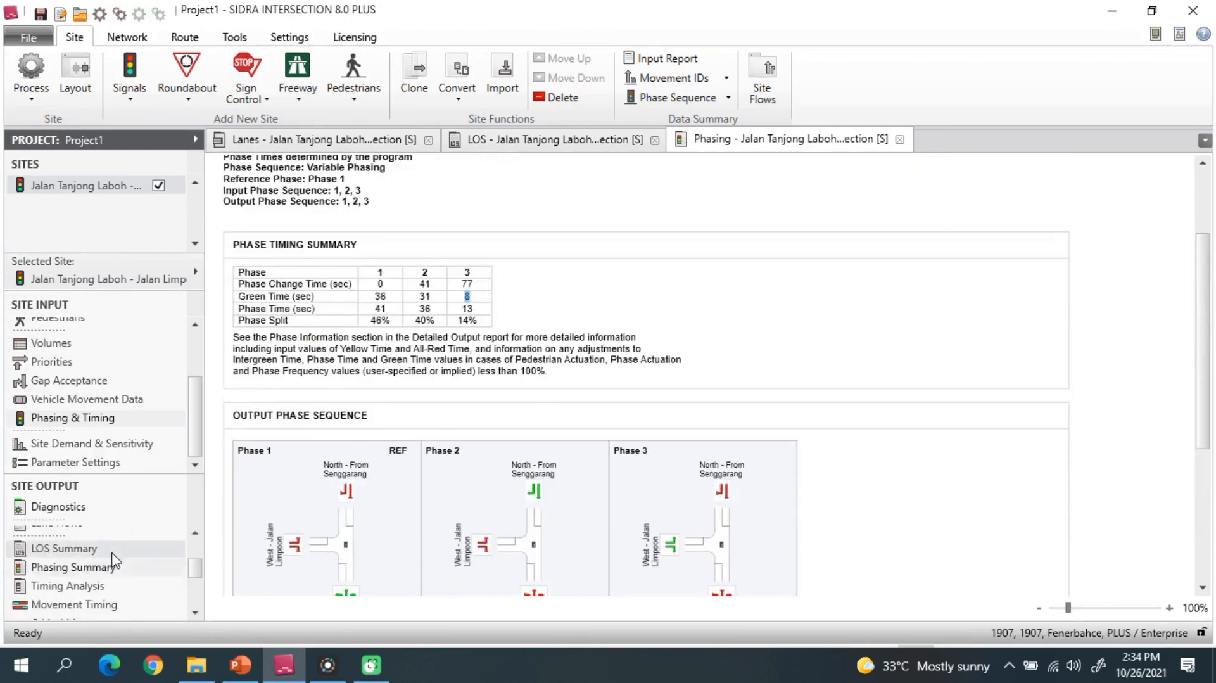
{"action": "scroll", "coordinate": [109, 583], "scroll_direction": "down", "scroll_amount": 3}
{"action": "scroll", "coordinate": [104, 591], "scroll_direction": "up", "scroll_amount": 1}
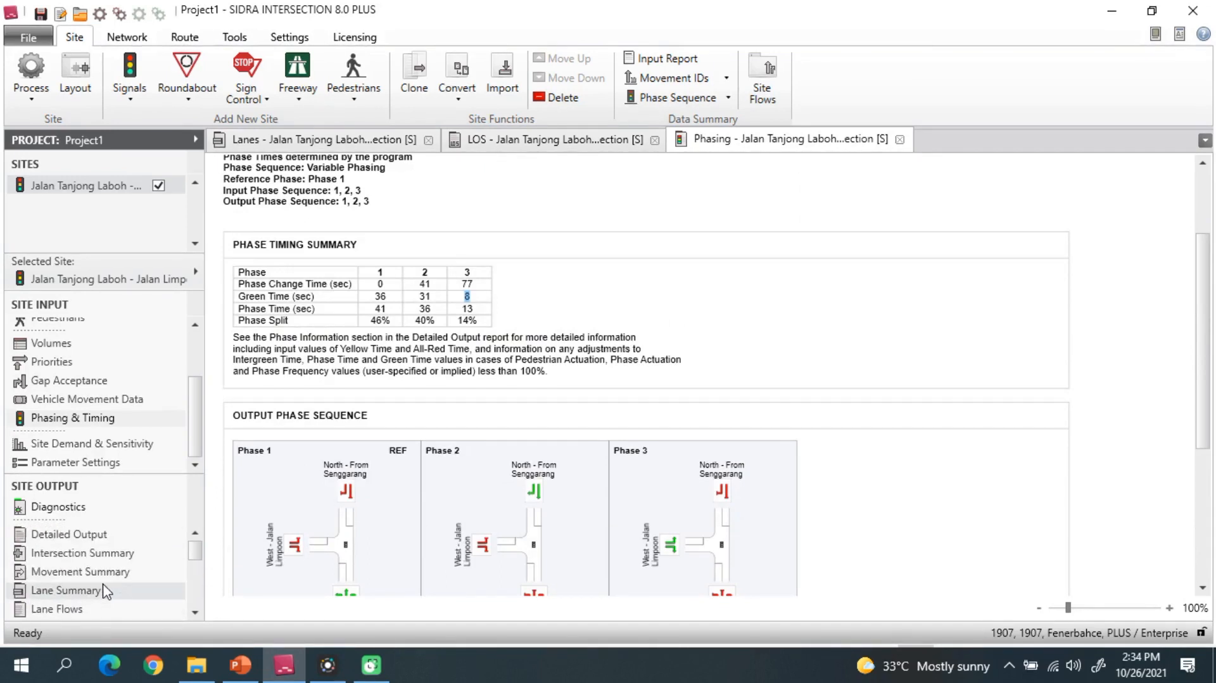